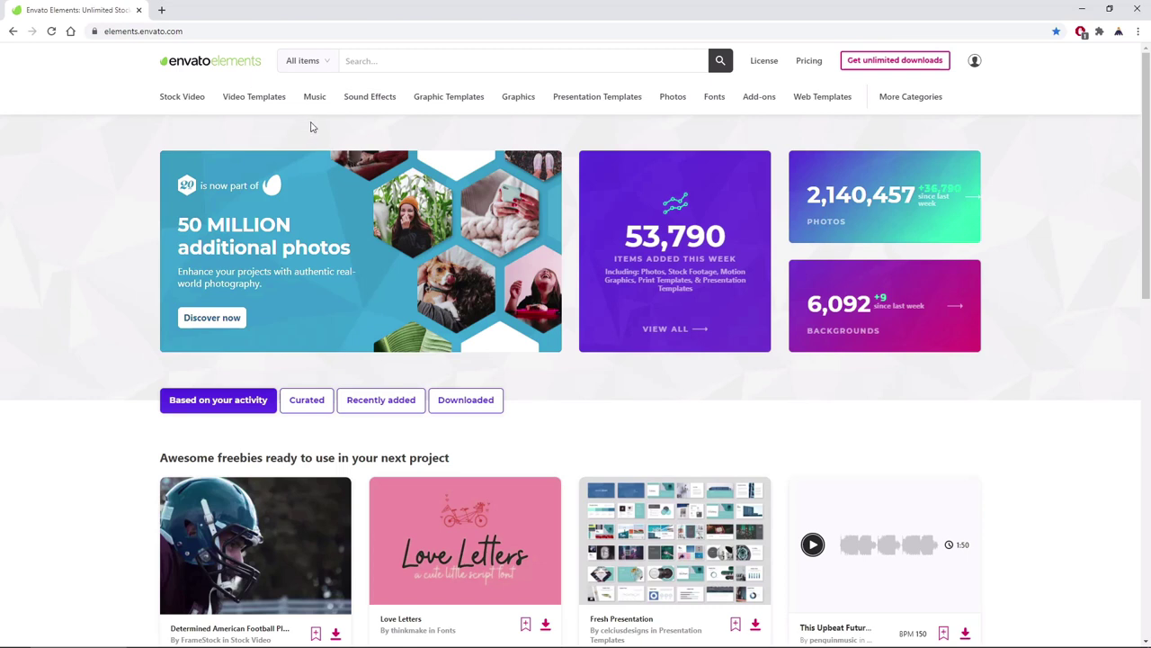
- Browse the Envato Elements category menus and open the unlimited-downloads pricing page
mouse_move(510, 104)
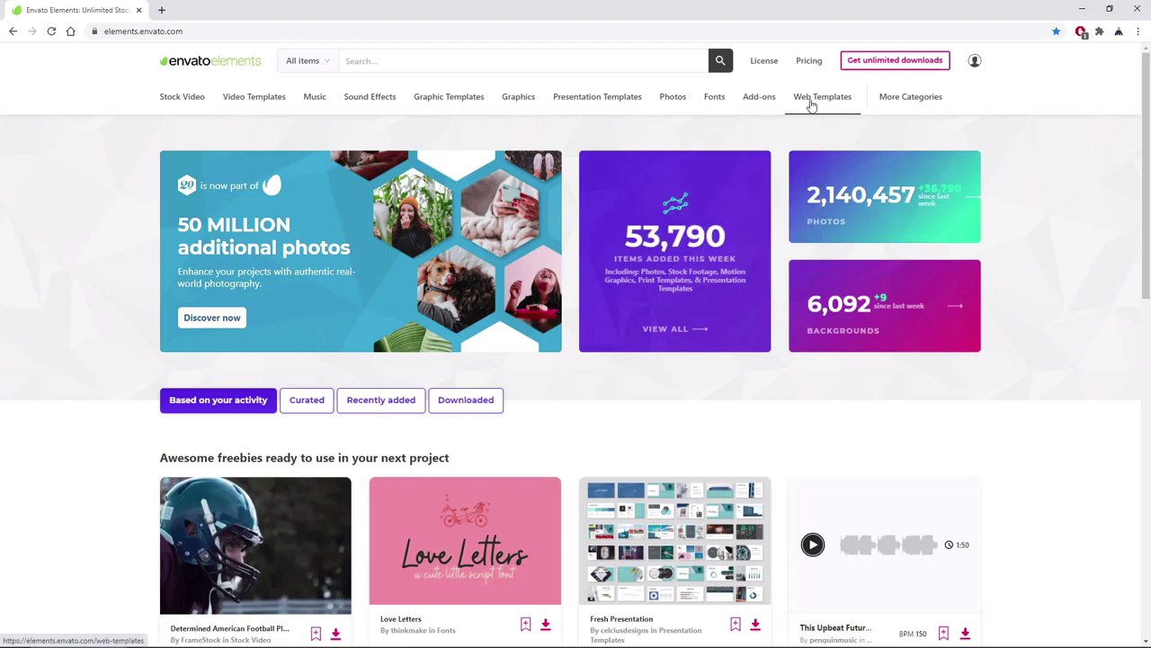
mouse_move(880, 105)
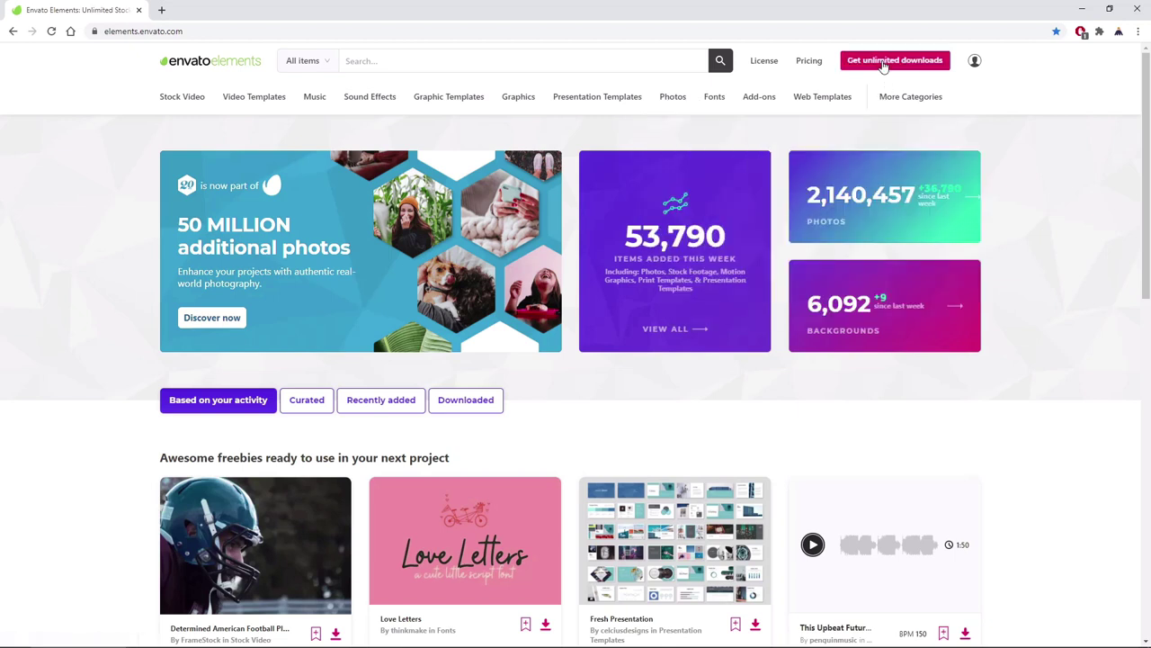
left_click(882, 63)
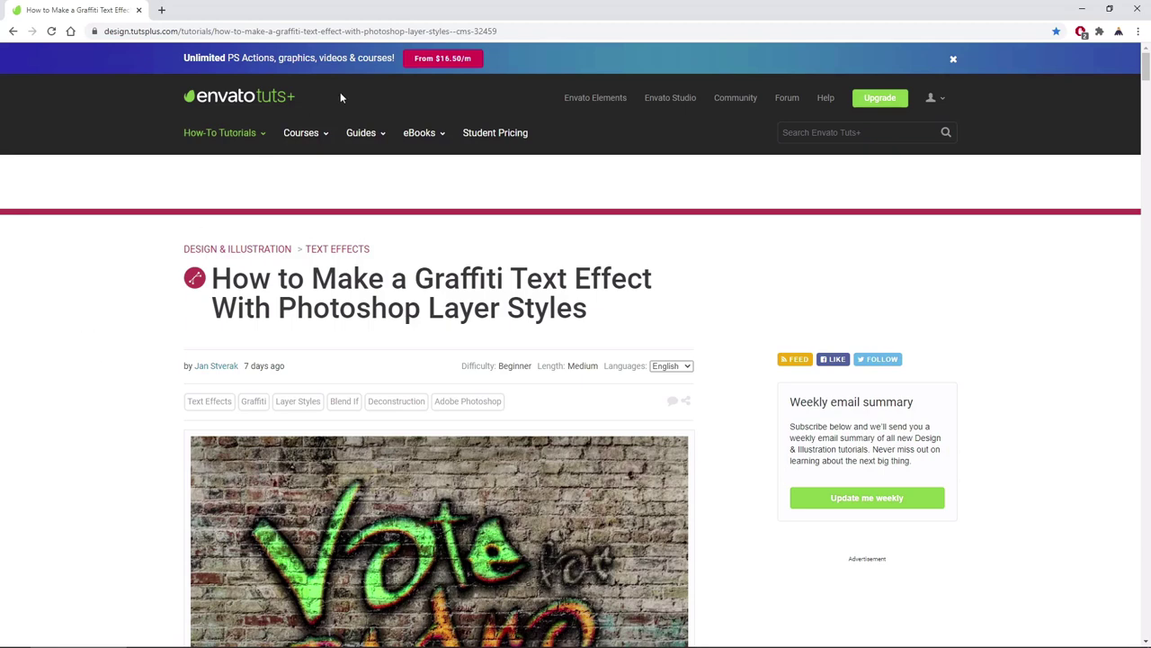
- Scroll the Tuts+ graffiti tutorial down to its Tutorial Assets and the Brick wall (edited) link
left_click_drag(497, 32, 101, 31)
left_click(106, 373)
scroll(139, 378, "down", 9)
scroll(135, 370, "down", 4)
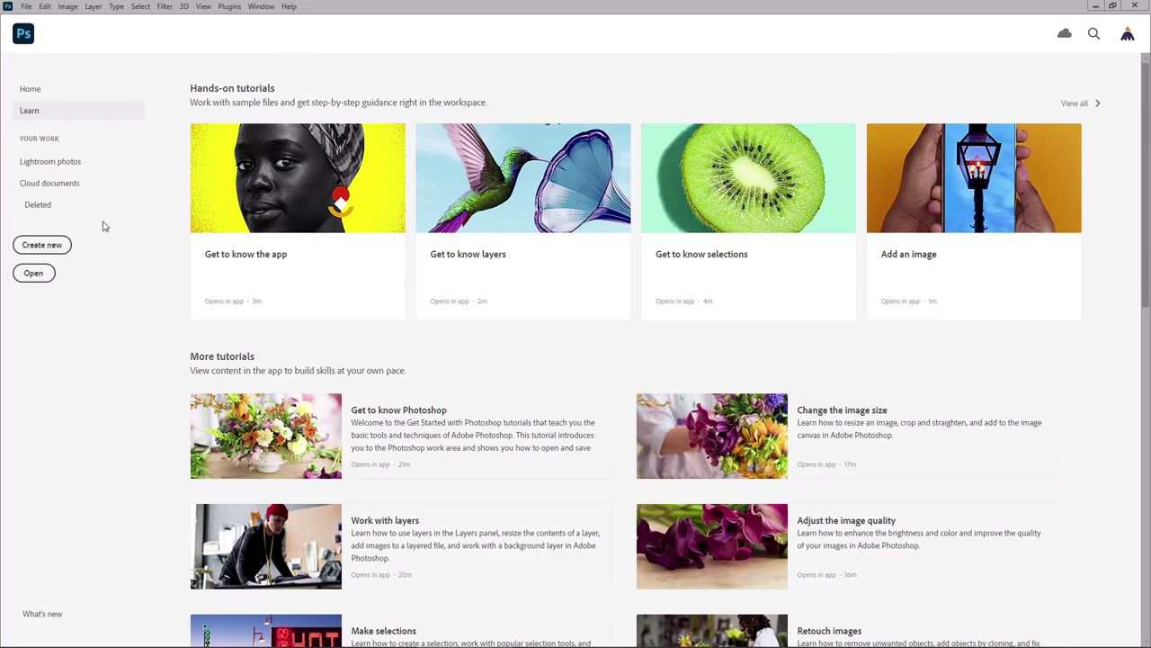
- Open the Brick-wall image in Photoshop
left_click(28, 8)
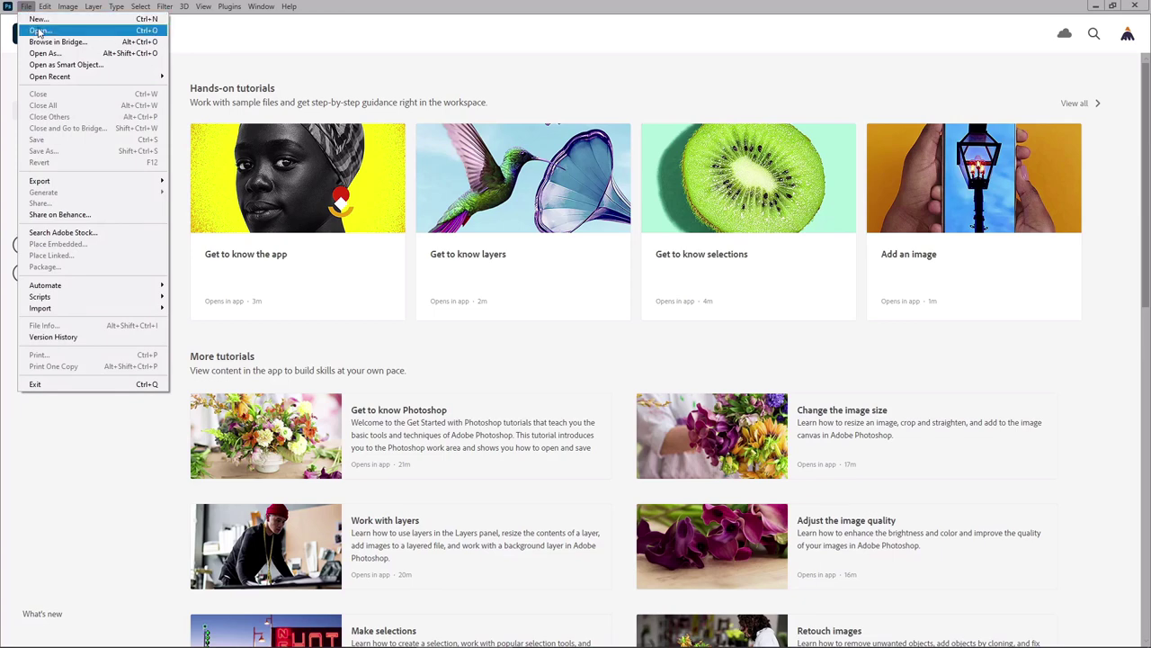
left_click(40, 29)
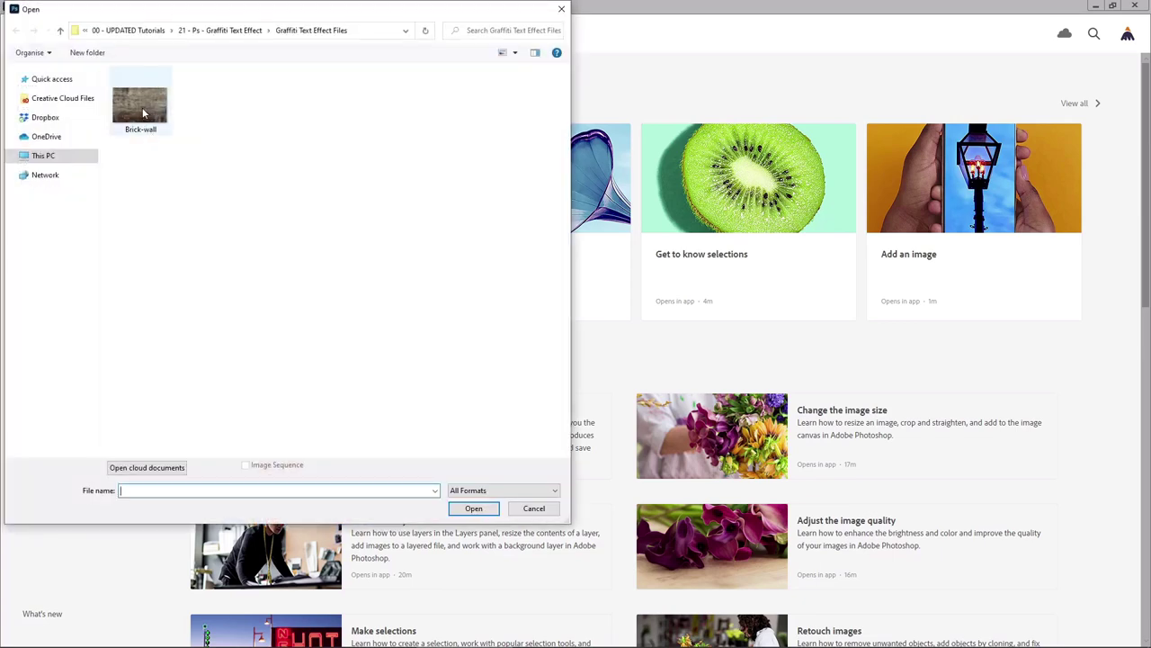
double_click(142, 110)
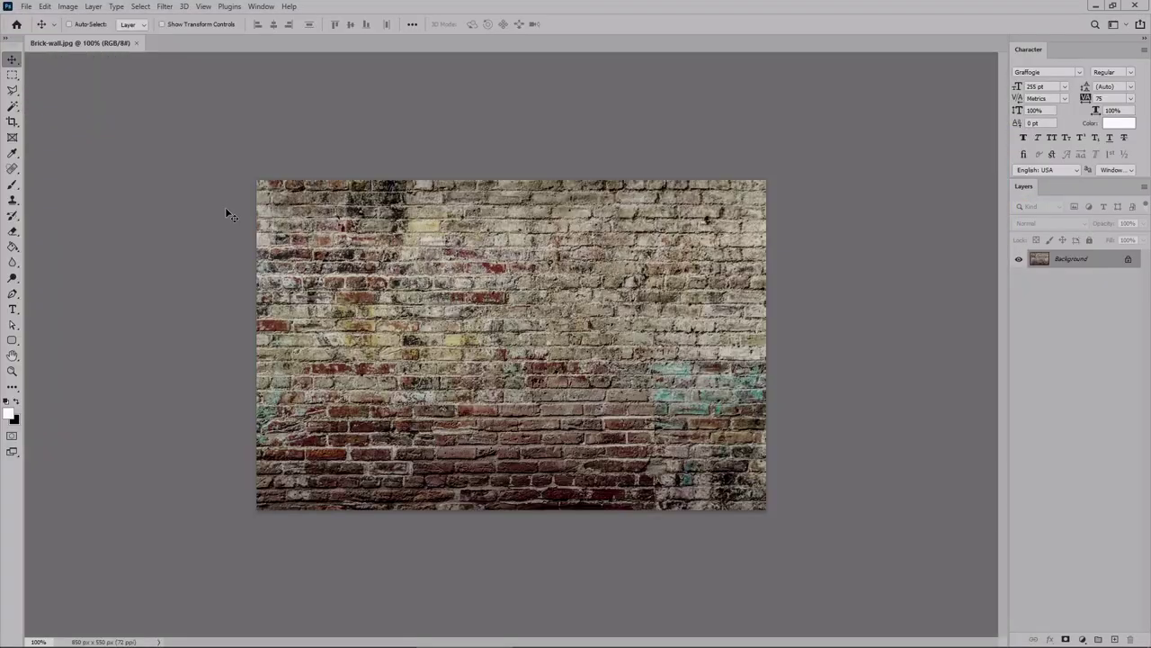
- Zoom the view to 150% and switch to the Type tool
left_click(37, 642)
type("150")
key("Return")
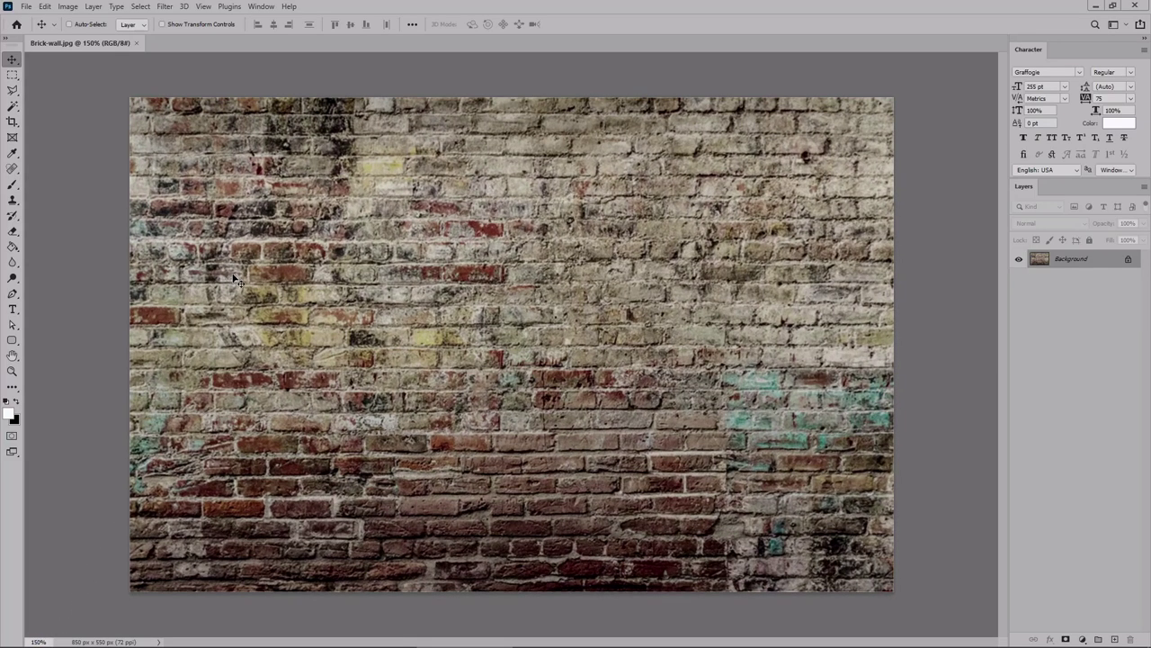
left_click(261, 6)
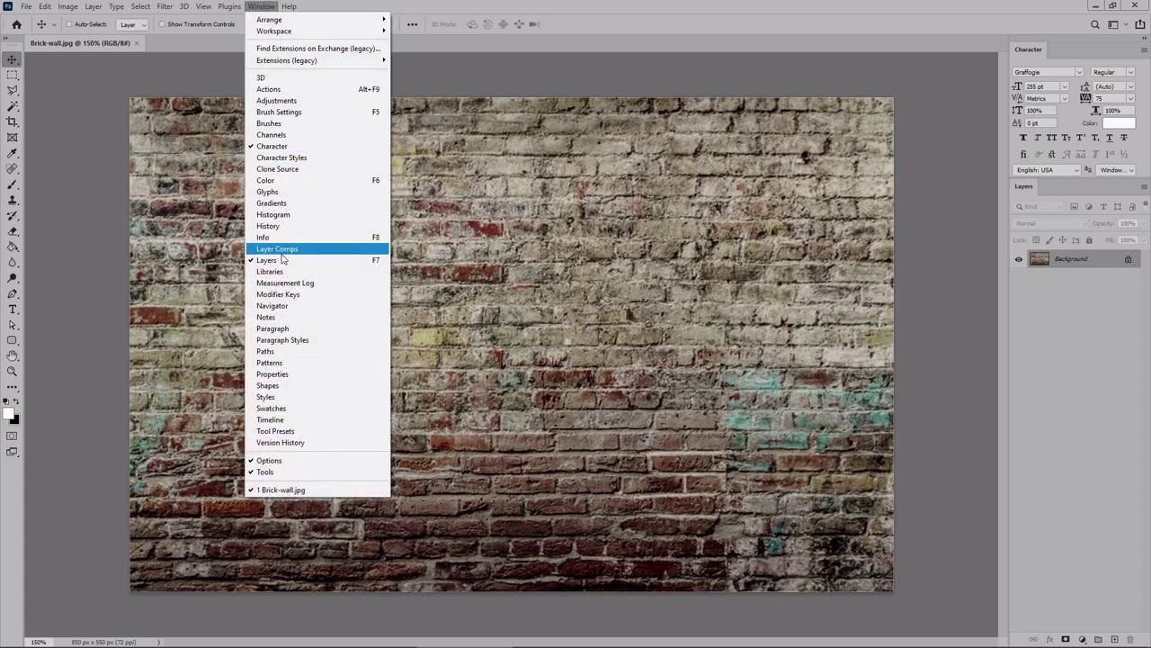
left_click(508, 280)
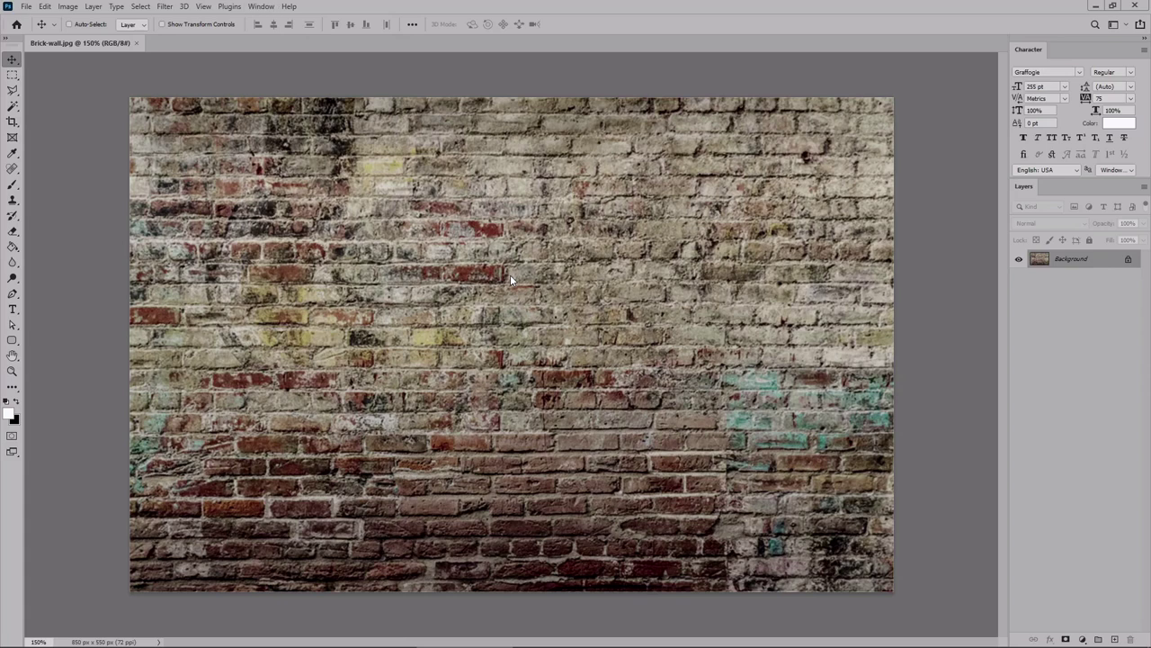
left_click(12, 309)
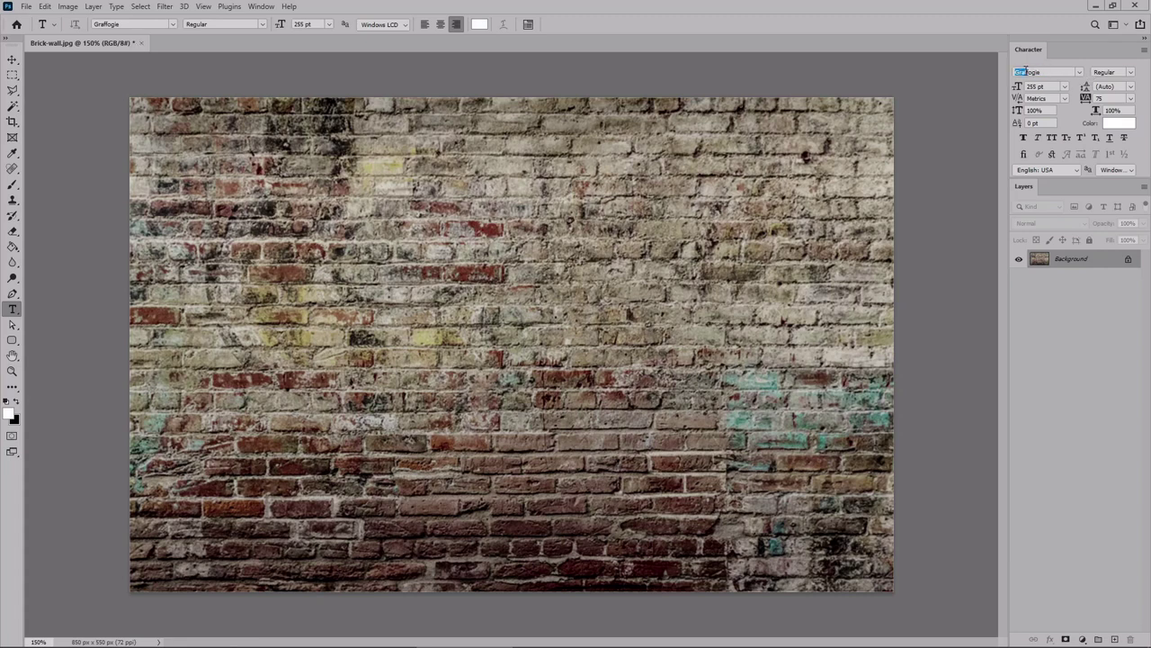
- Set the type to 285 pt with 0 tracking and white colour
left_click(1031, 87)
type("285")
key("Return")
left_click(1105, 99)
type("0")
left_click(1119, 123)
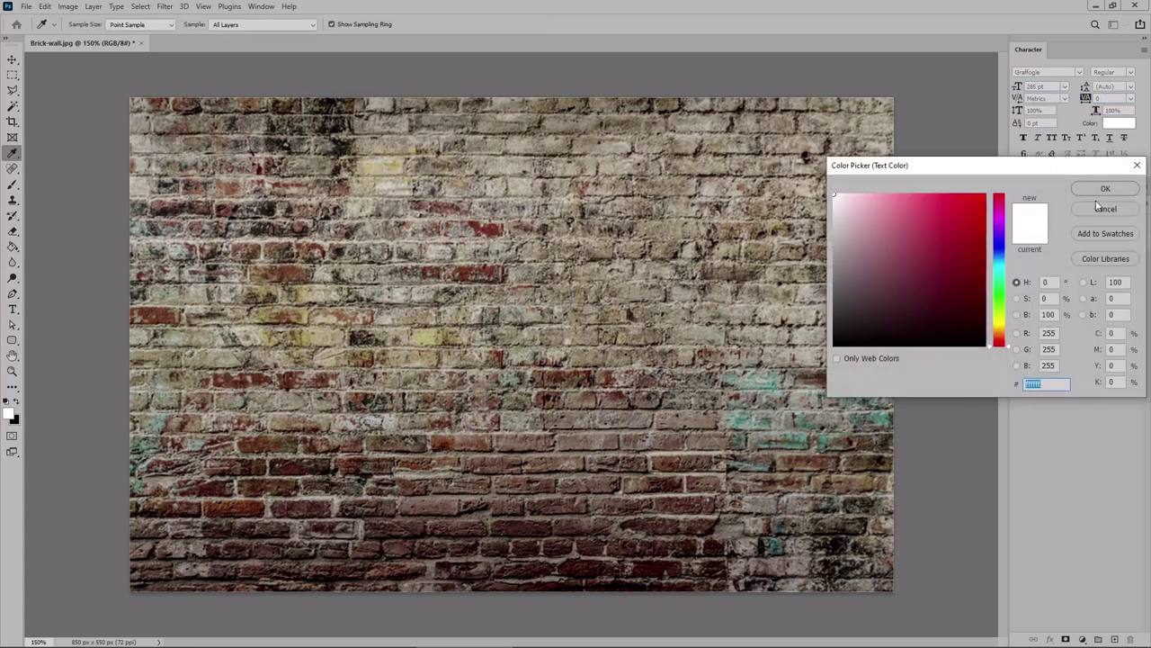
left_click(1109, 192)
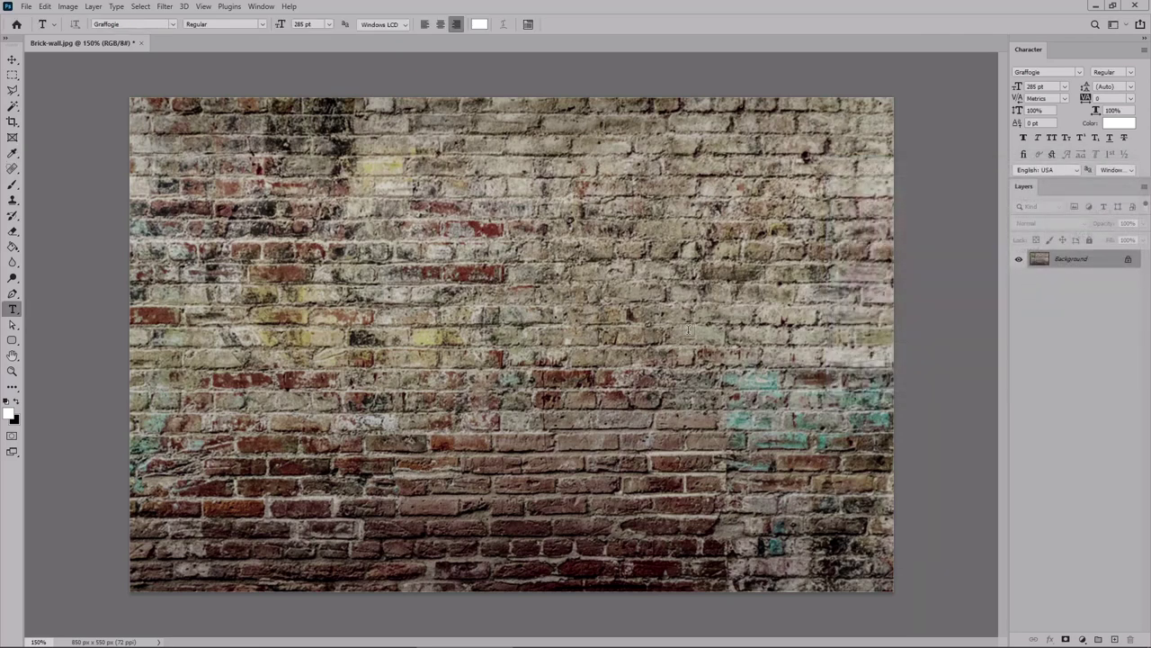
- Type 'Vote' across the upper part of the brick wall
left_click(716, 331)
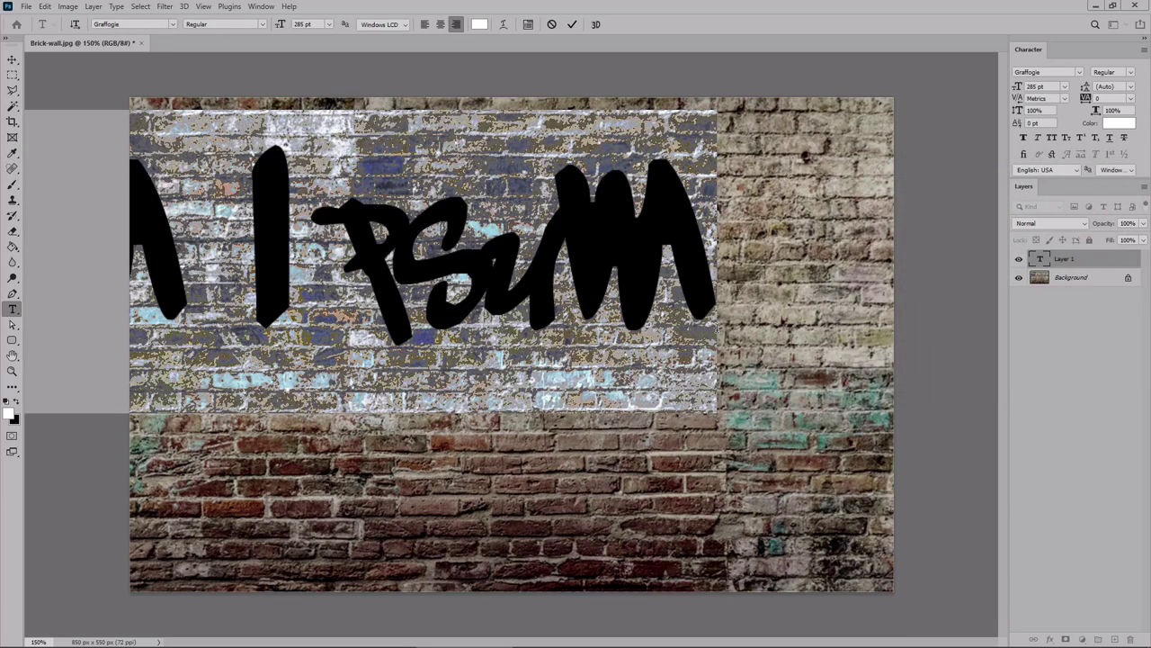
type("Vote")
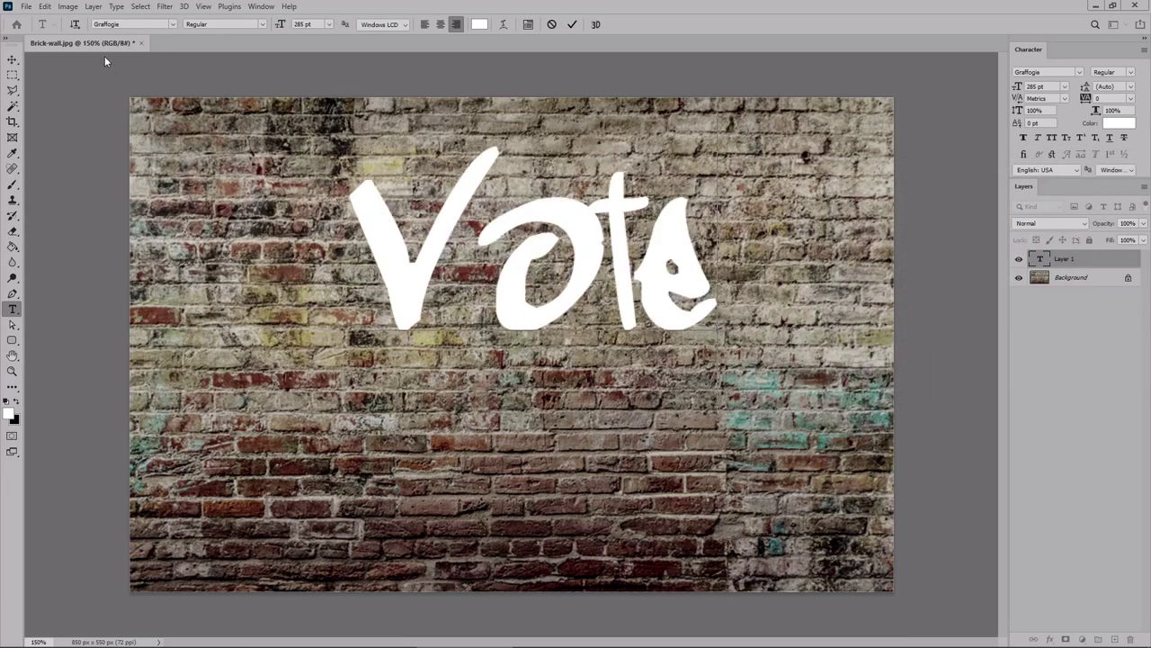
left_click(44, 6)
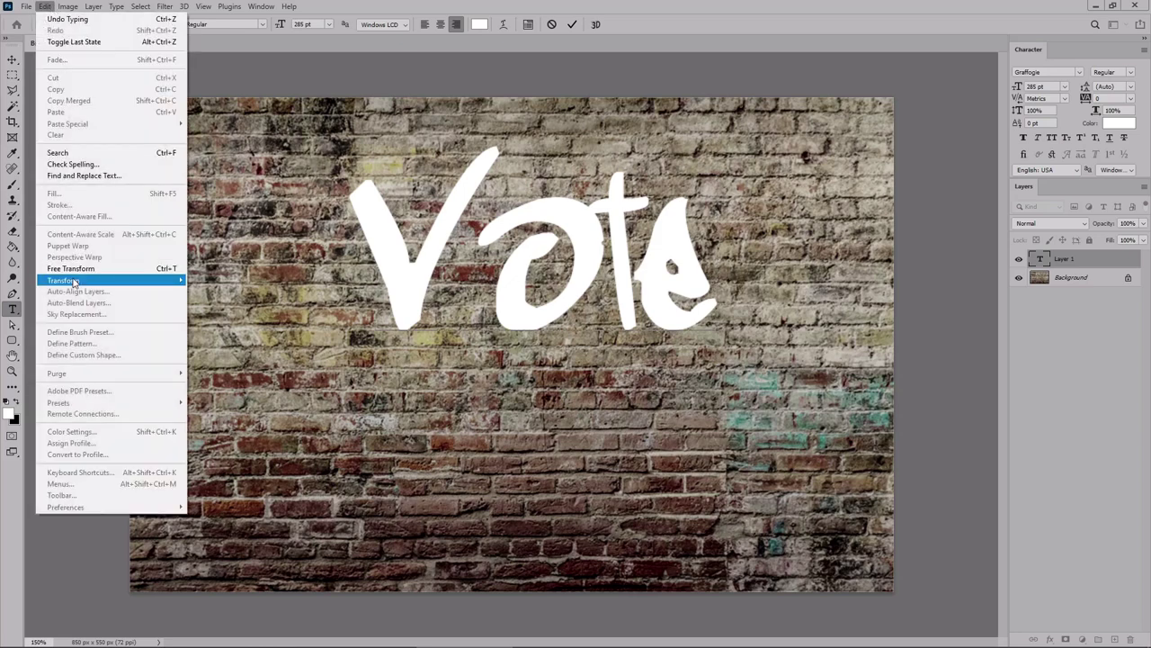
- Warp Vote with Shell Upper: Bend 21, Horizontal -29, Vertical 22
mouse_move(75, 282)
left_click(211, 363)
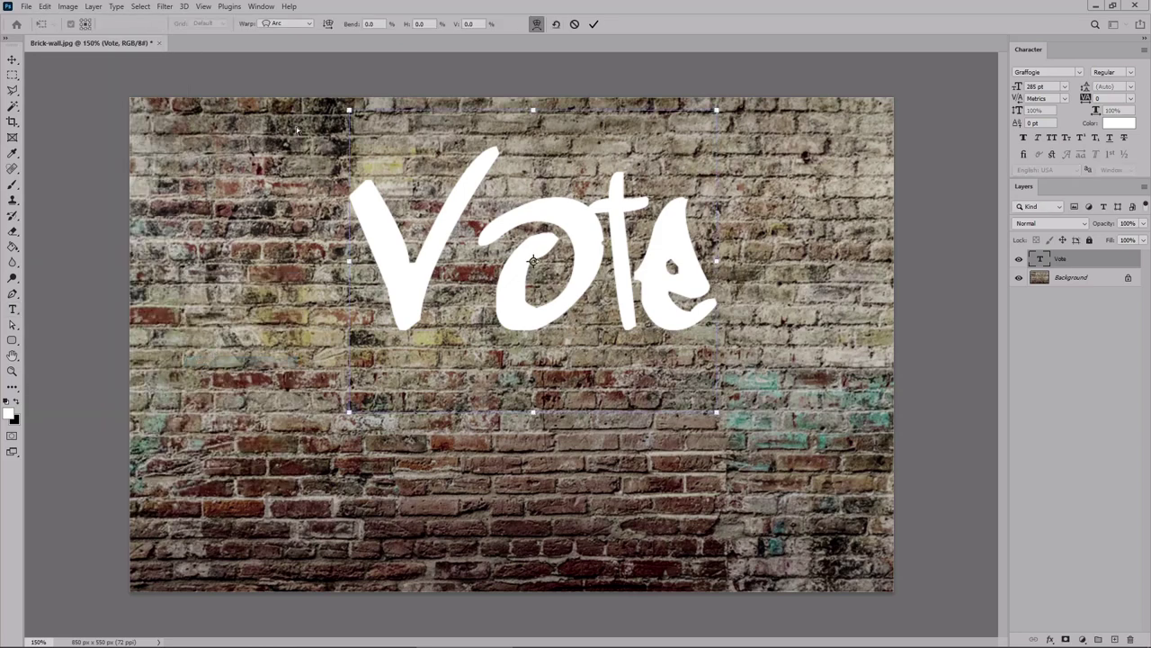
left_click(308, 23)
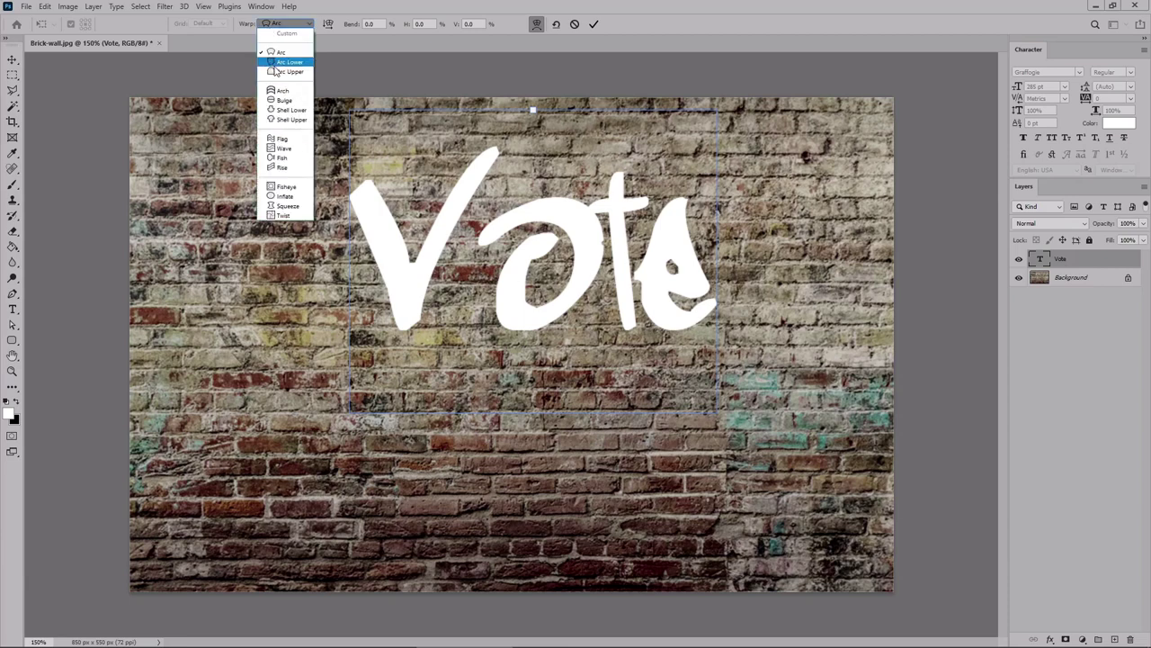
left_click(281, 120)
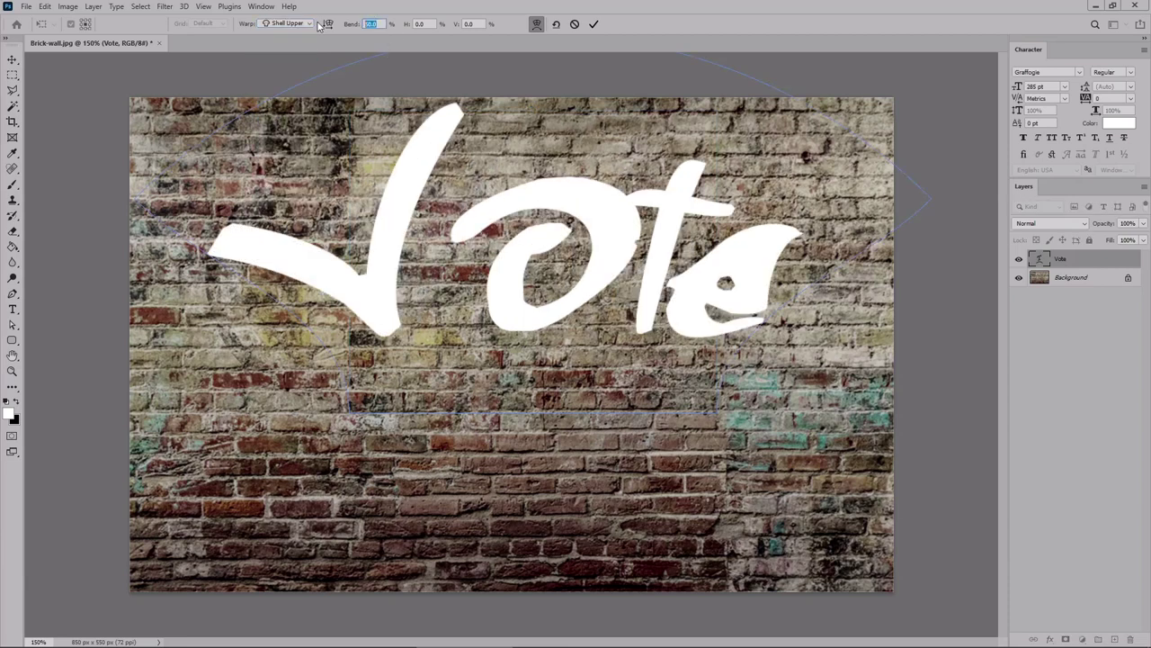
type("21")
key("Tab")
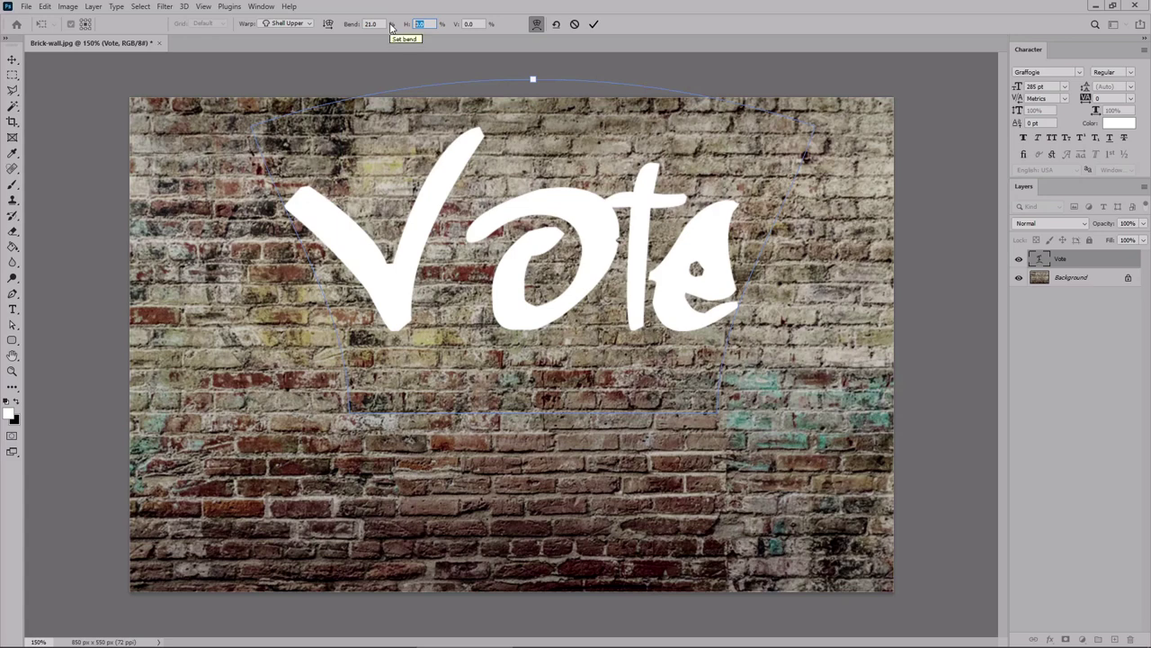
type("-29")
key("Tab")
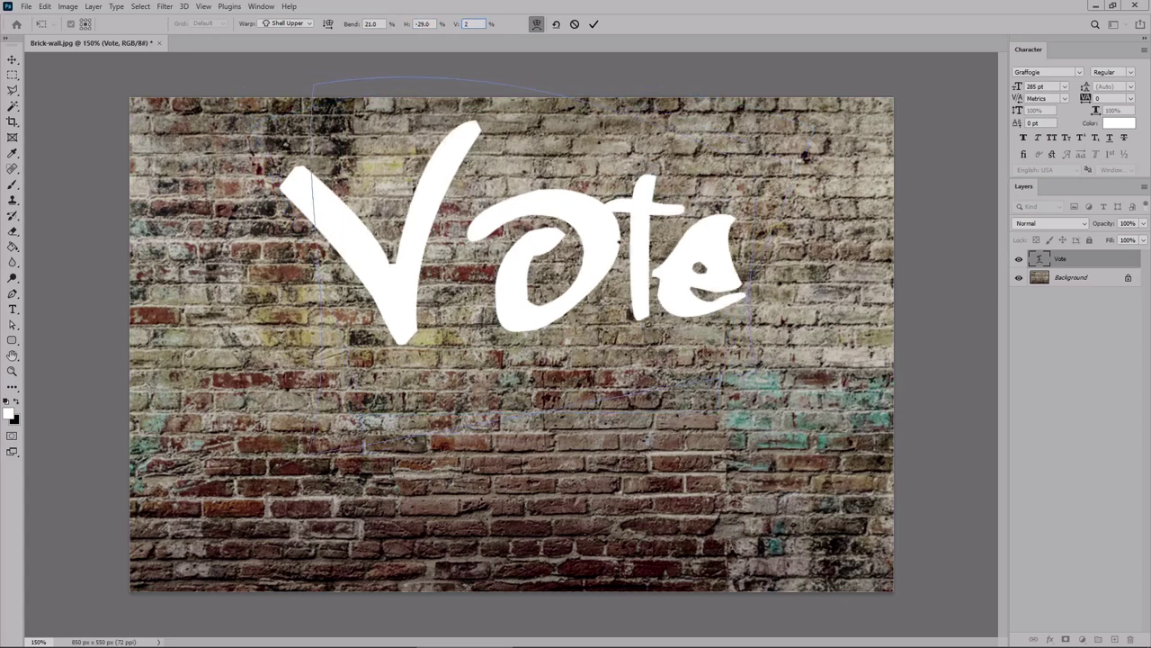
type("22")
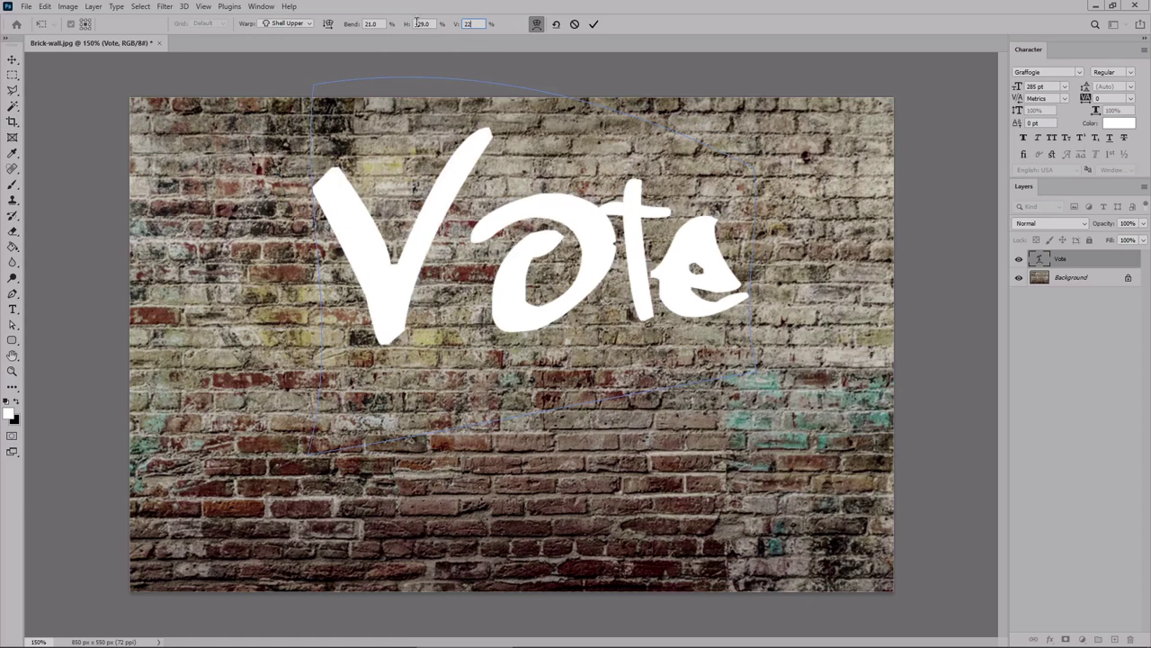
left_click(594, 25)
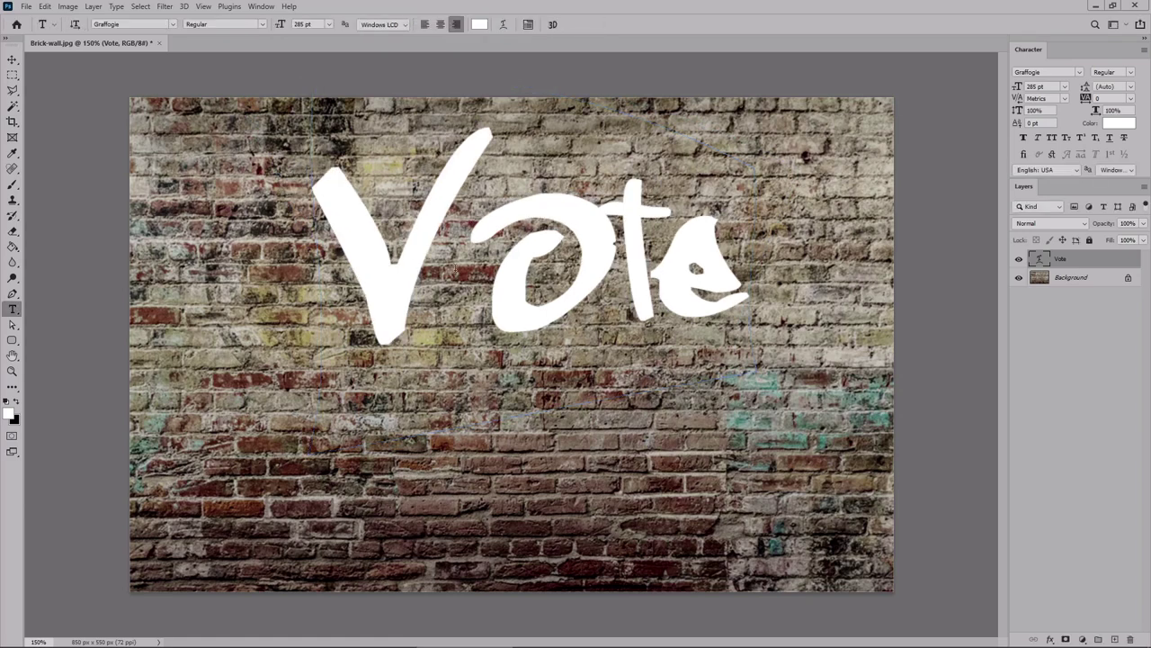
- Tighten the V of Vote with -75 tracking and commit the text
left_click_drag(340, 245, 466, 243)
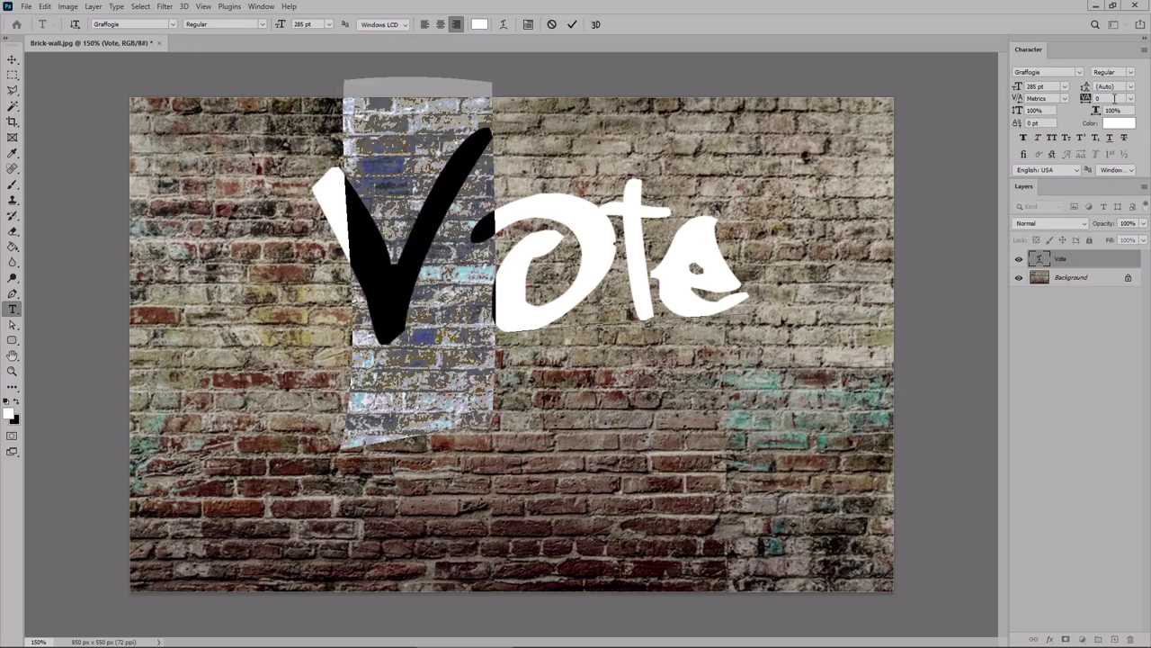
left_click(1115, 99)
type("-75")
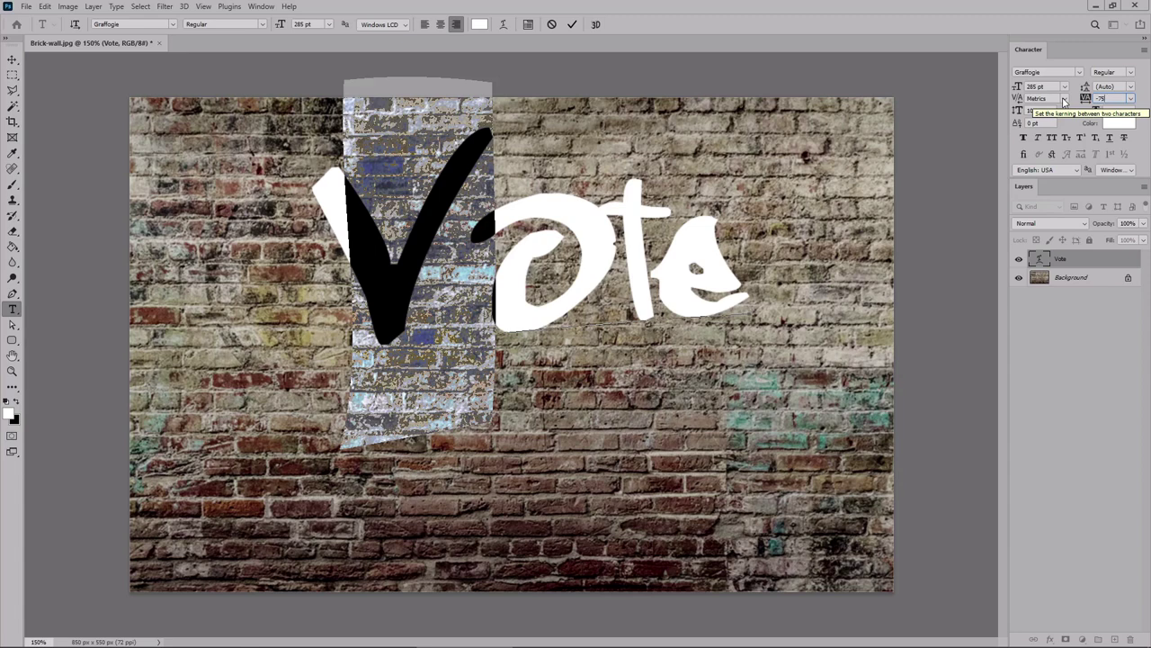
key("Return")
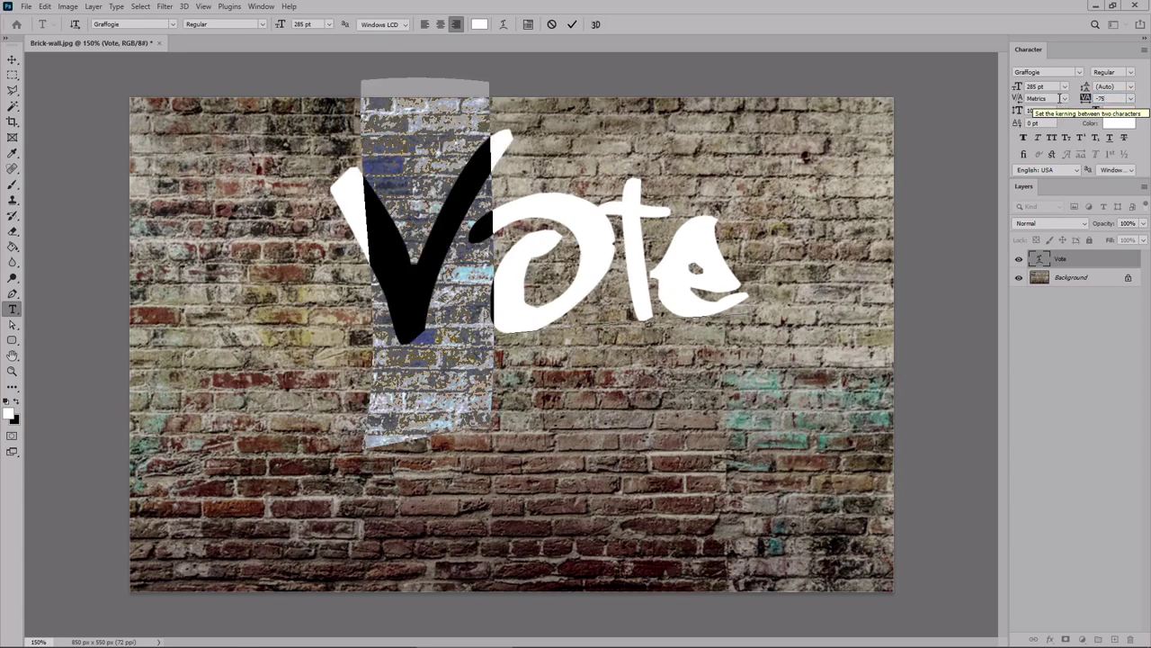
left_click(777, 324)
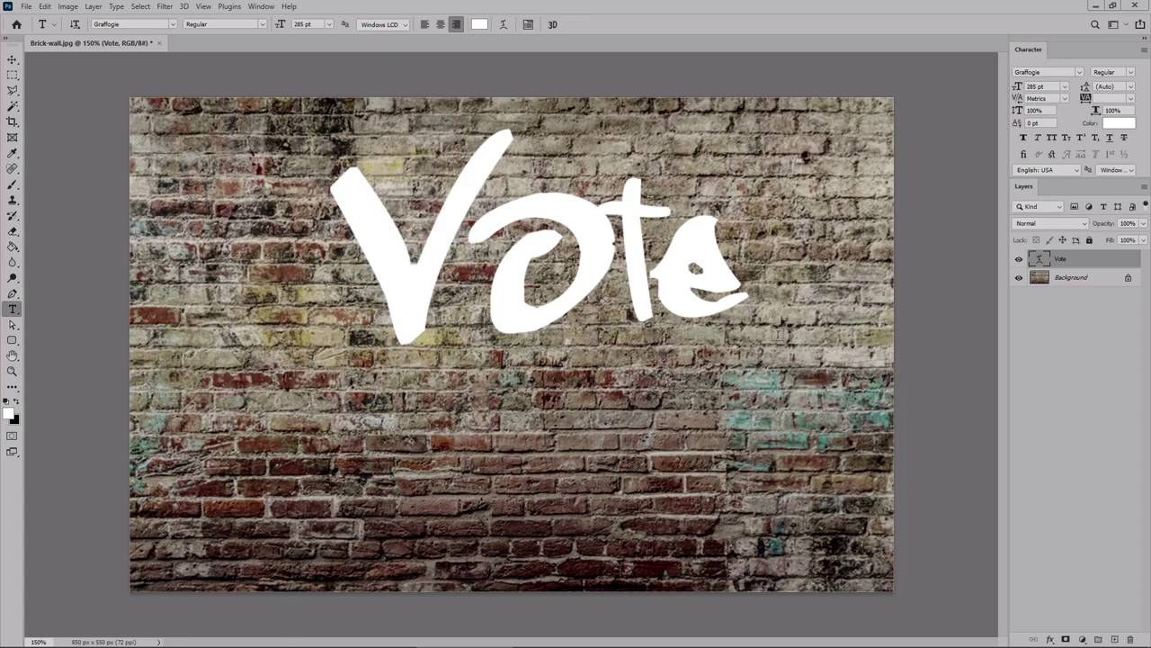
left_click(847, 484)
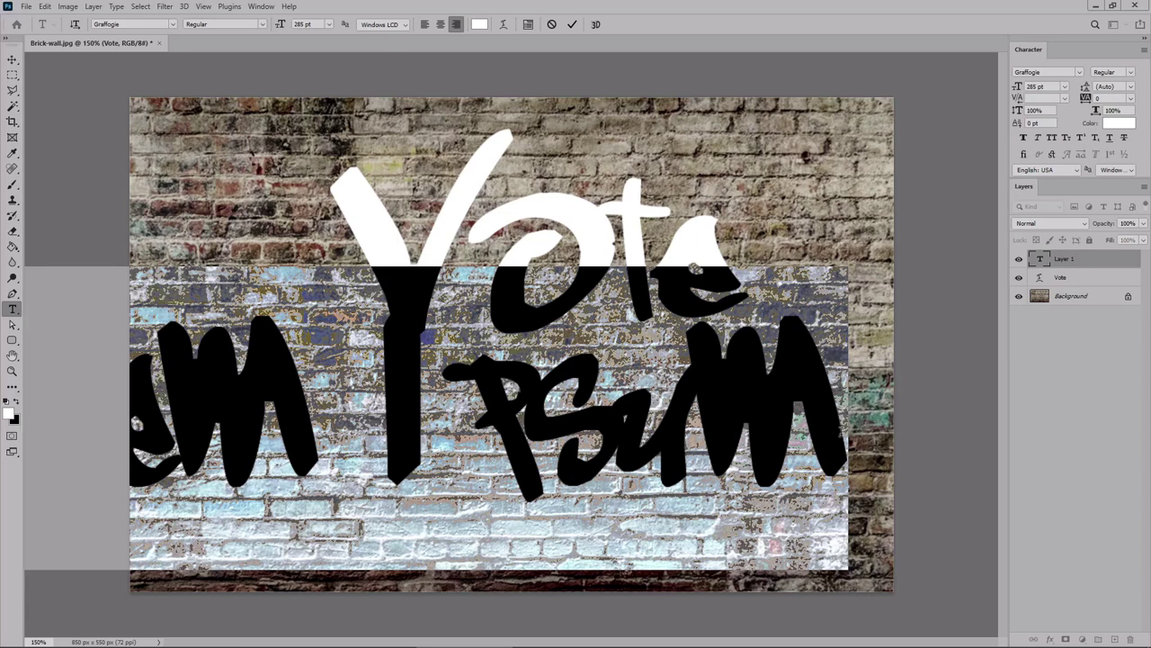
- Add 'for' at 156 pt with 75 tracking at the lower right
left_click(1044, 87)
type("15")
type("6")
left_click(1099, 101)
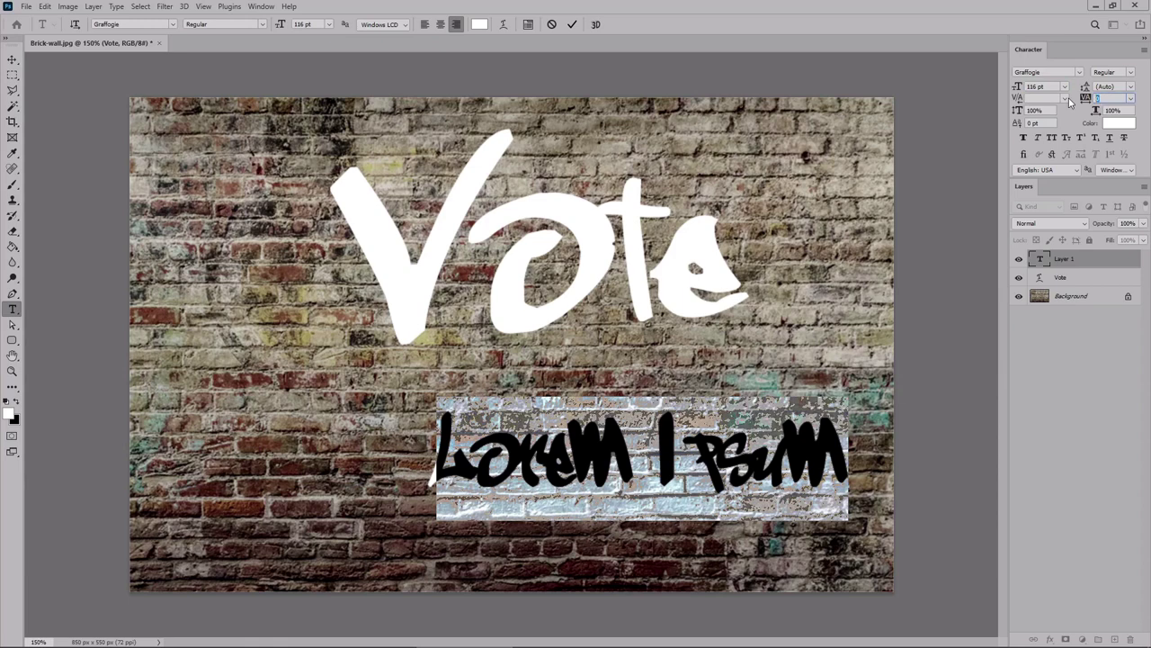
type("75")
key("Return")
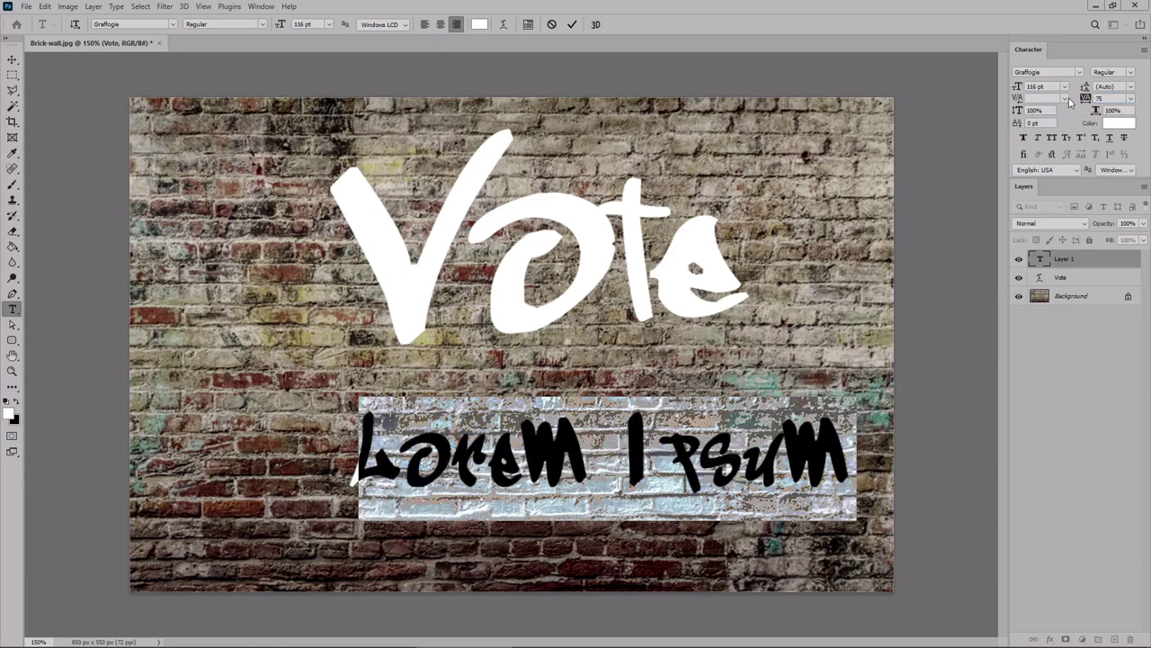
type("for")
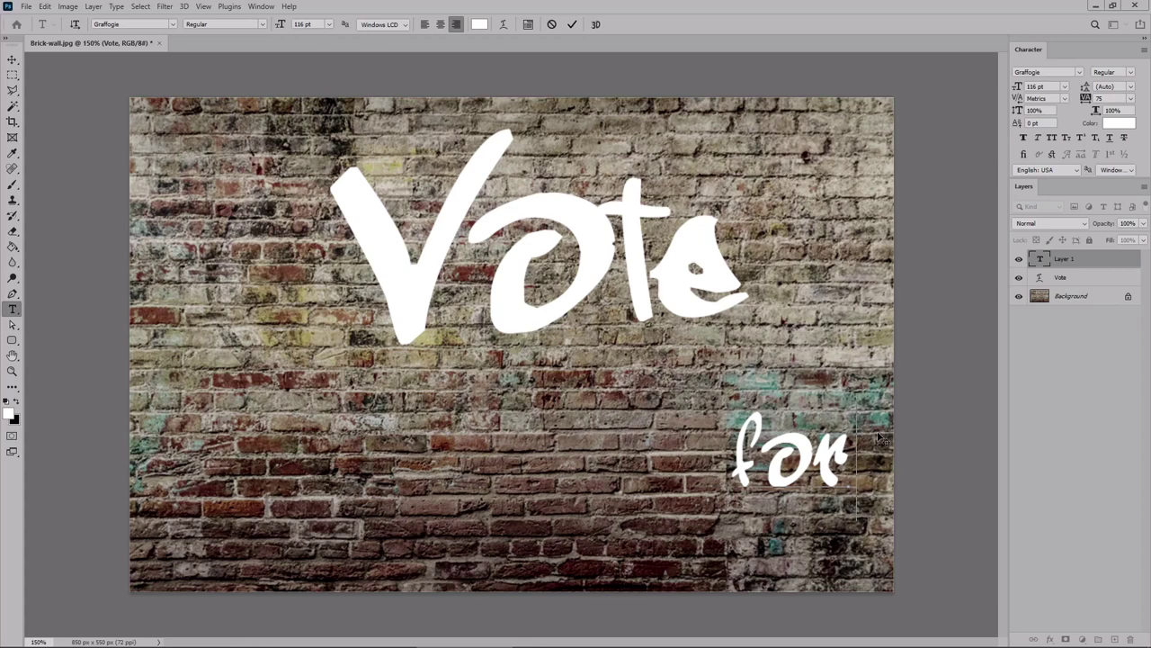
key("ctrl+Return")
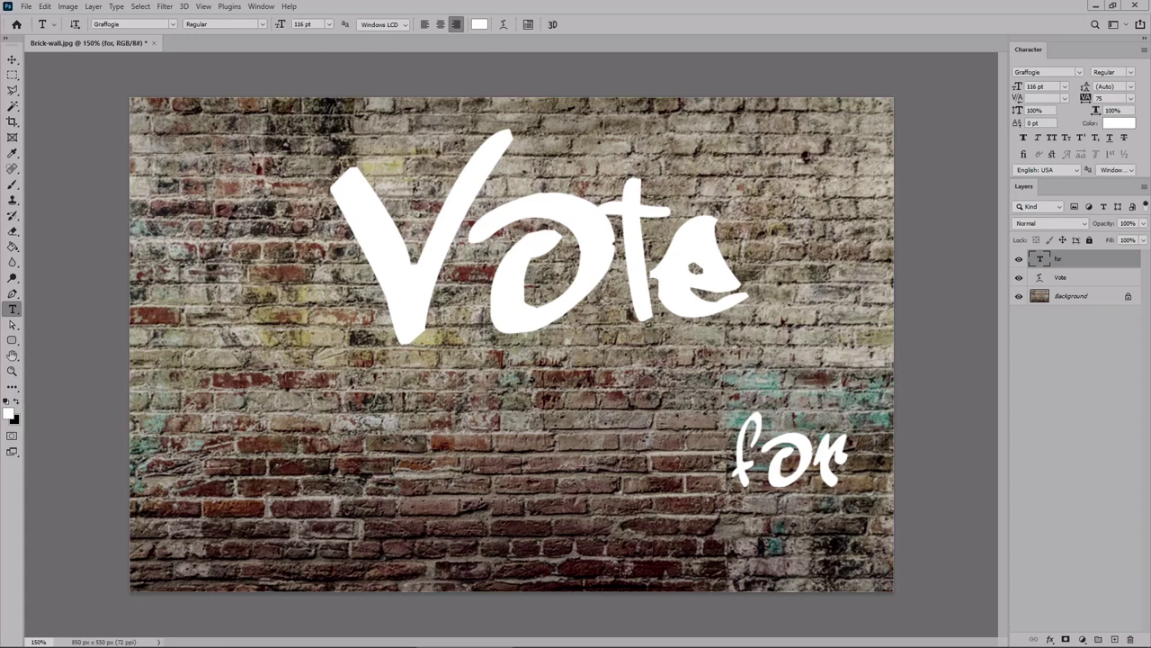
- Add 'Pedro' at 255 pt on the lower left of the wall
left_click(584, 463)
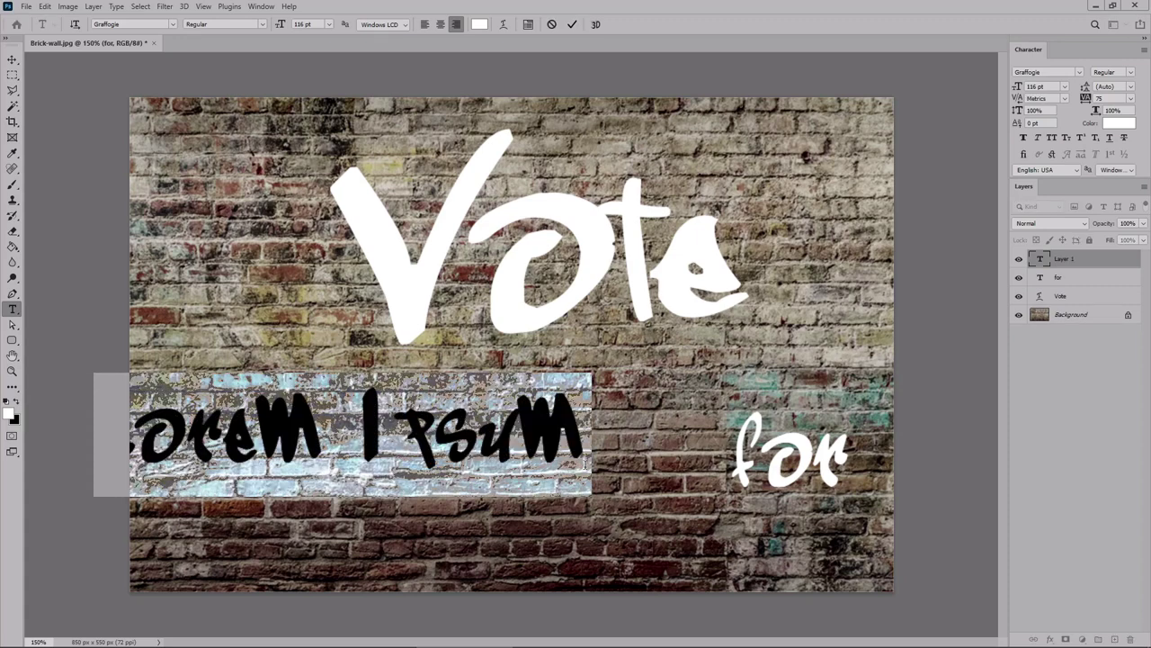
left_click(1045, 86)
type("255")
key("Return")
type("Pedro")
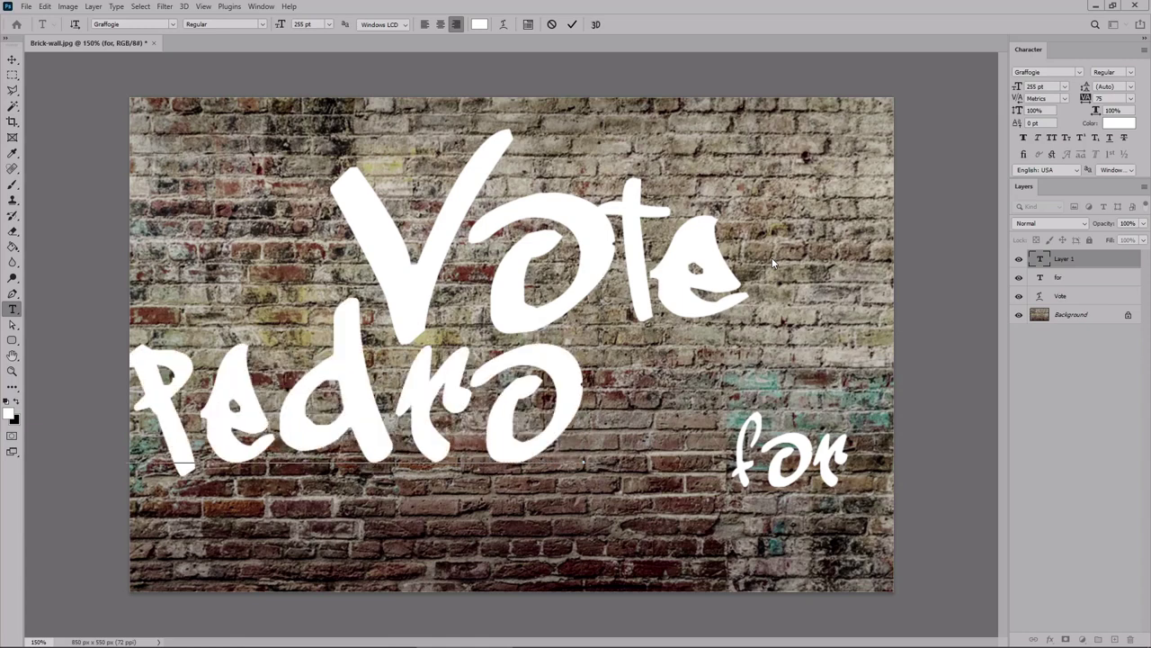
key("ctrl+Return")
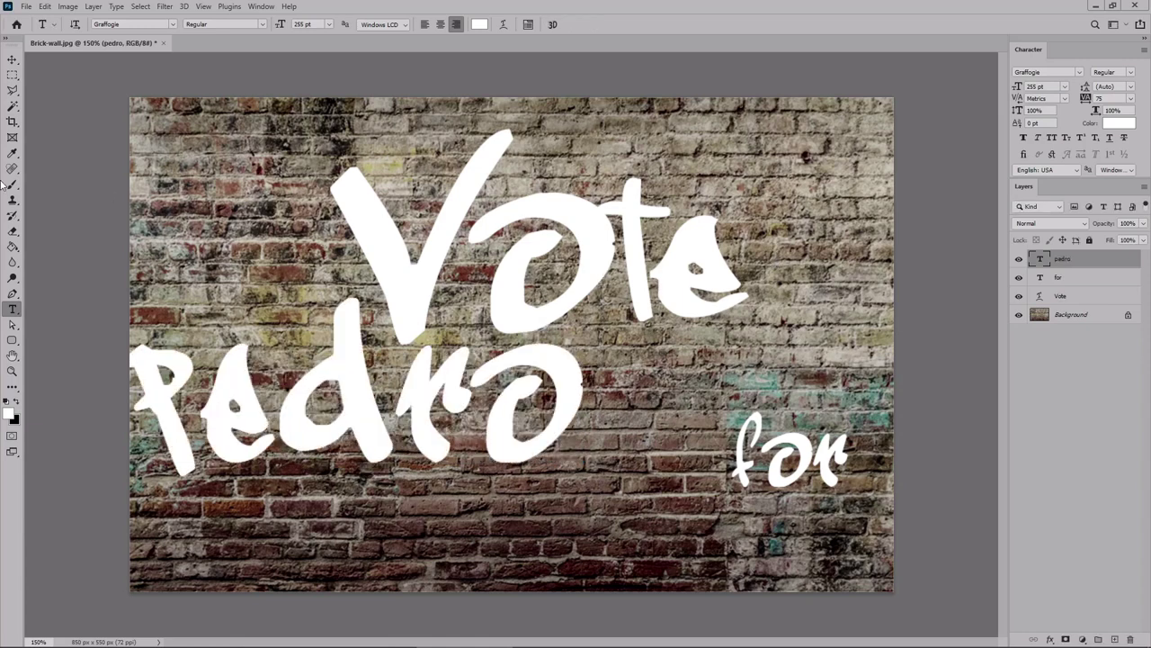
left_click(13, 59)
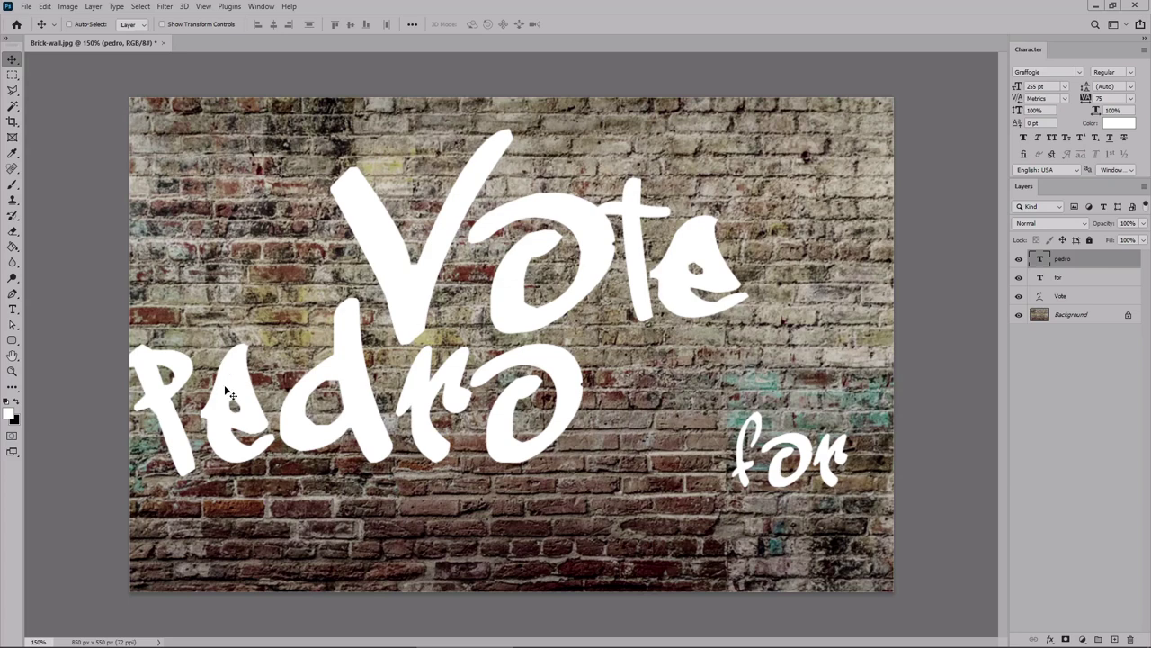
- Drag pedro beneath Vote and for up beside Vote's end, then select all three text layers
left_click_drag(188, 378, 445, 388)
left_click(1089, 279)
left_click_drag(822, 471, 851, 316)
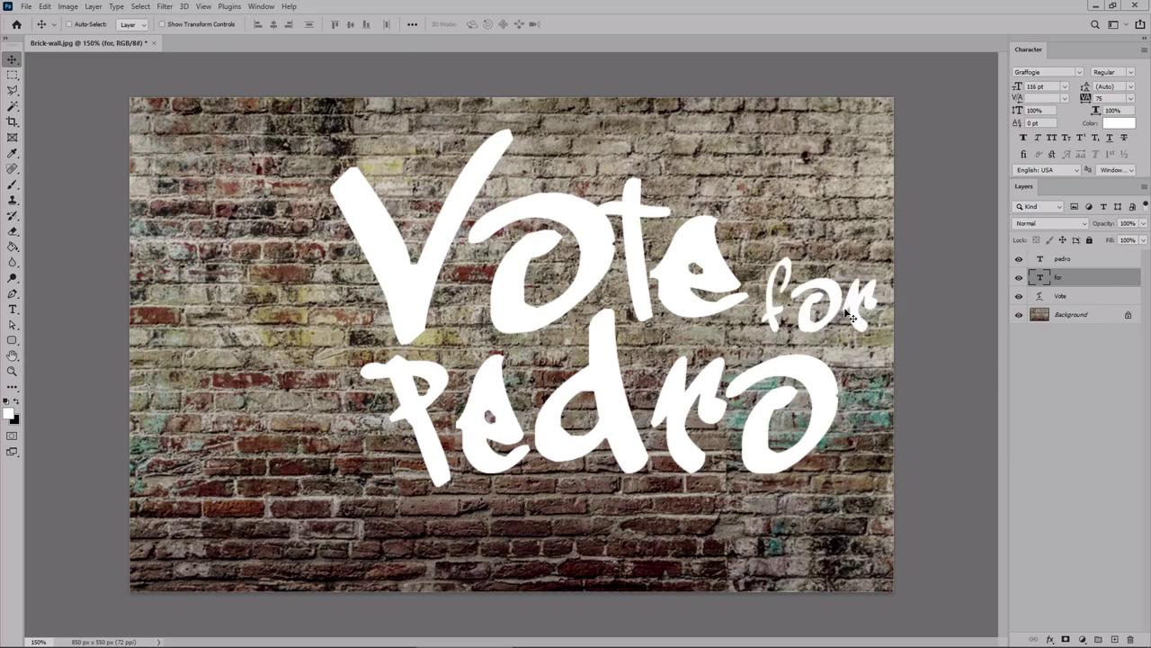
left_click(1092, 260, "shift")
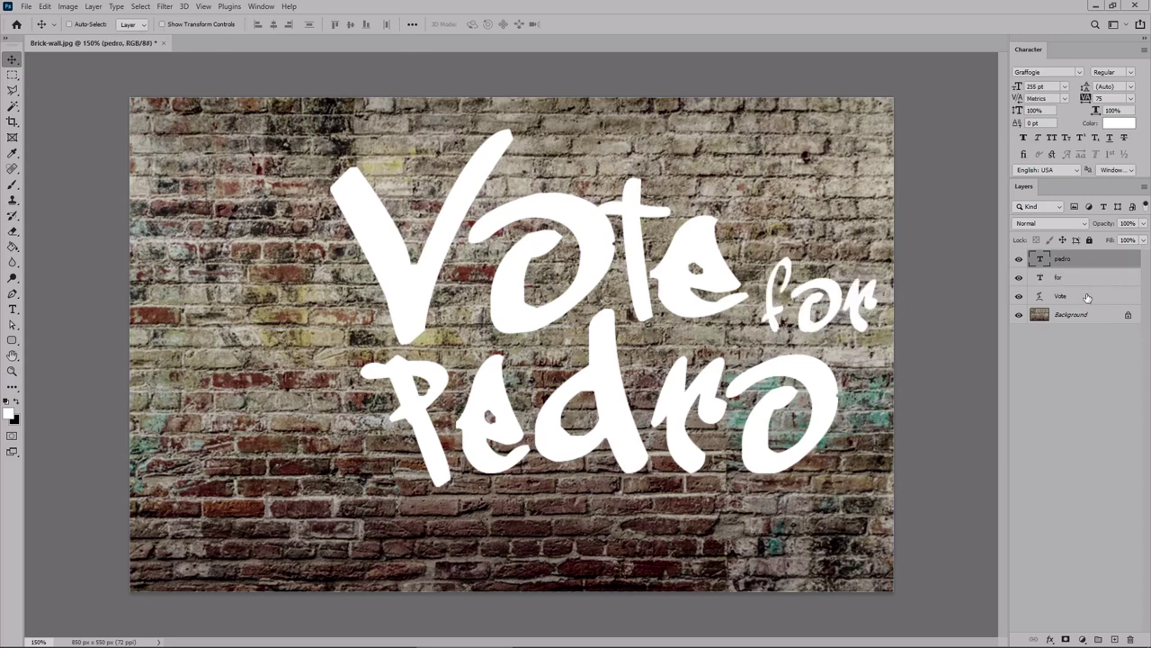
left_click(1087, 298, "shift")
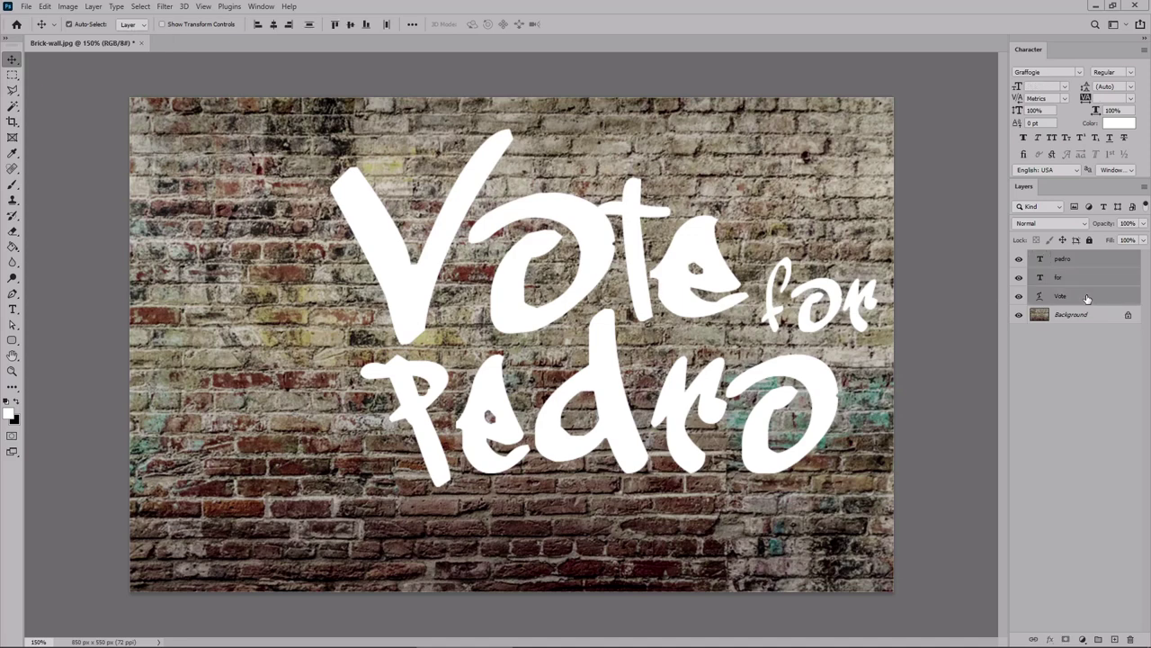
- Group the three text layers and rotate the group -8°
key("ctrl+g")
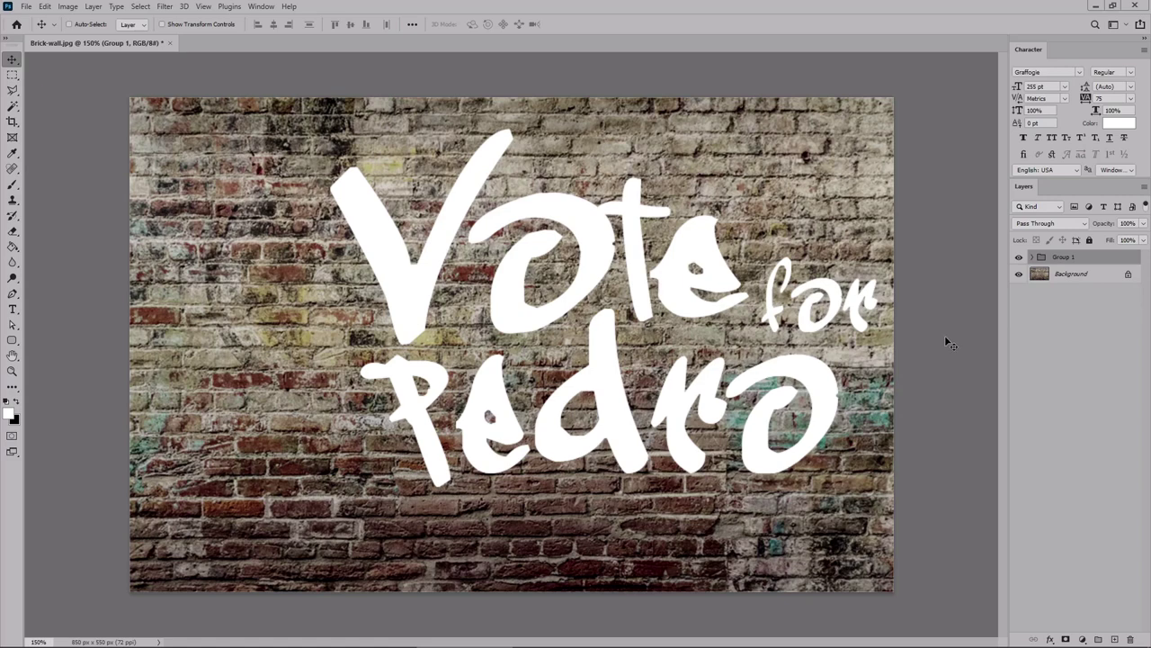
key("ctrl+t")
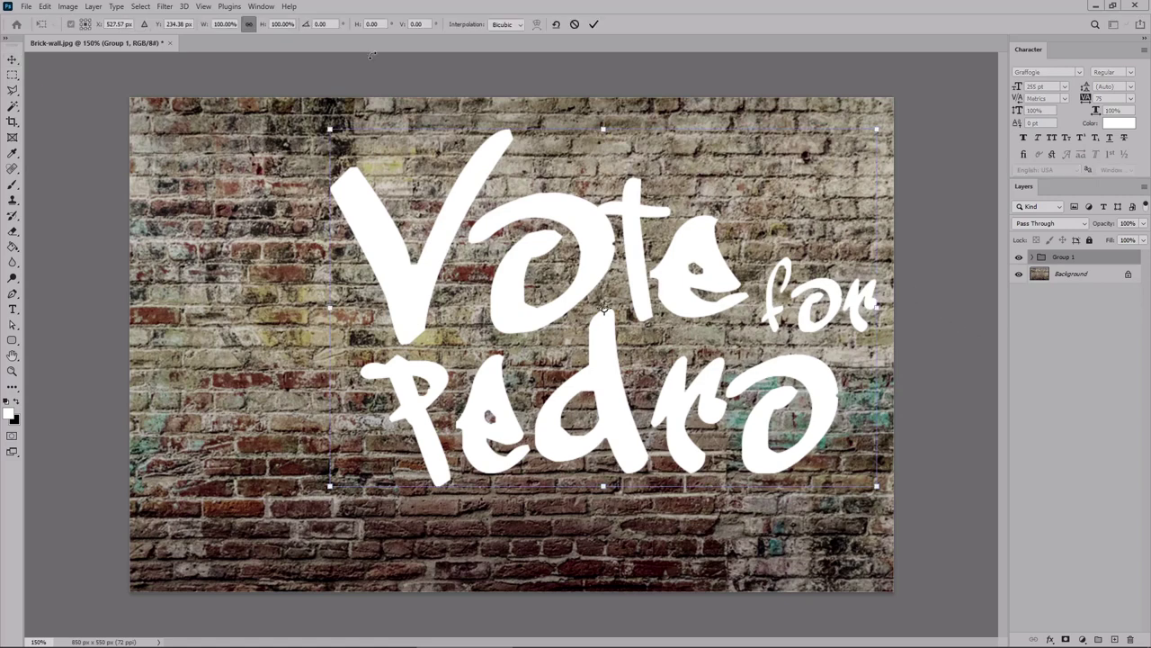
left_click(322, 24)
type("-8")
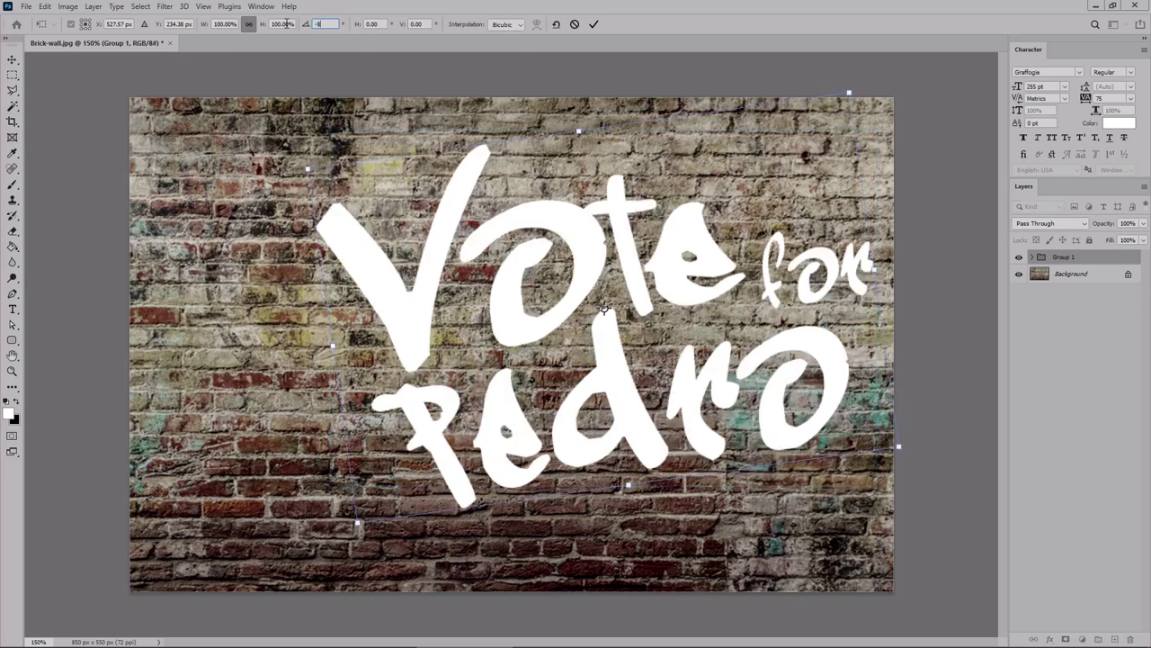
key("Return")
key("Return")
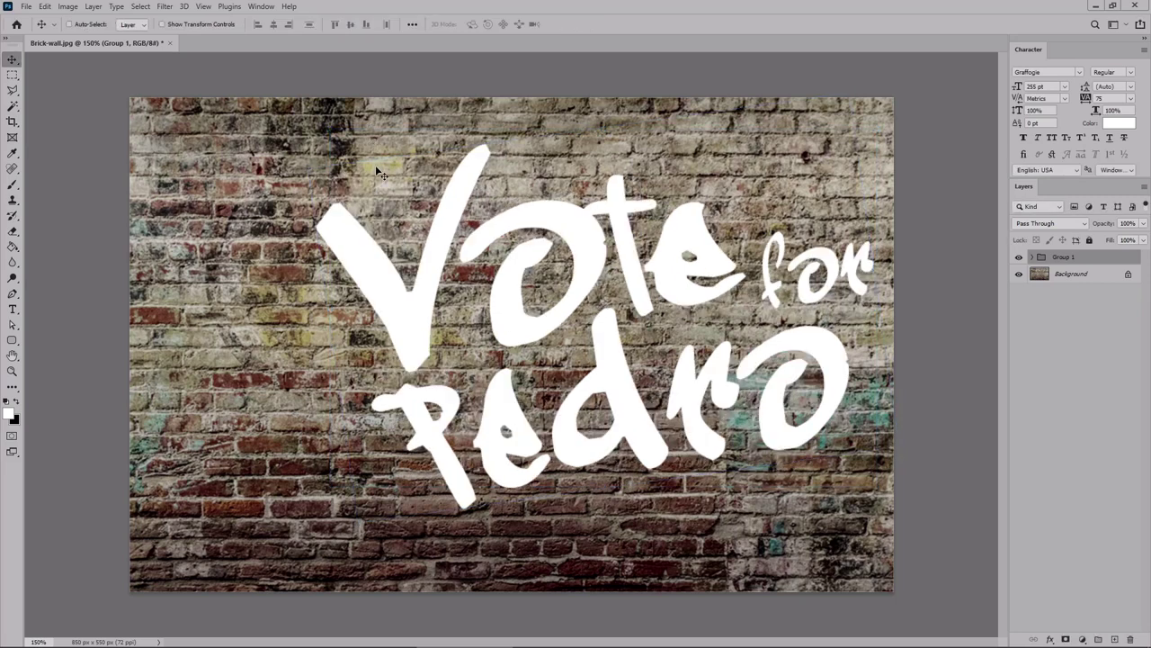
- Centre the group horizontally and vertically on the canvas, then ungroup it
key("ctrl+a")
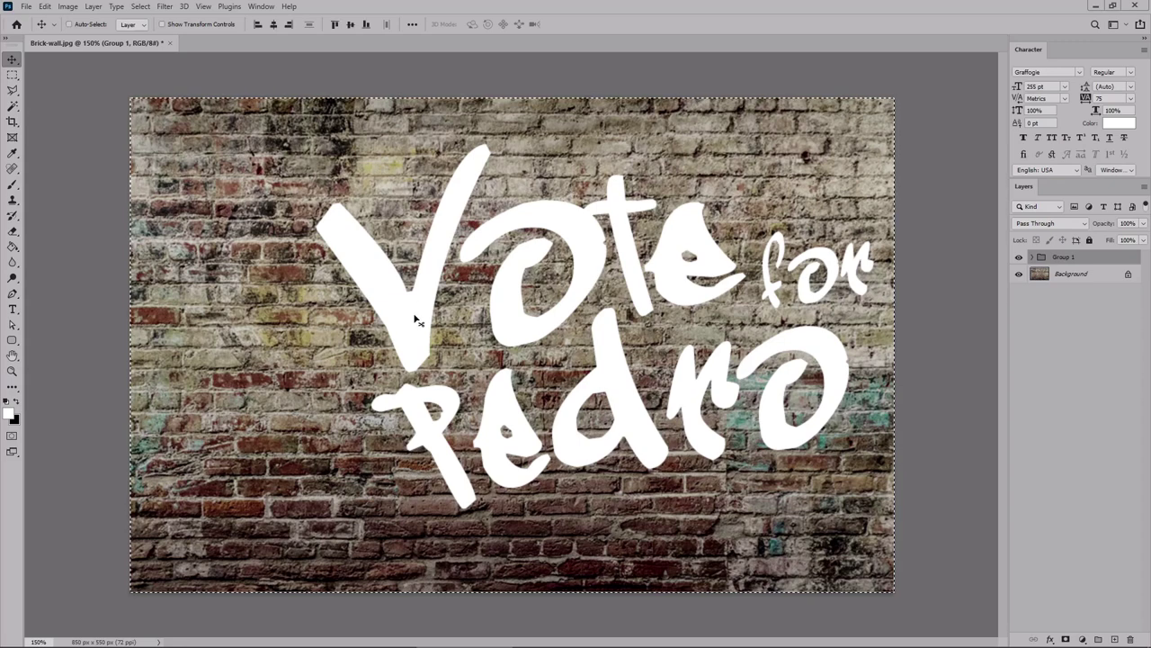
left_click(273, 25)
left_click(349, 24)
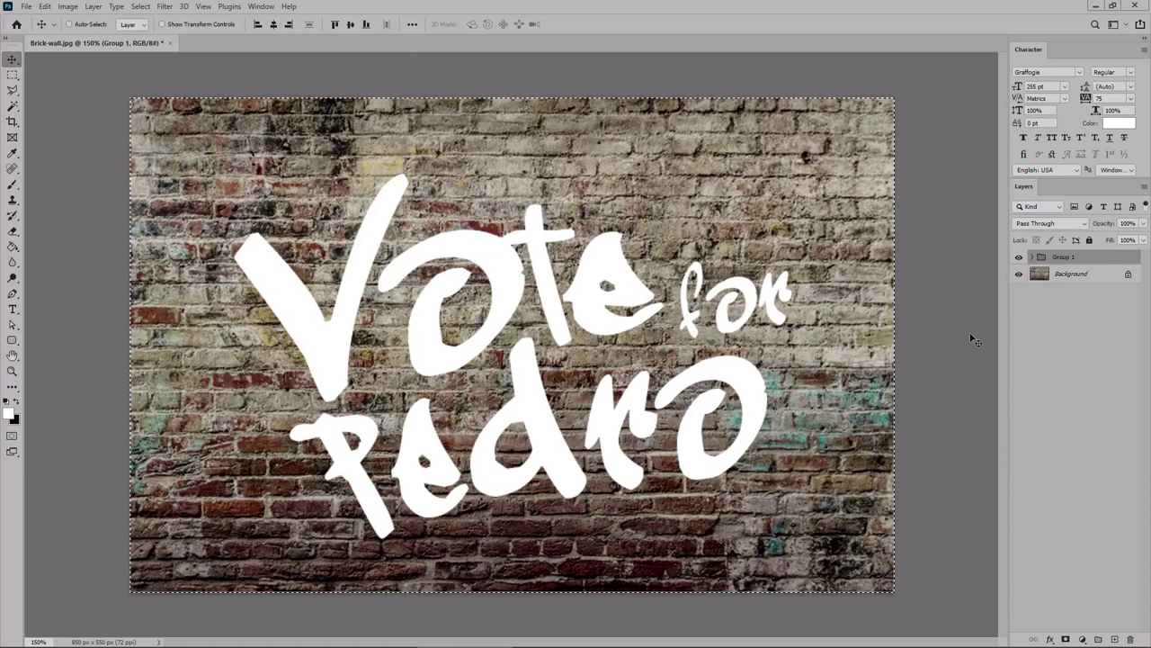
key("ctrl+d")
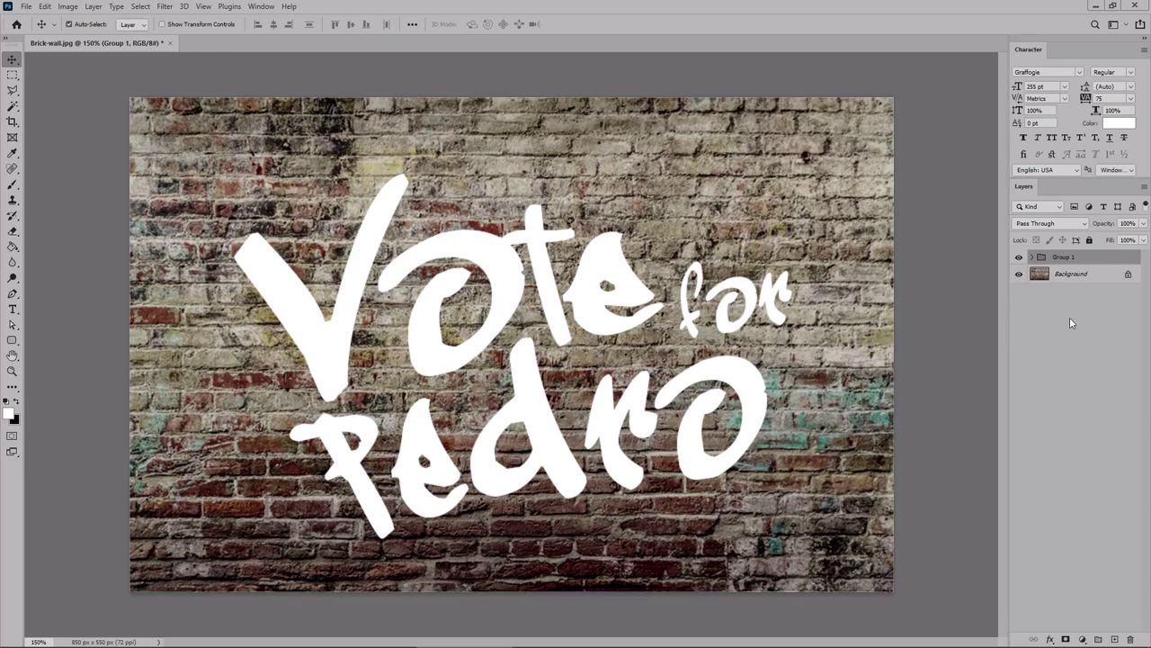
key("ctrl+shift+g")
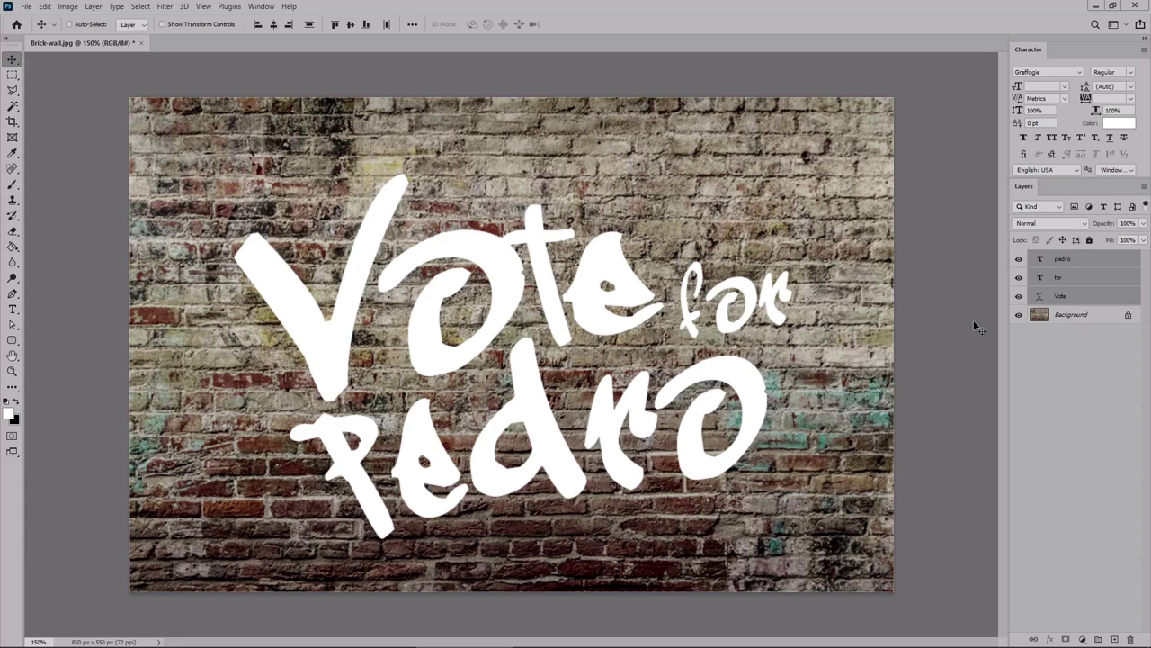
- In Vote's Layer Style, set Fill Opacity to 0% and enable Bevel & Emboss
left_click(1088, 296)
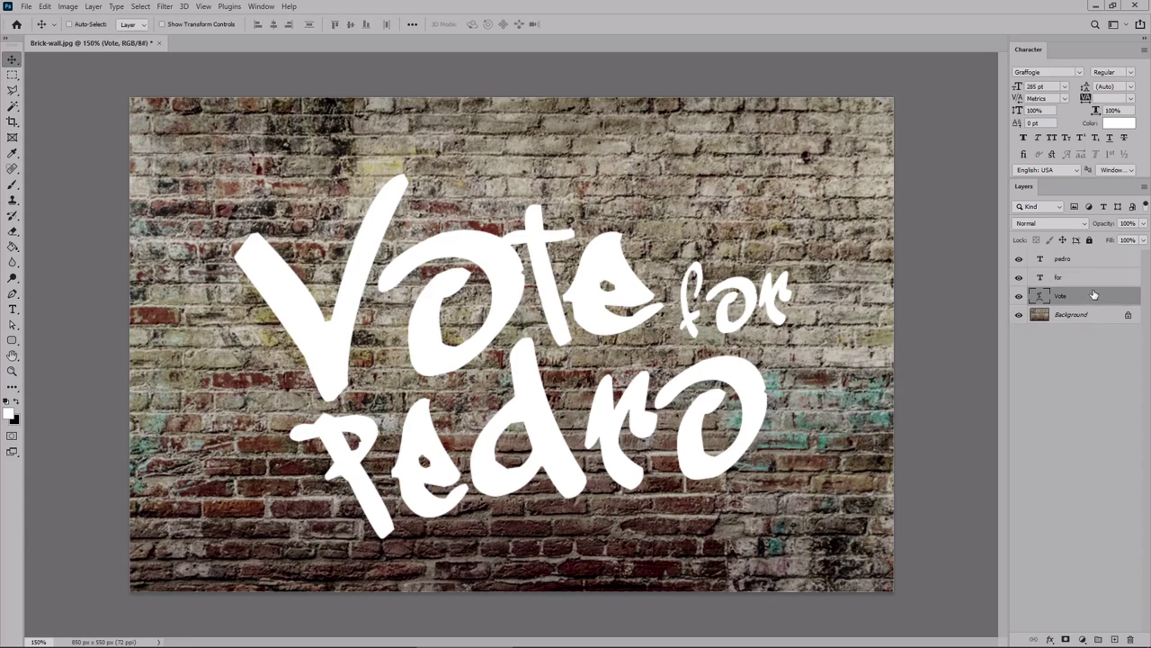
double_click(1094, 295)
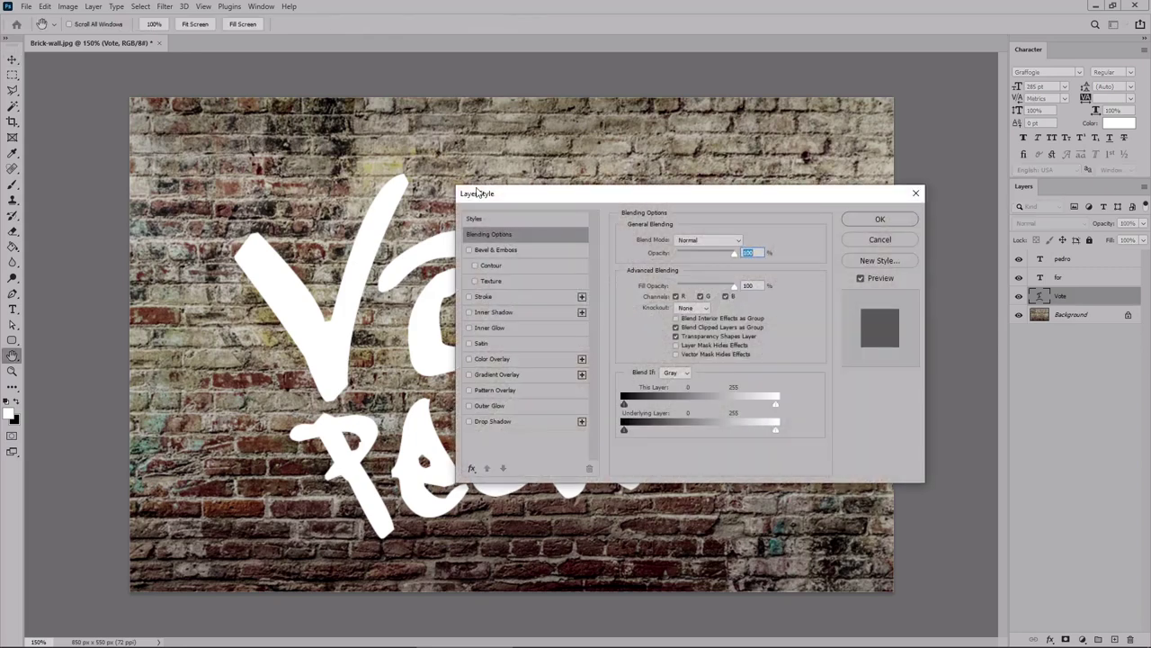
left_click_drag(589, 199, 808, 357)
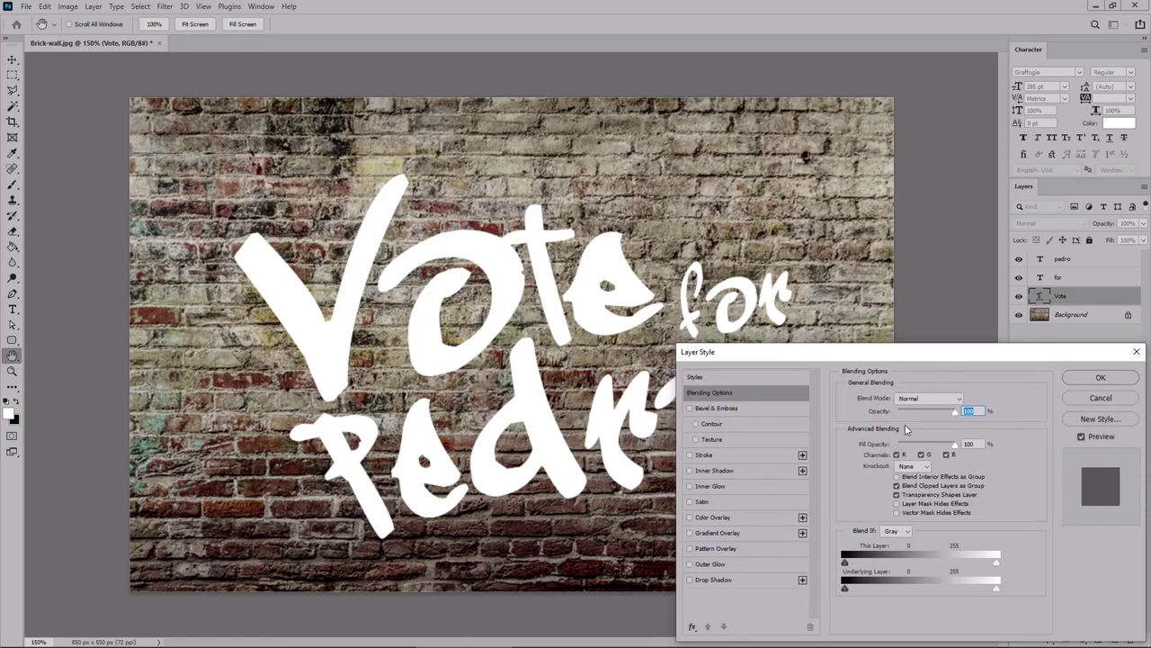
left_click_drag(955, 448, 890, 447)
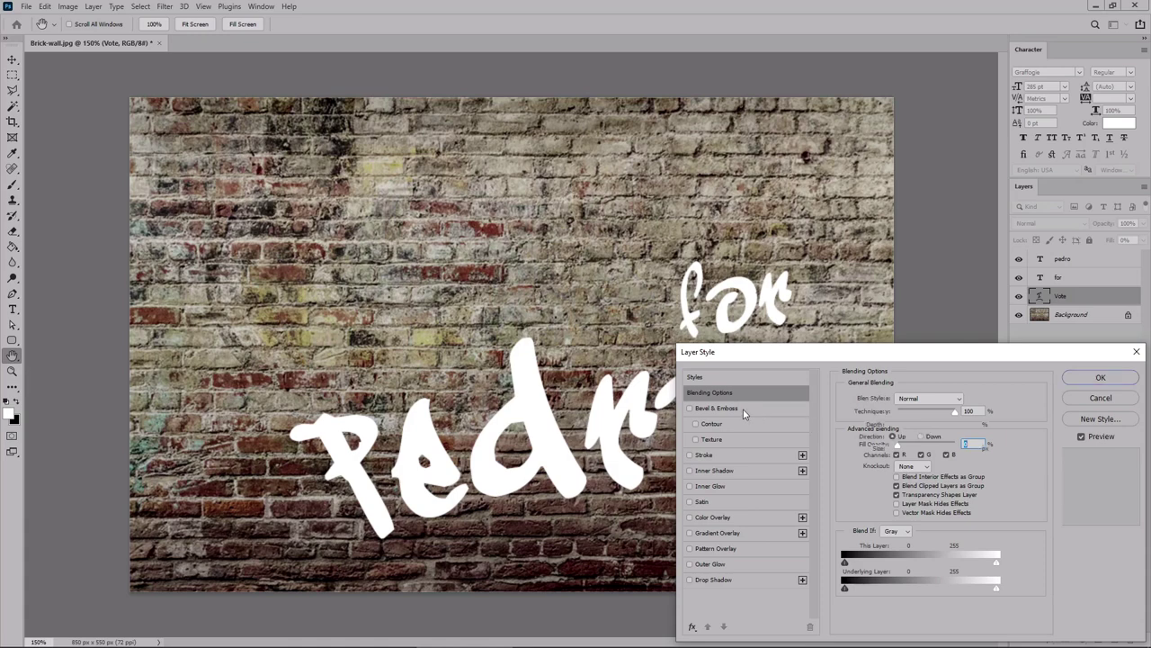
left_click(717, 409)
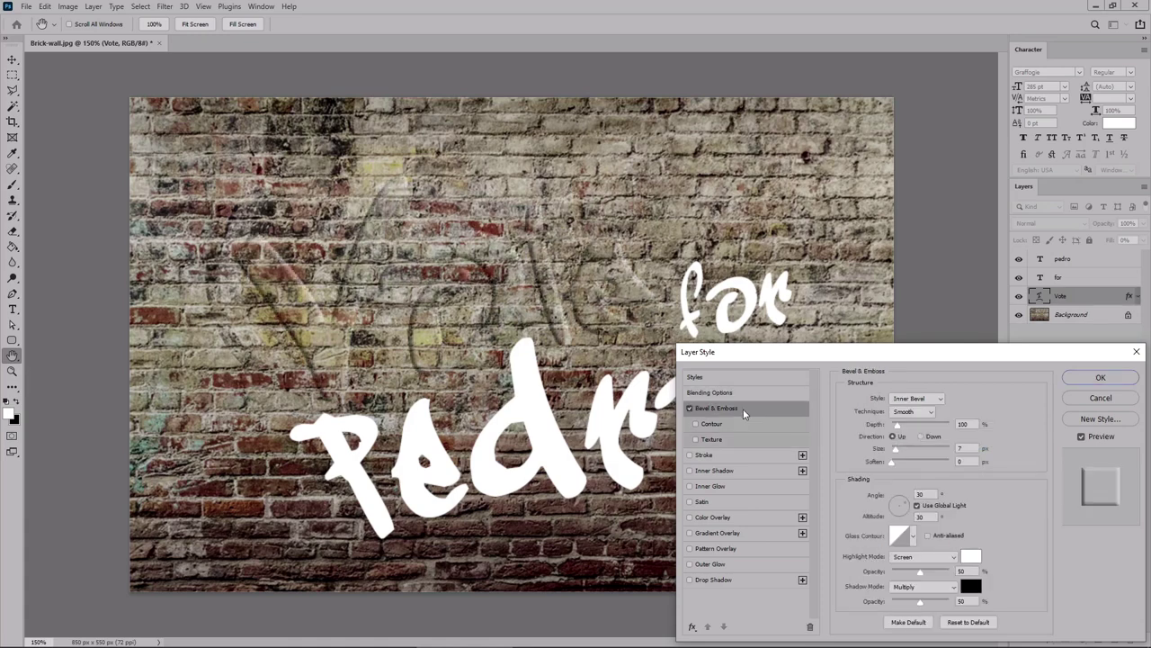
- Set the bevel to Chisel Hard, Depth 144, Size 8, local angle 98°, anti-aliased
left_click(929, 413)
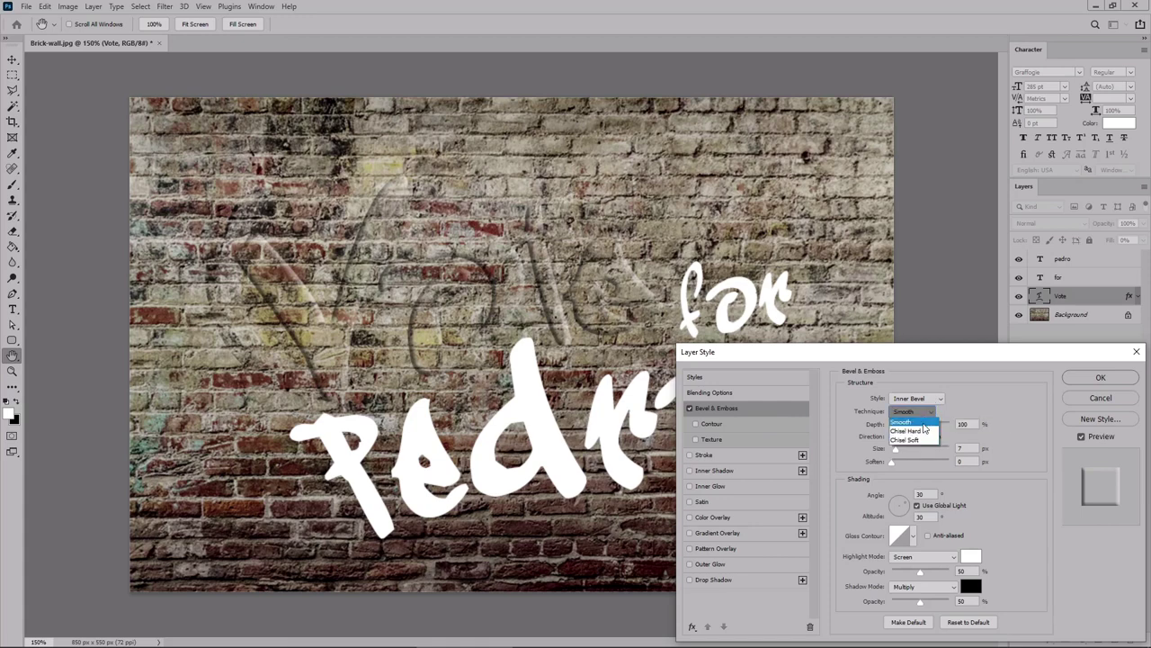
left_click(921, 433)
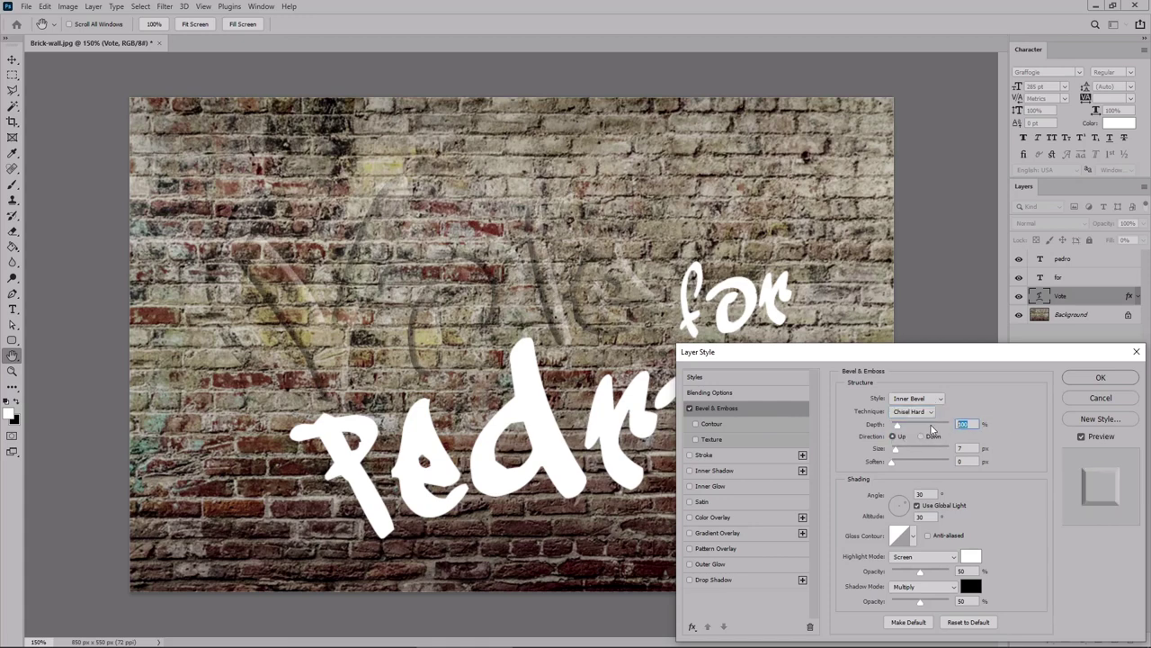
type("1")
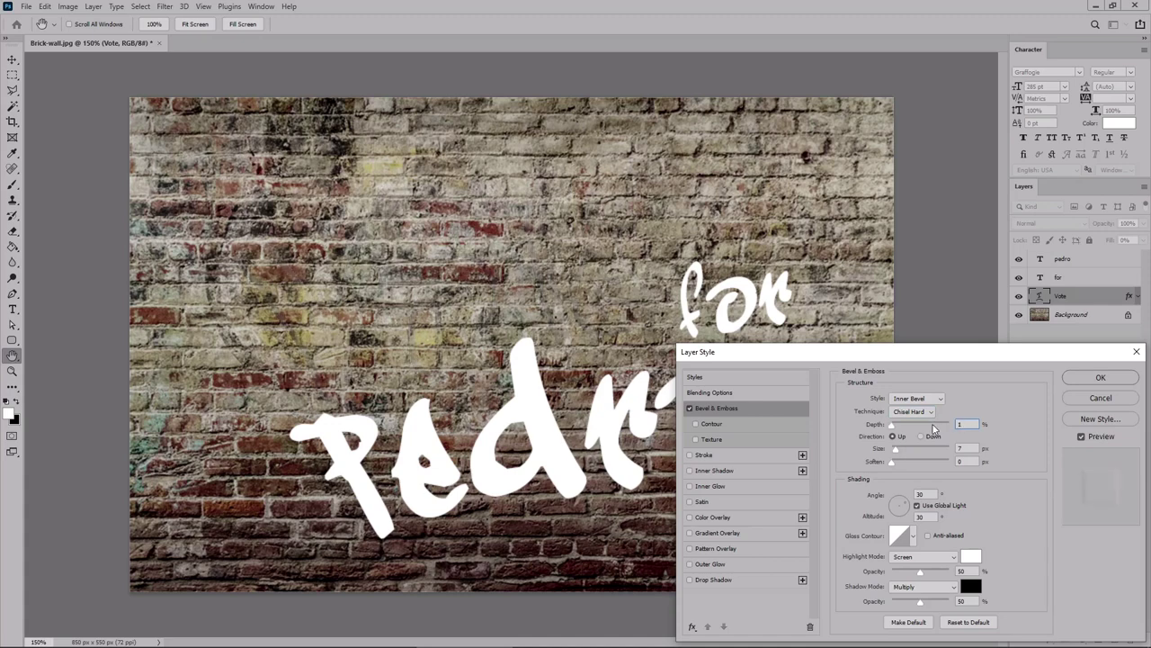
type("44")
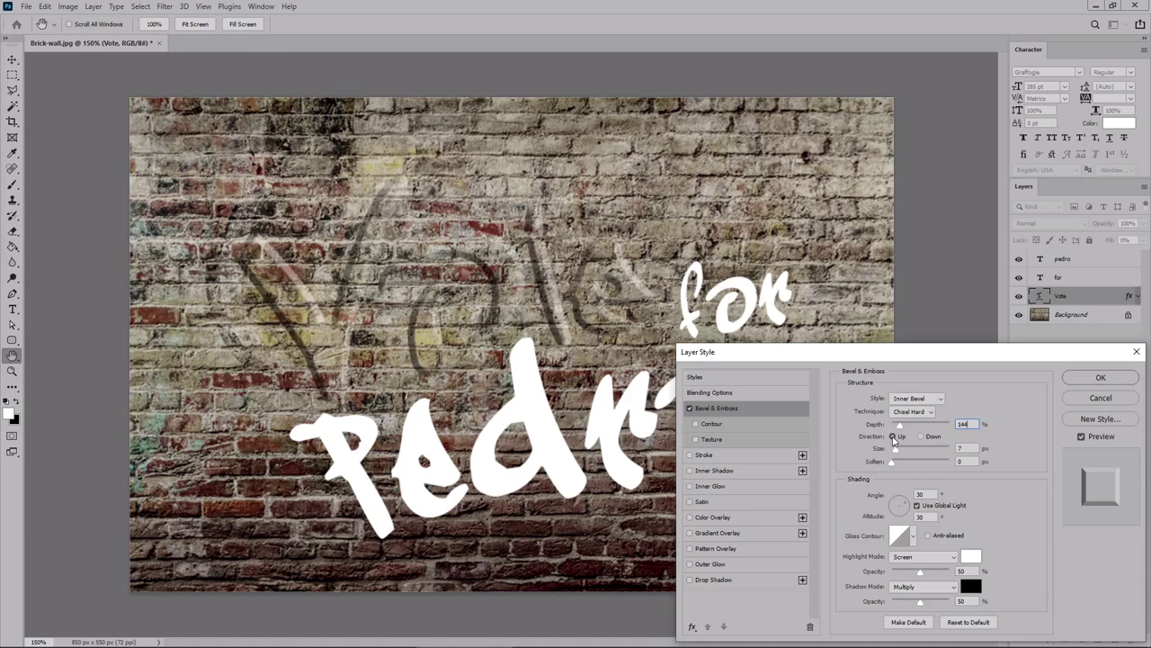
left_click(961, 447)
type("8")
key("Tab")
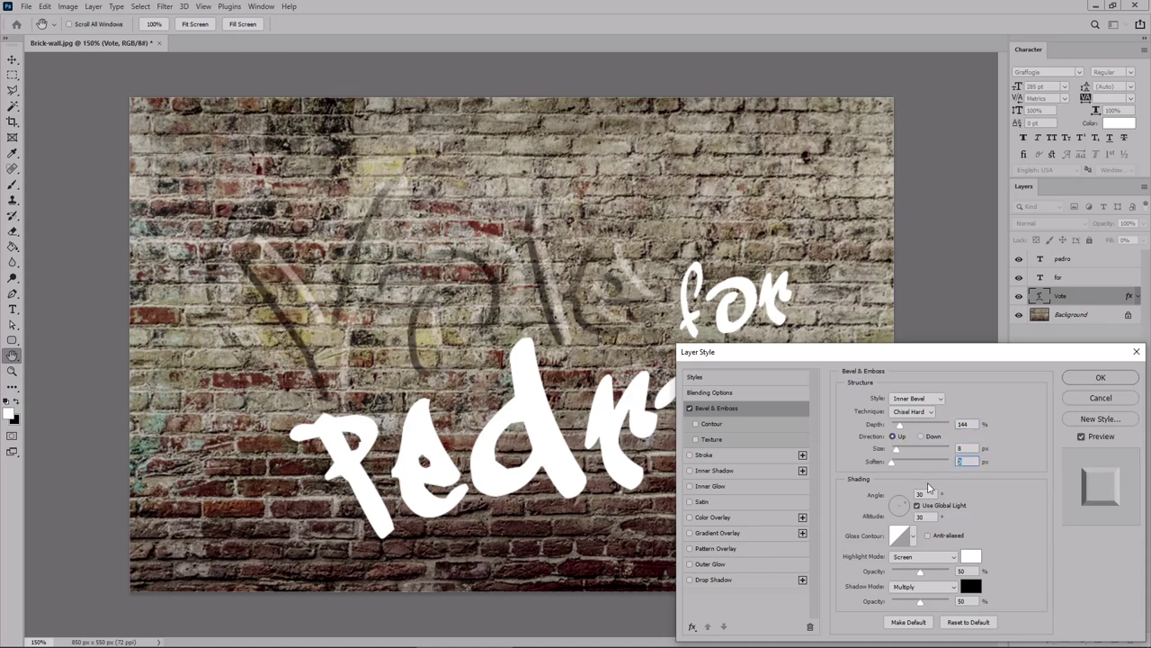
left_click(874, 484)
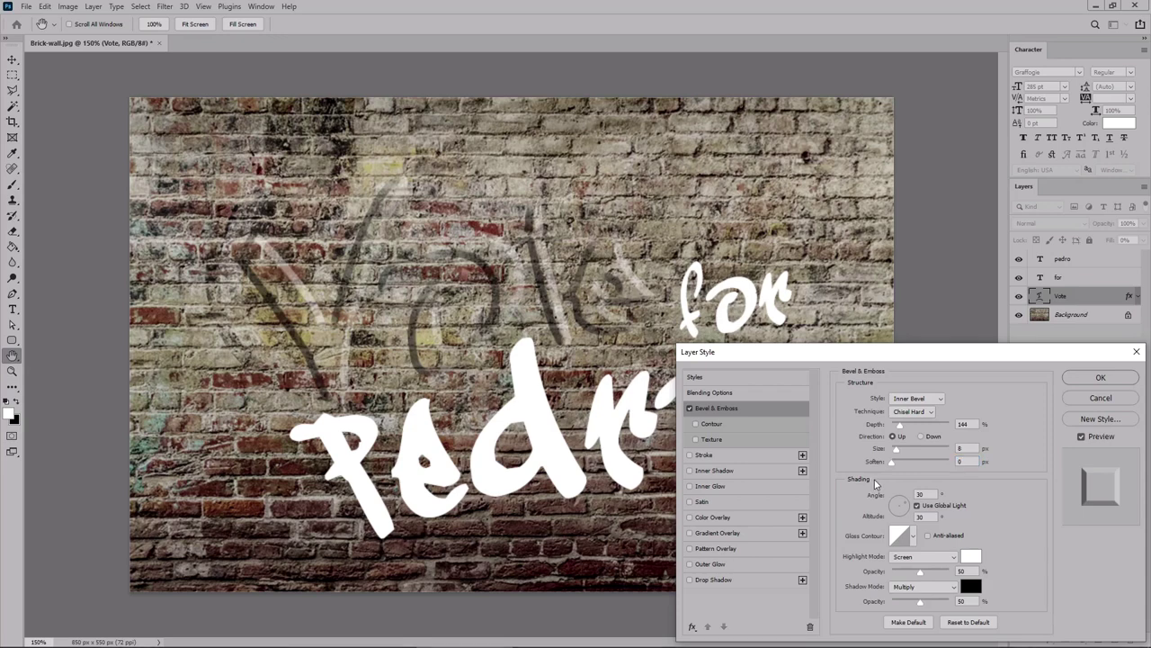
left_click(918, 508)
double_click(922, 493)
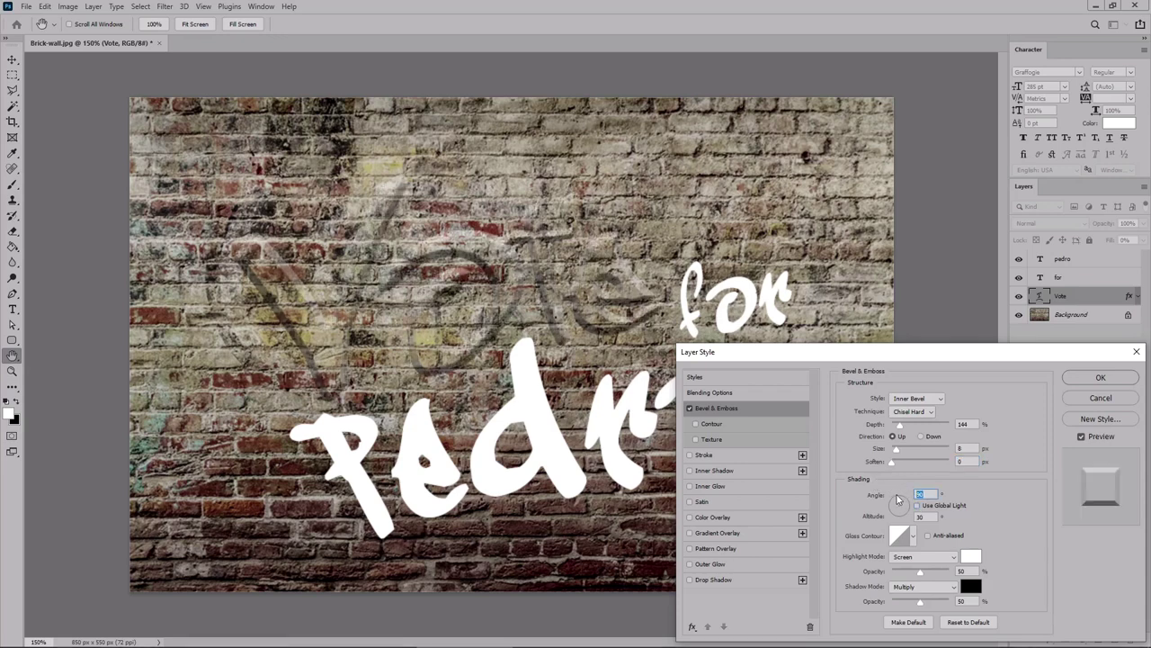
type("98")
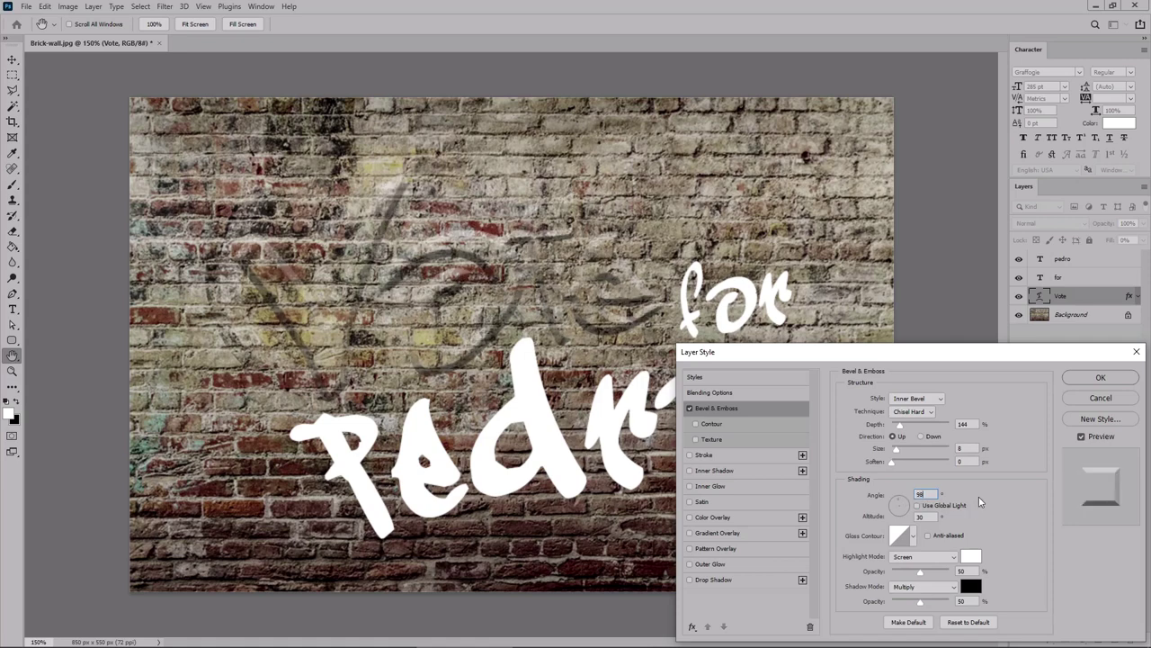
left_click(929, 537)
- Set highlight and shadow modes to Overlay with opacities 100% and 88%
left_click(939, 559)
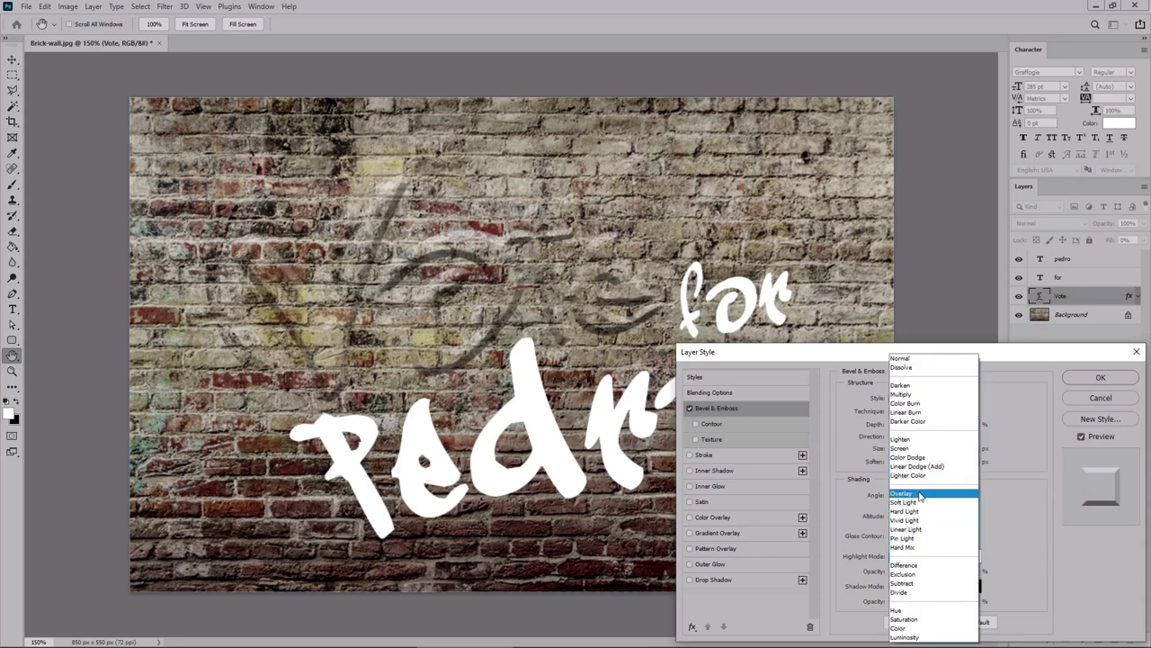
left_click(932, 491)
left_click(924, 586)
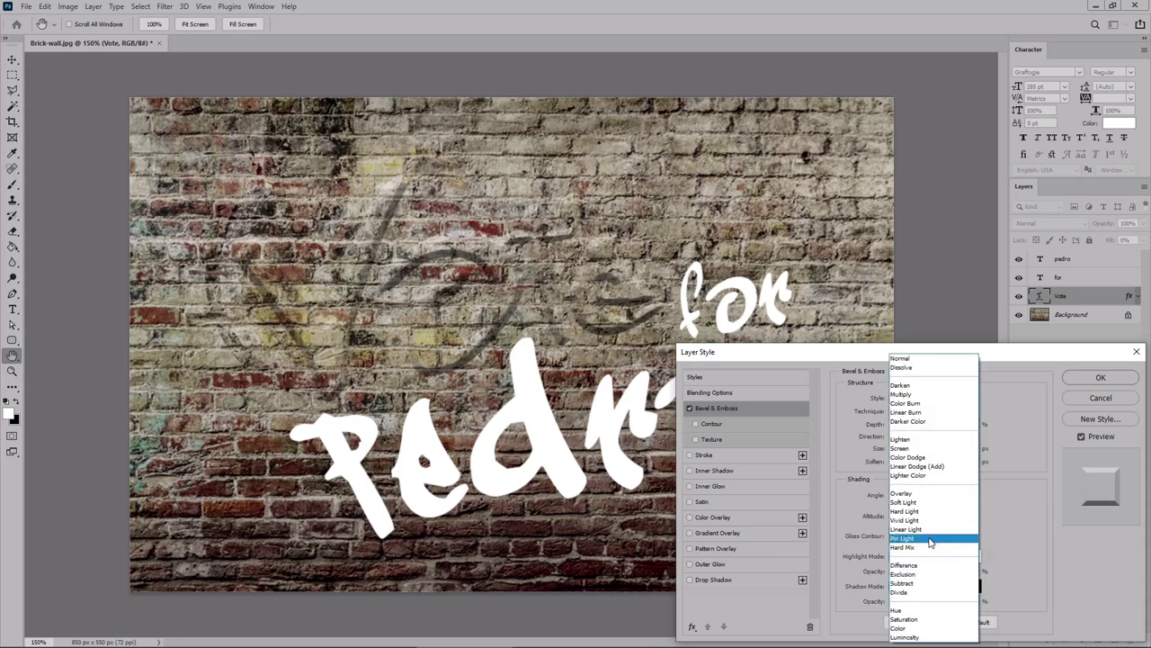
left_click(927, 491)
double_click(975, 568)
type("100")
double_click(962, 601)
type("88")
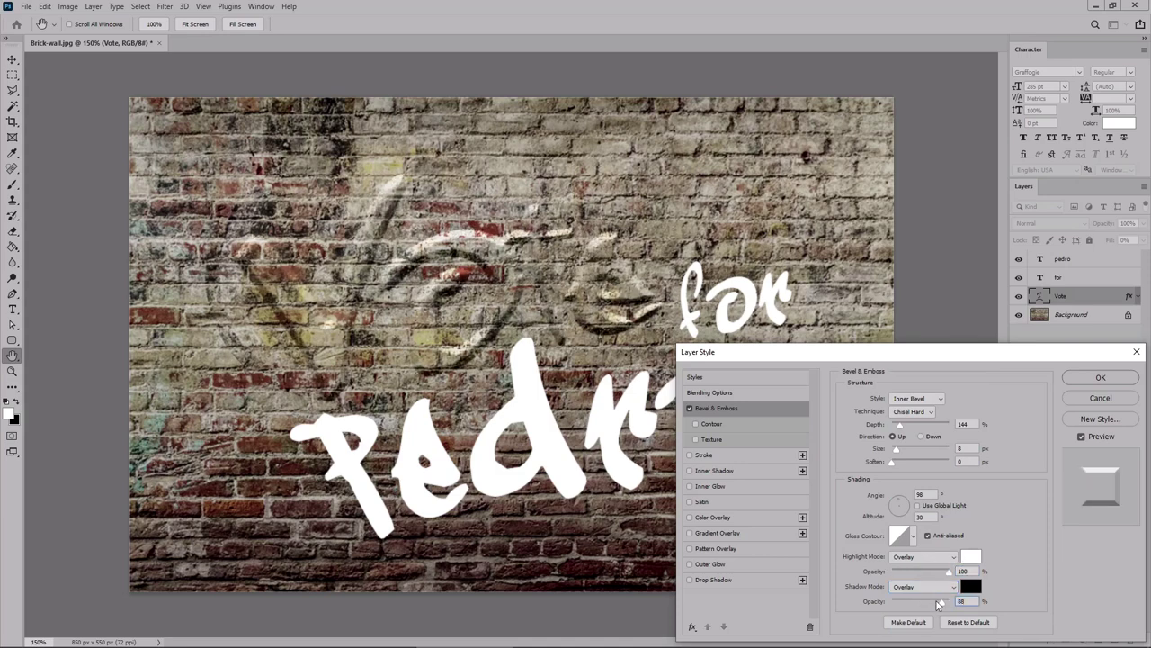
left_click(968, 560)
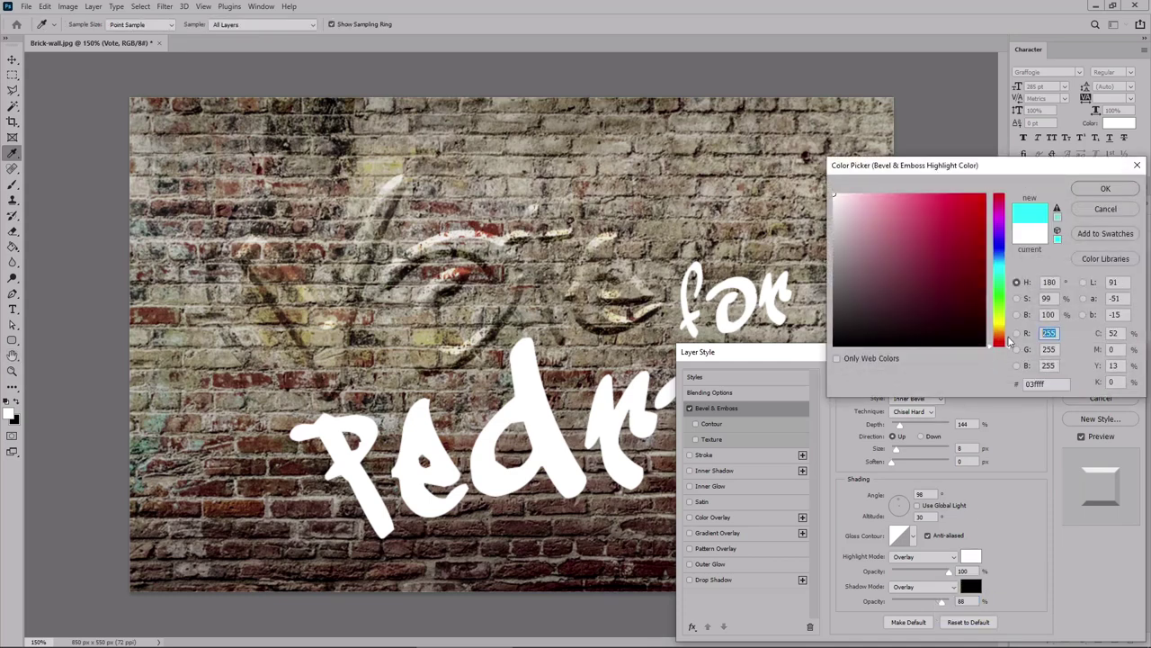
- Finish the bevel highlight colour as teal (RGB 3, 91, 124)
type("3")
key("Tab")
type("91")
key("Tab")
type("124")
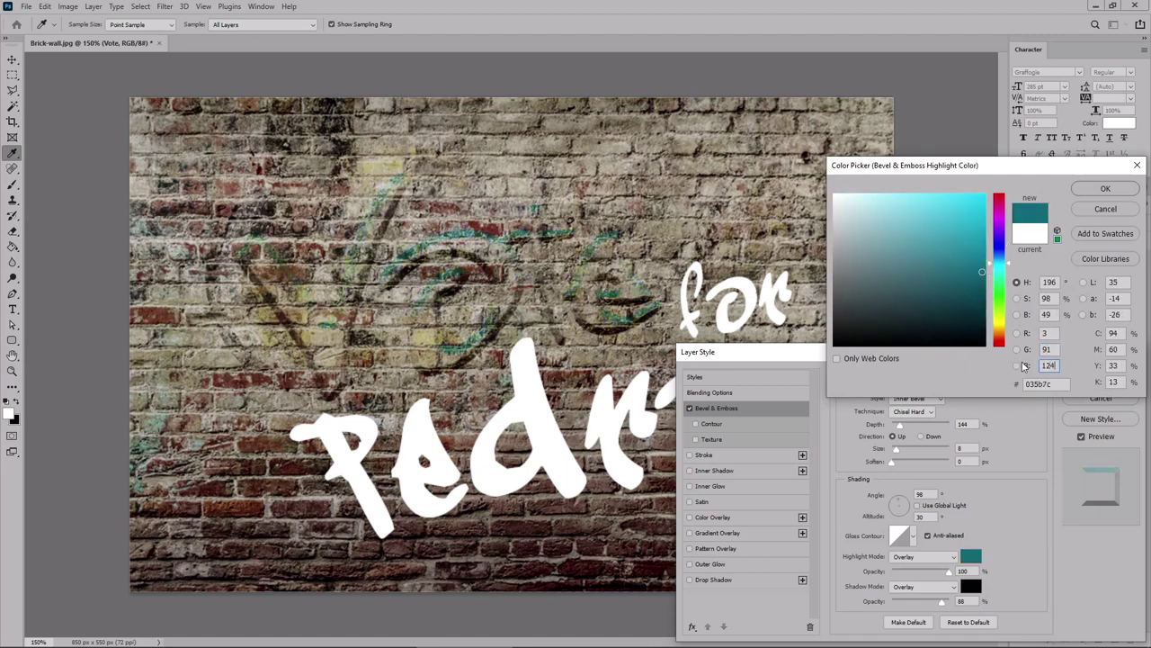
key("Return")
- Make the bevel shadow colour red (R 255, G 48) and enable Inner Shadow
left_click(971, 585)
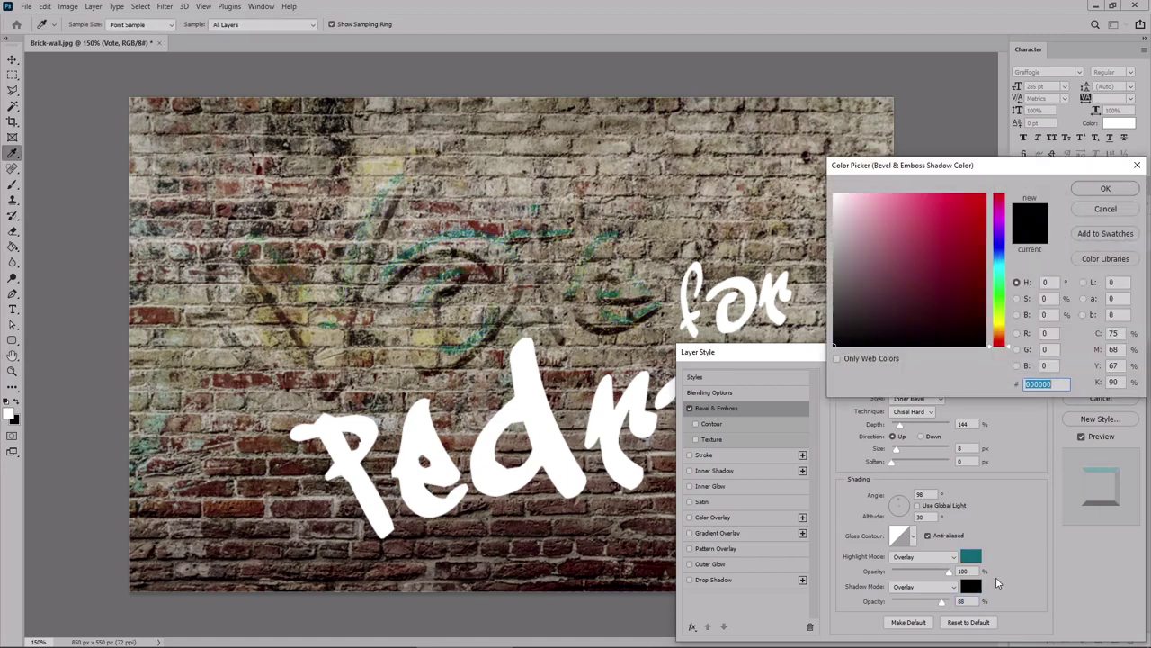
left_click(1045, 333)
type("255")
key("Tab")
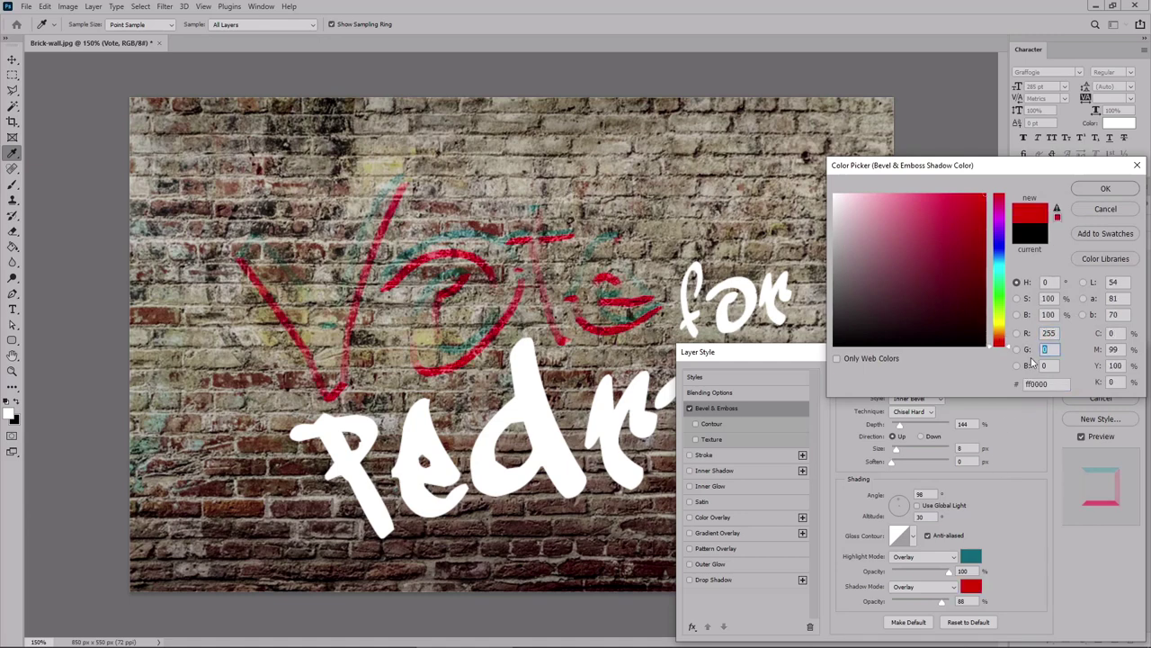
type("48")
key("Tab")
left_click(1105, 188)
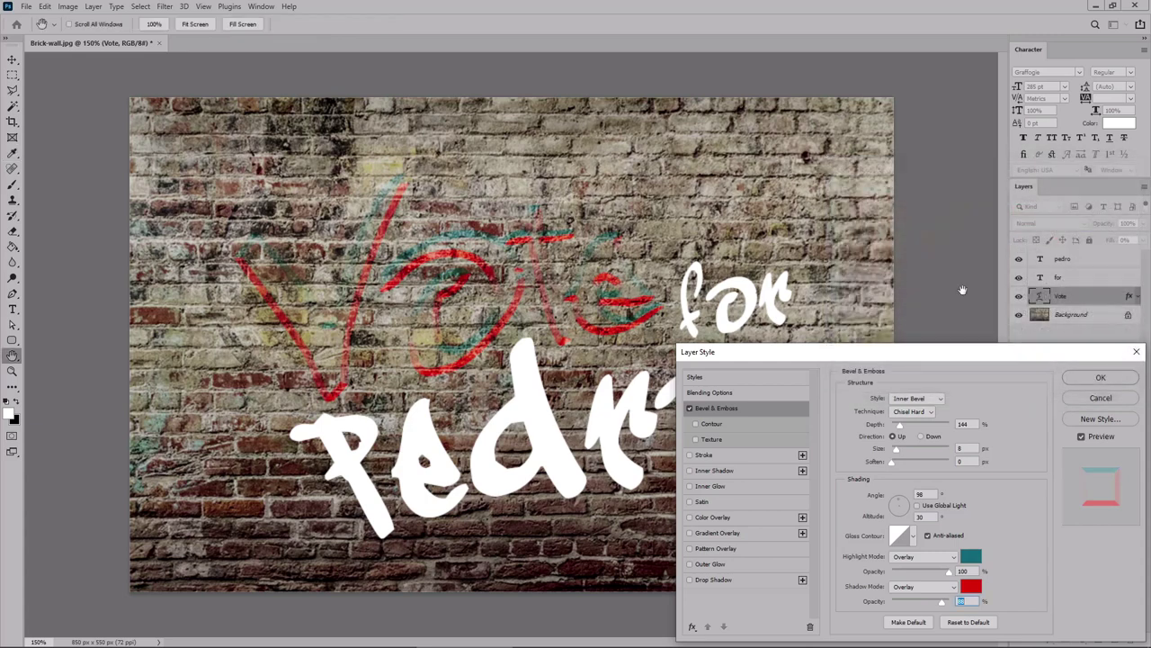
left_click(739, 469)
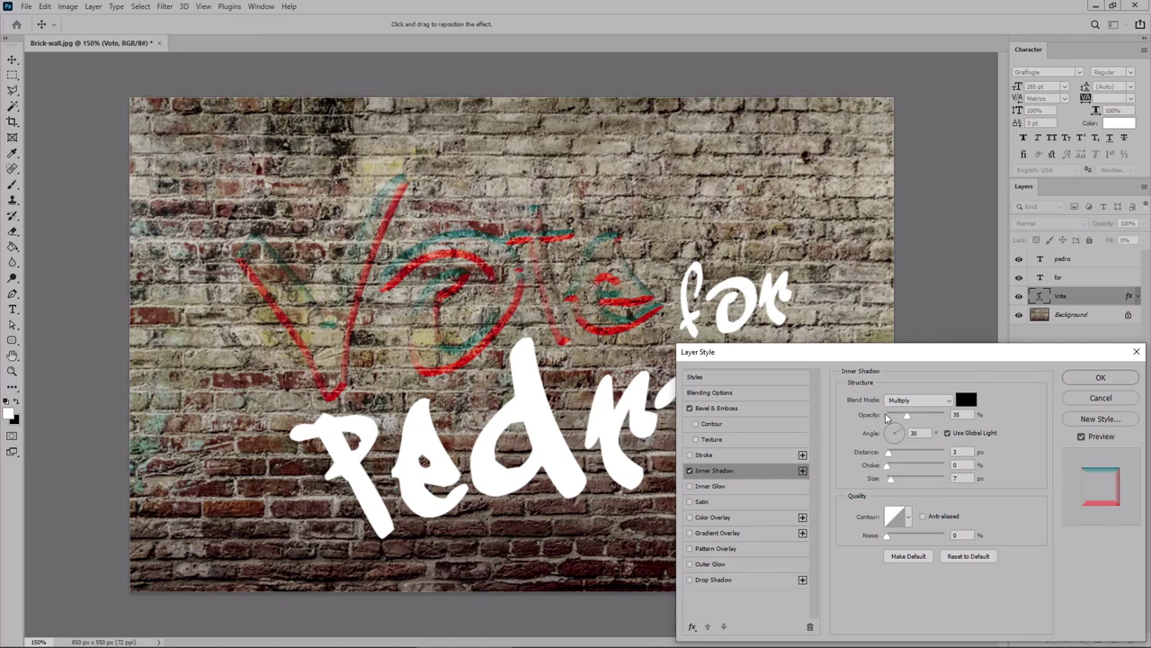
- Set the inner shadow to Normal black at 100%, own angle -94°, distance 0, size 10
left_click(918, 399)
left_click(922, 367)
left_click(965, 399)
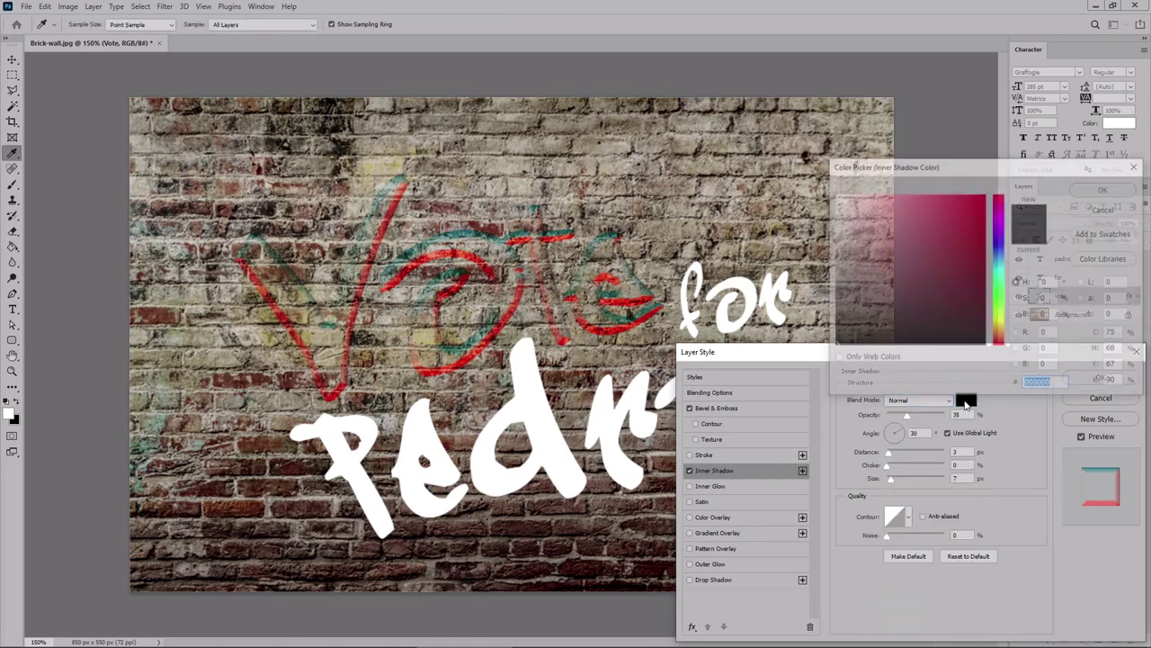
left_click(1102, 189)
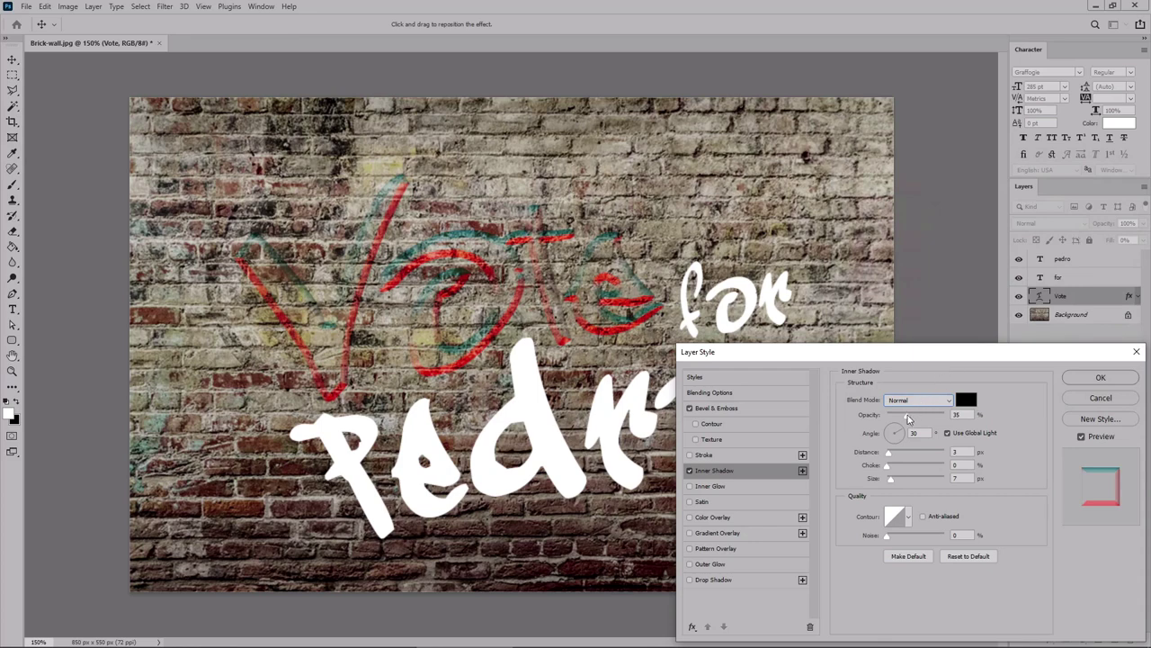
left_click_drag(909, 419, 943, 416)
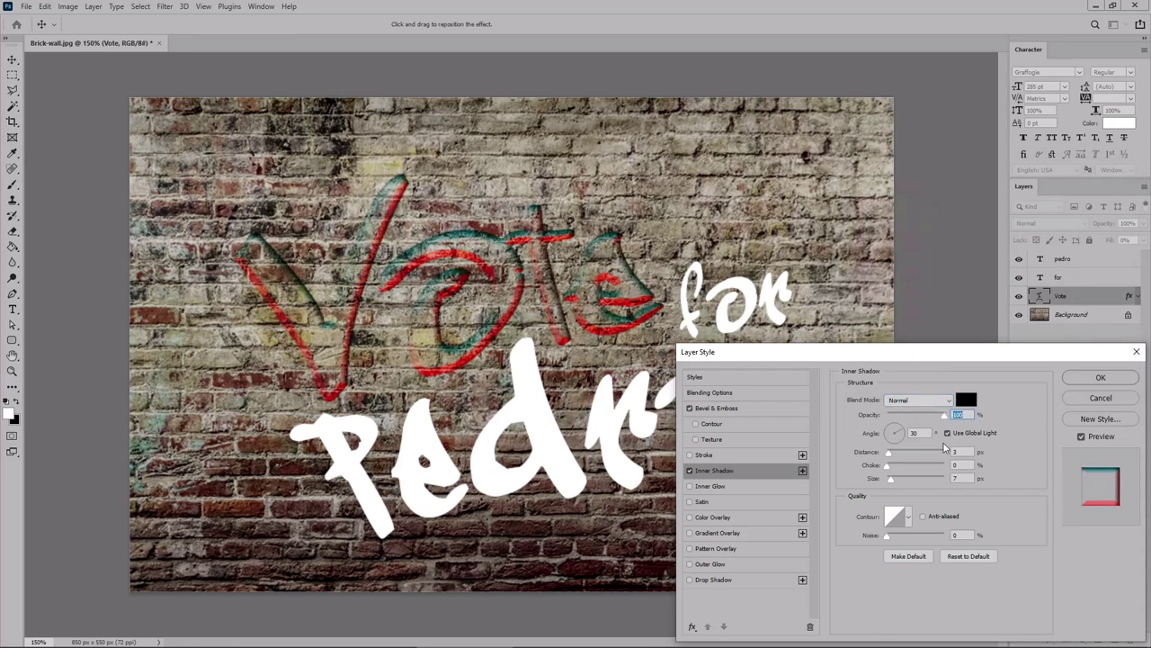
left_click(947, 434)
double_click(916, 432)
type("-94")
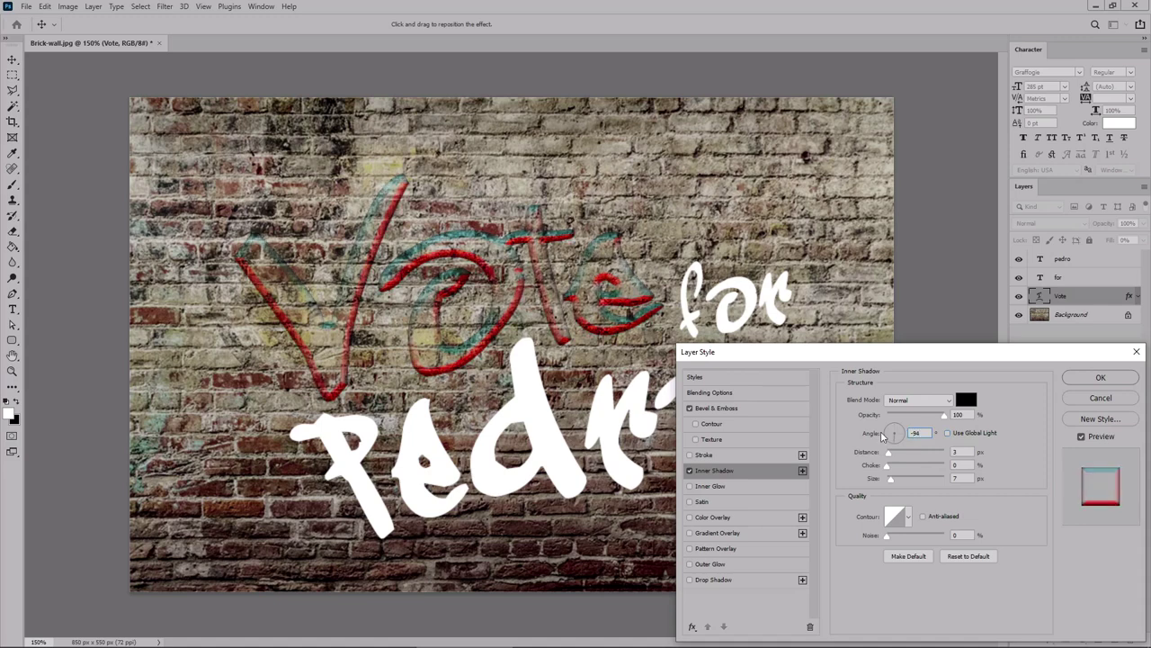
key("Tab")
type("0")
key("Tab")
key("Tab")
type("10")
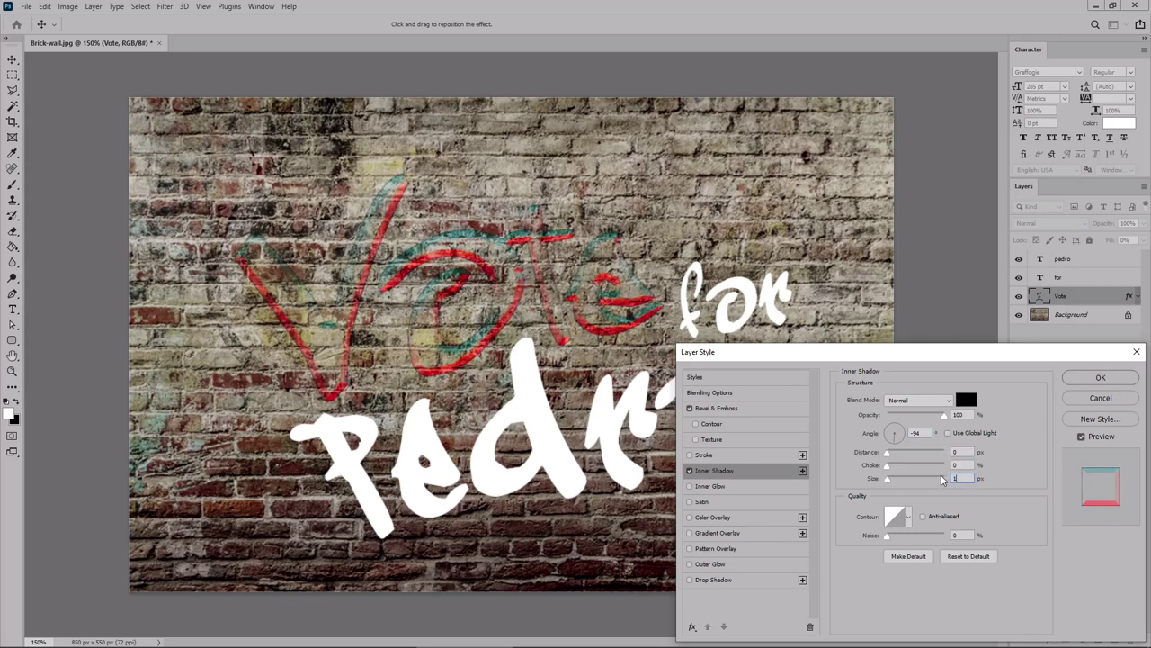
- Give the inner shadow an anti-aliased new contour and noise 11, then enable Inner Glow
left_click(924, 519)
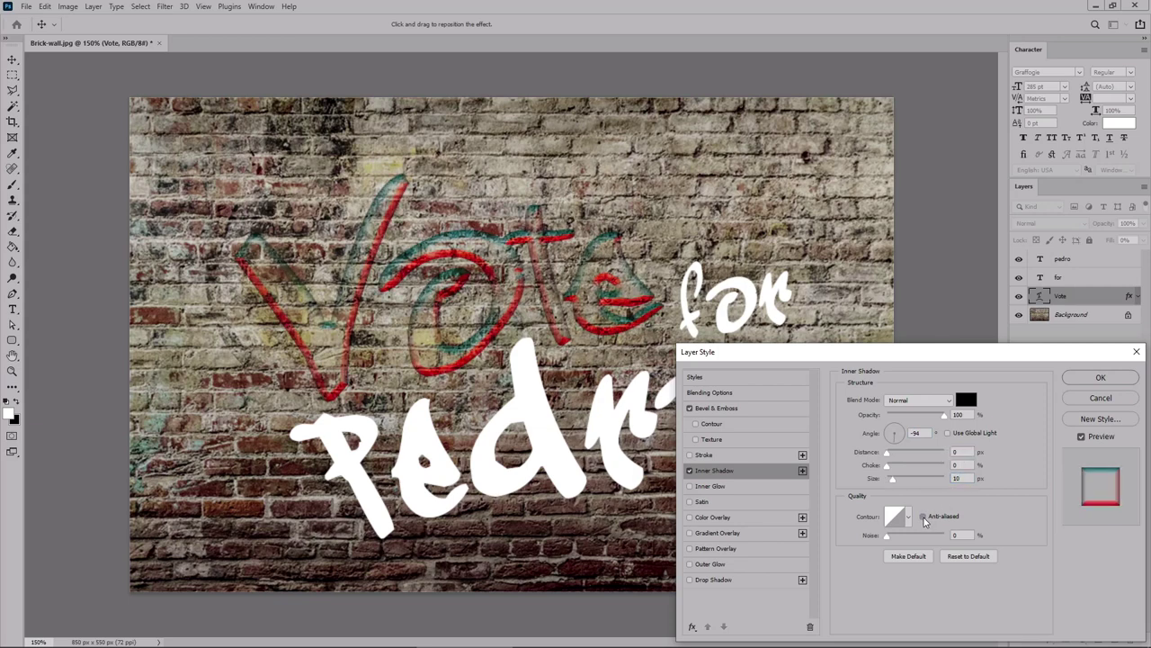
left_click(909, 519)
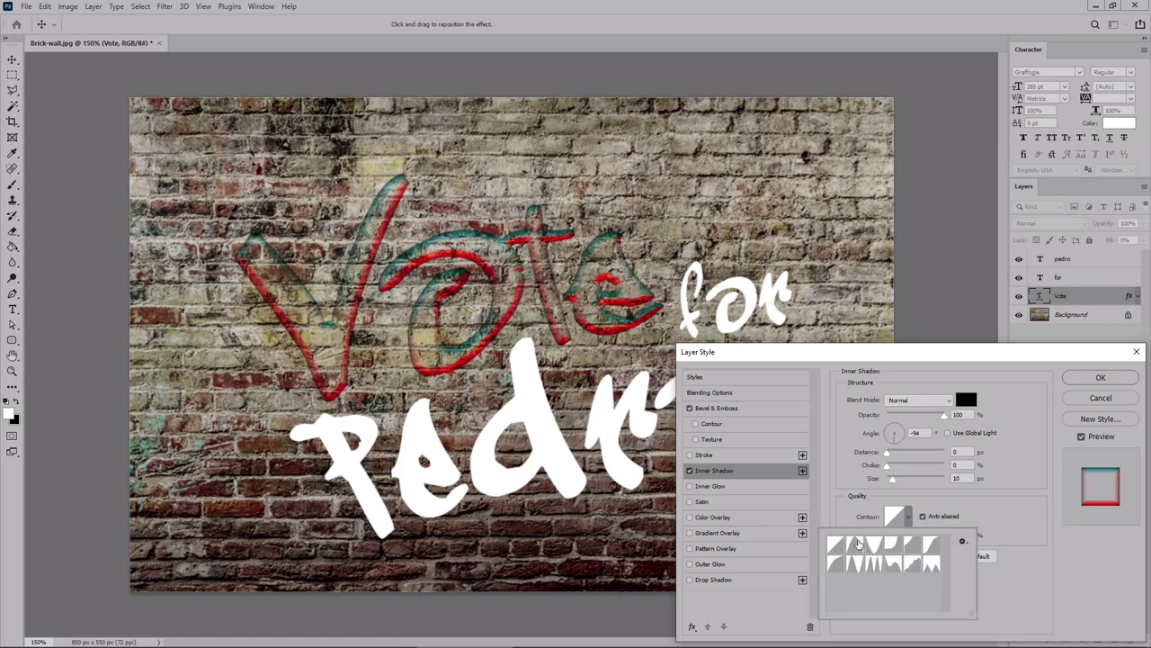
left_click(855, 544)
left_click(1005, 523)
left_click(959, 534)
type("11")
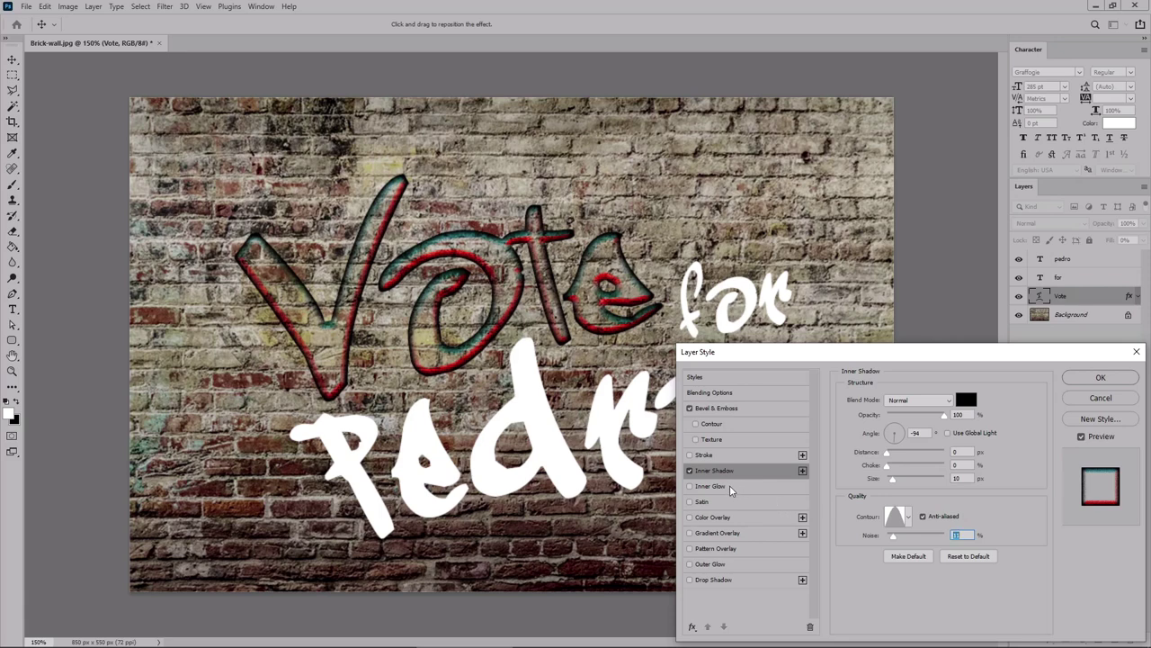
left_click(709, 486)
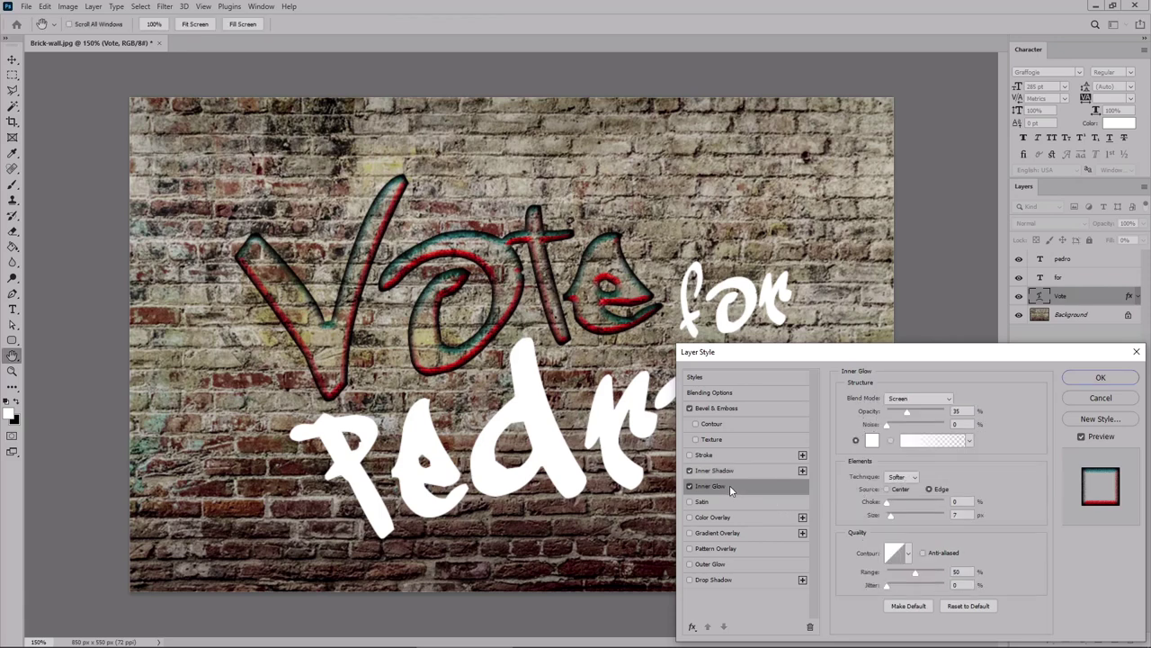
- Make the inner glow Normal and black at 19% opacity with 61% noise
left_click(907, 399)
left_click(903, 361)
left_click(872, 439)
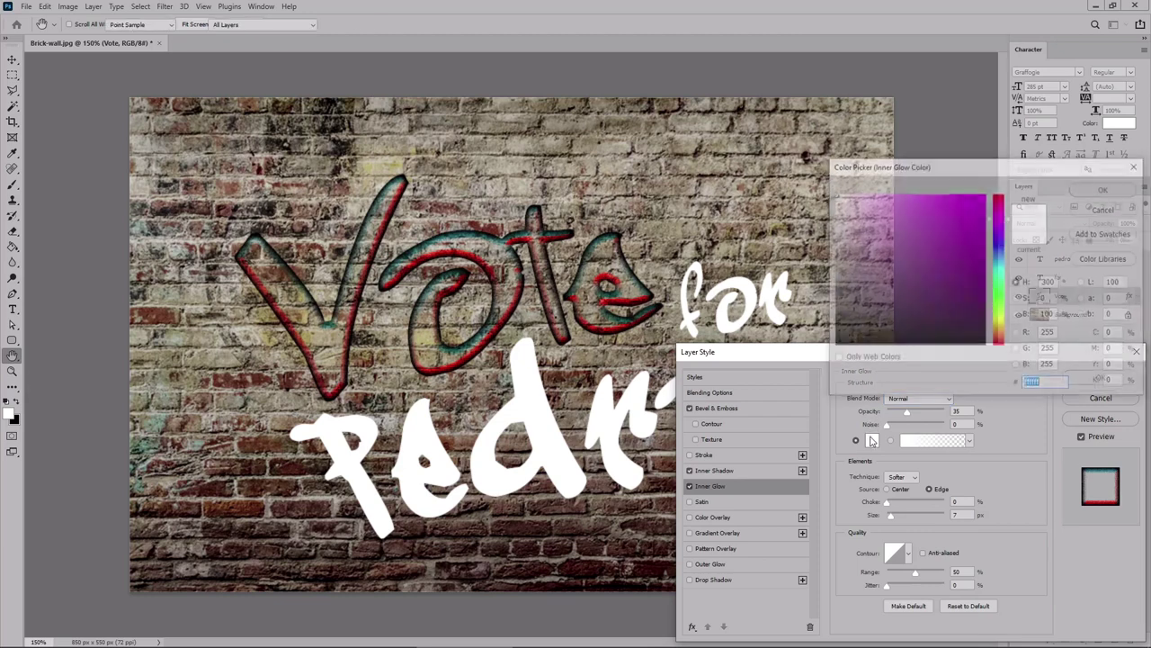
left_click_drag(843, 335, 851, 354)
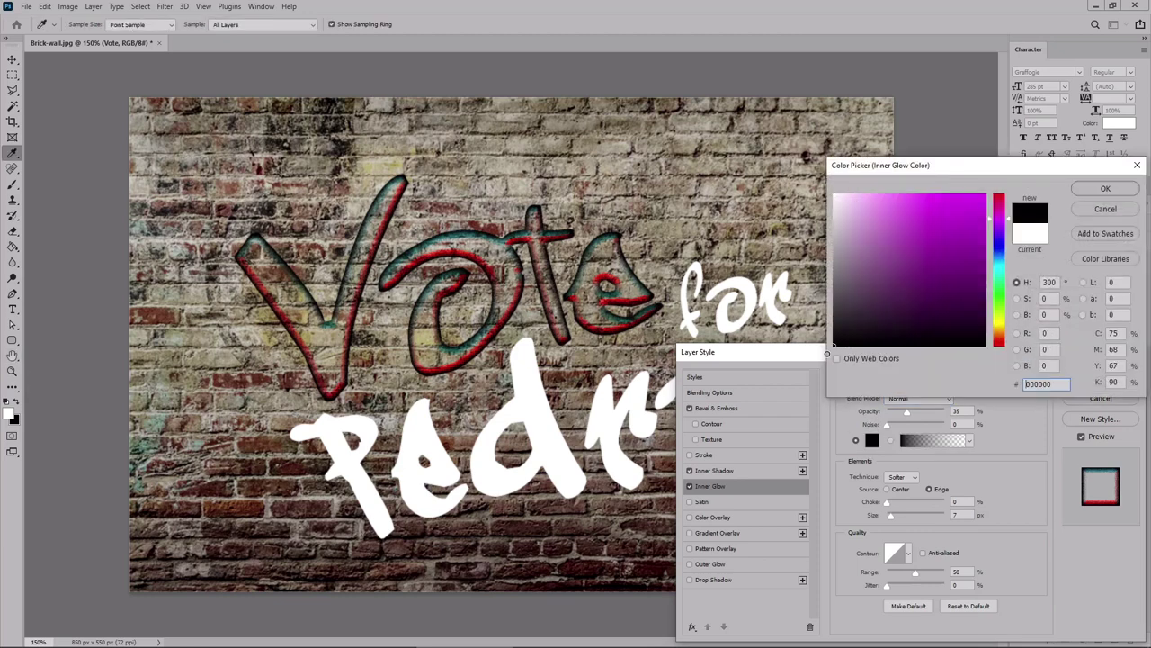
left_click(1105, 188)
left_click_drag(970, 410, 942, 414)
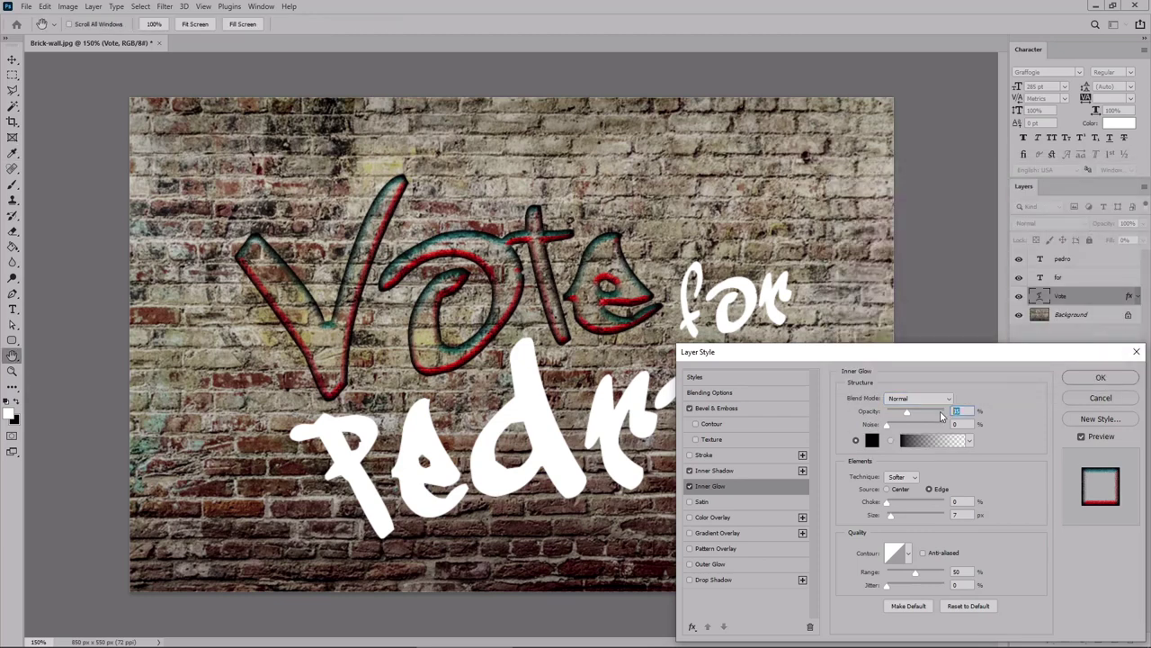
type("19")
key("Tab")
- Source the glow from the centre, choke 1, size 10, anti-aliased cone contour; enable Satin
left_click(907, 478)
left_click(887, 489)
left_click(960, 501)
type("1")
key("Tab")
type("10")
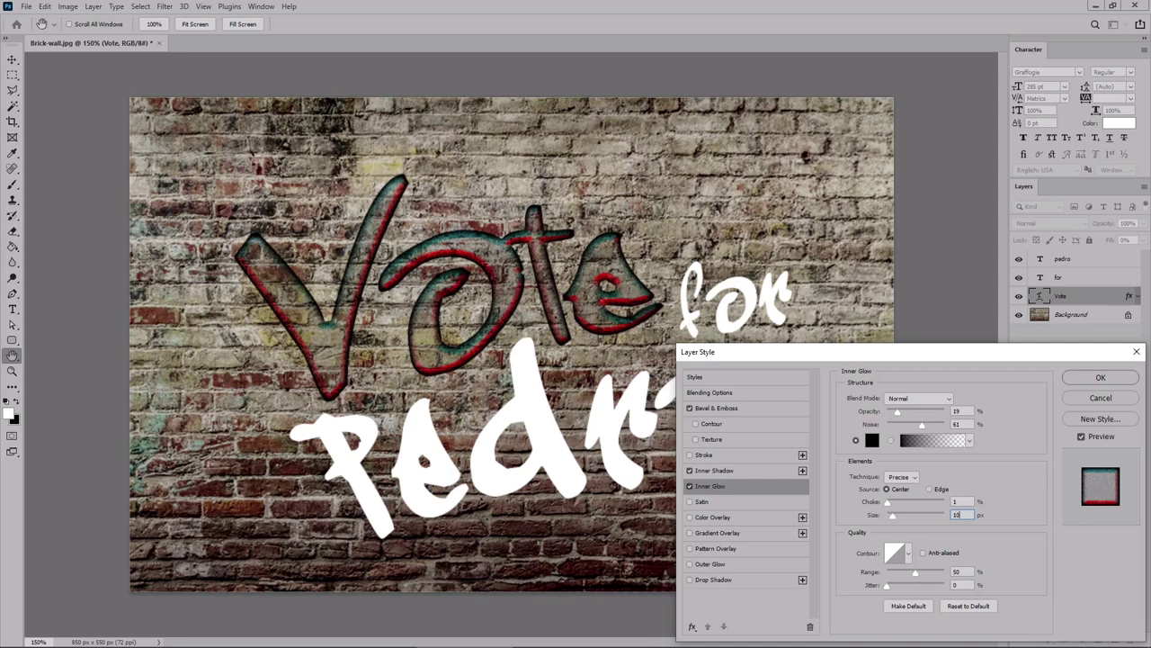
left_click(923, 553)
left_click(909, 553)
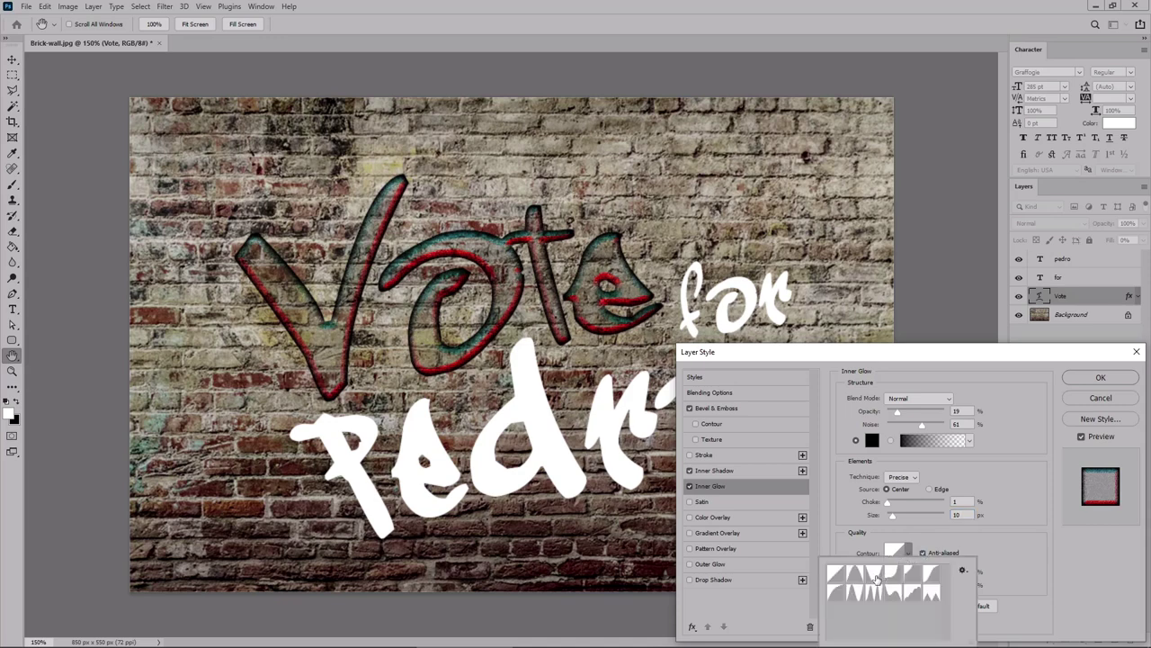
left_click(877, 576)
key("Return")
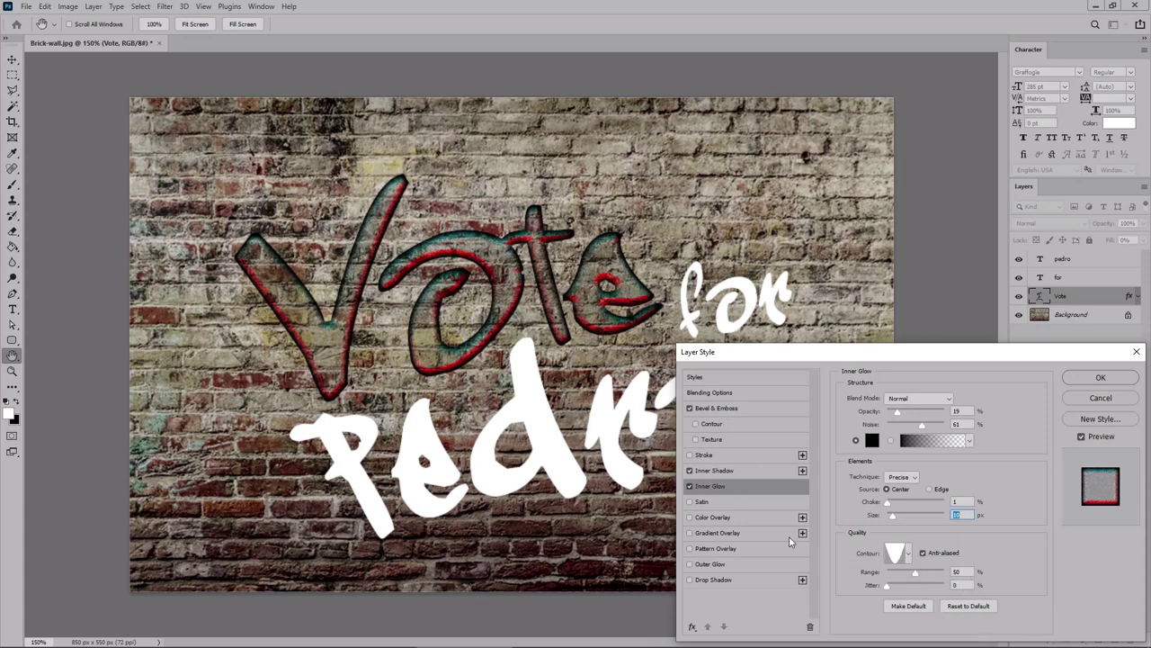
left_click(712, 503)
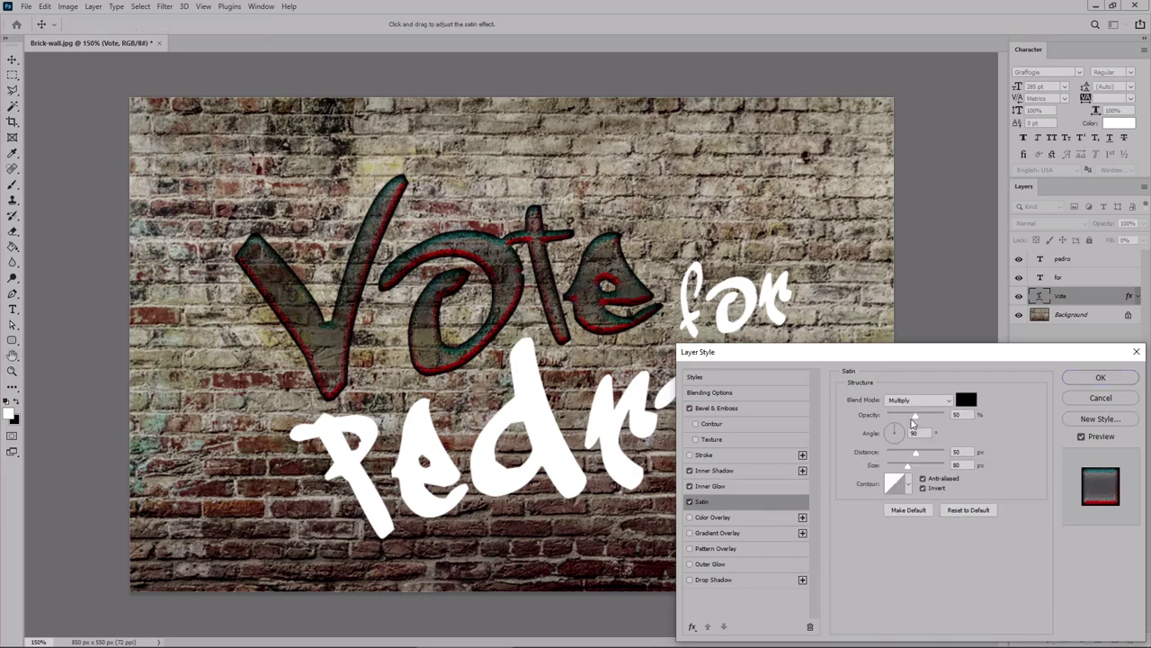
- Set the satin to Overlay with a mint green colour (RGB 100, 236, 135)
left_click(913, 399)
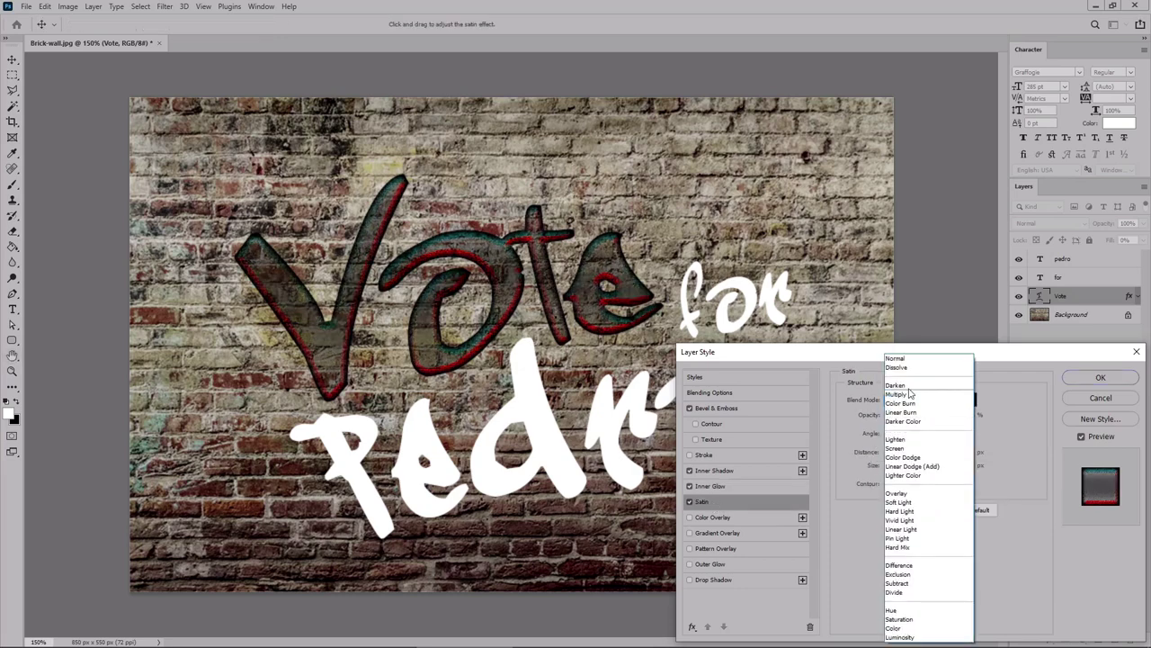
left_click(897, 493)
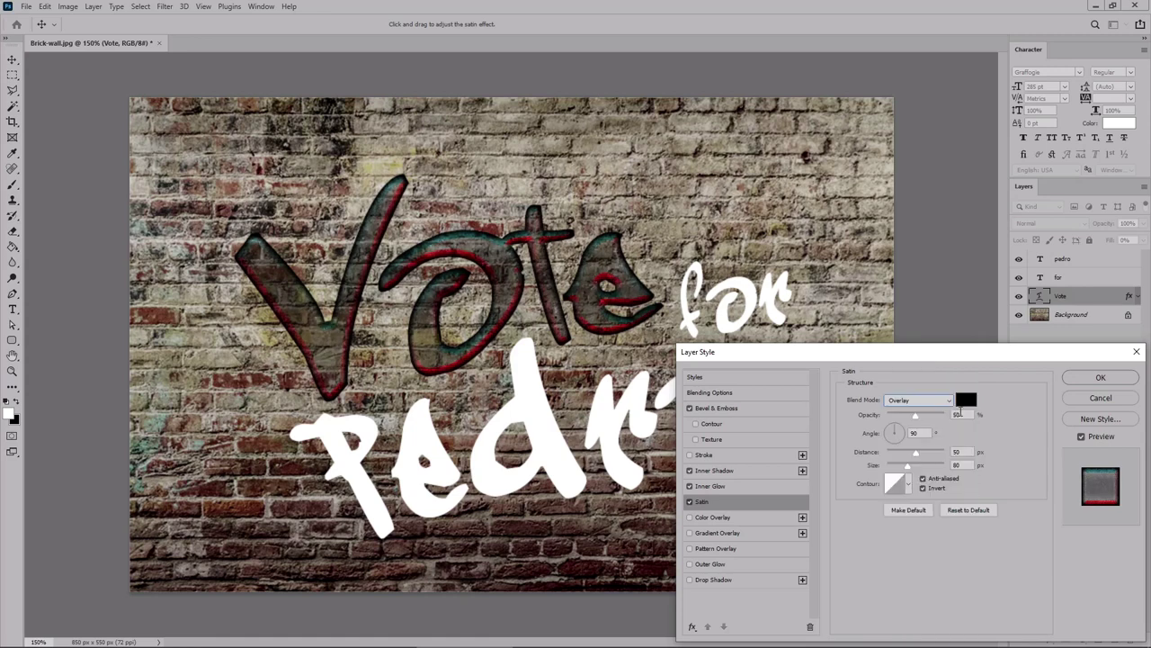
left_click(966, 400)
left_click(1045, 333)
type("100")
key("Tab")
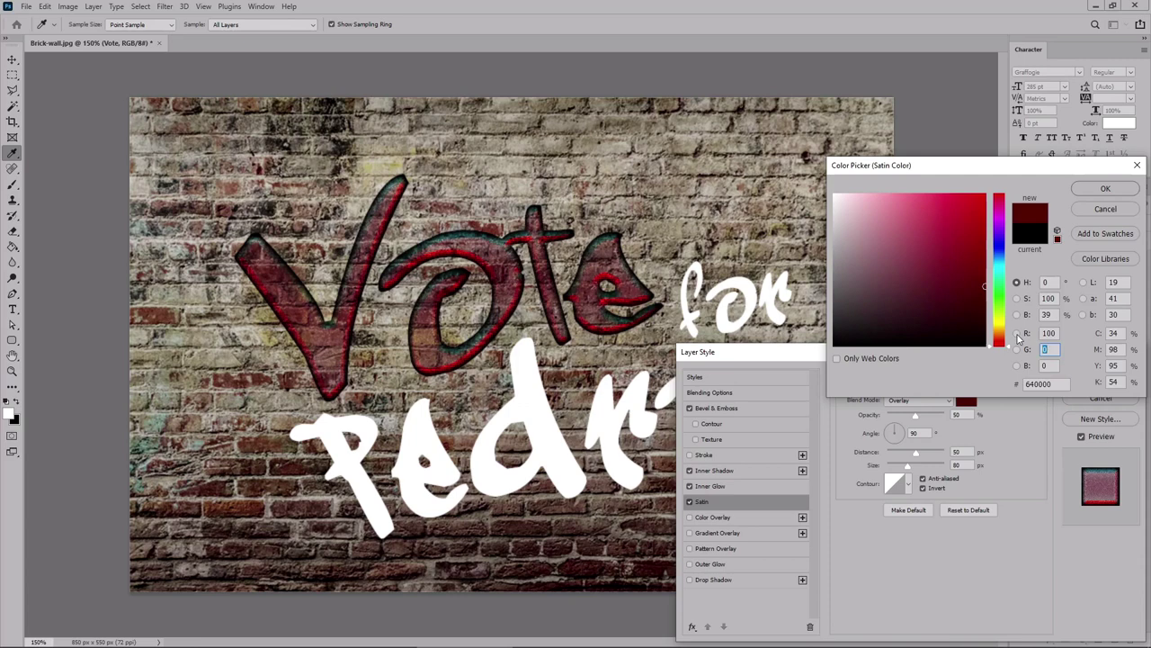
type("236")
key("Tab")
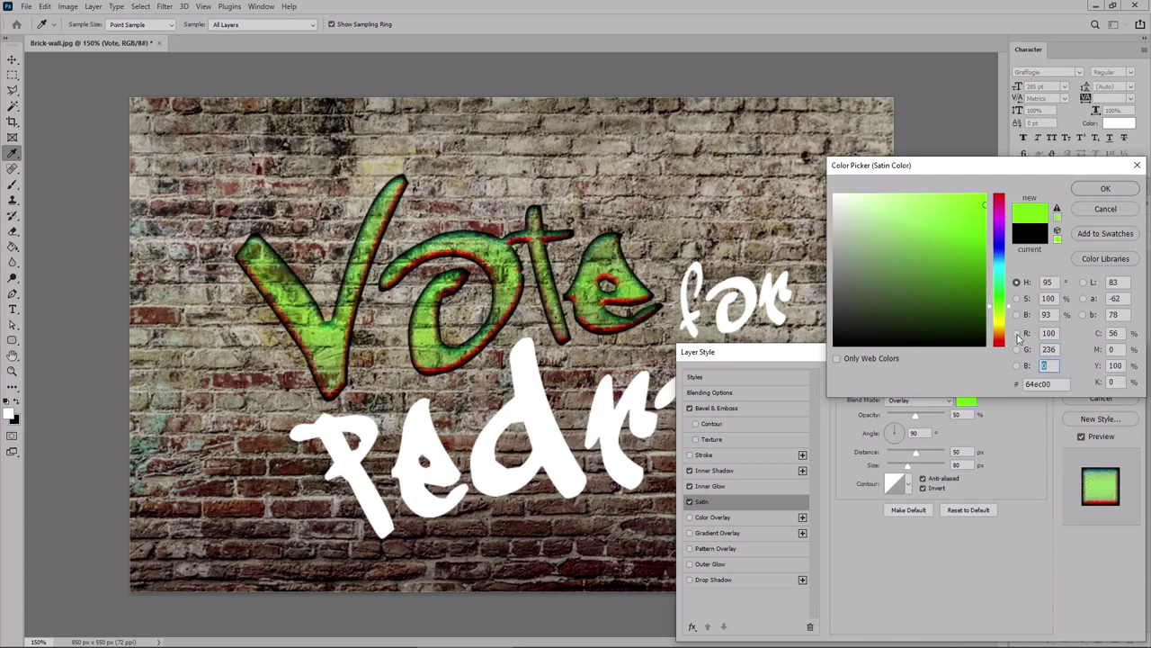
type("135")
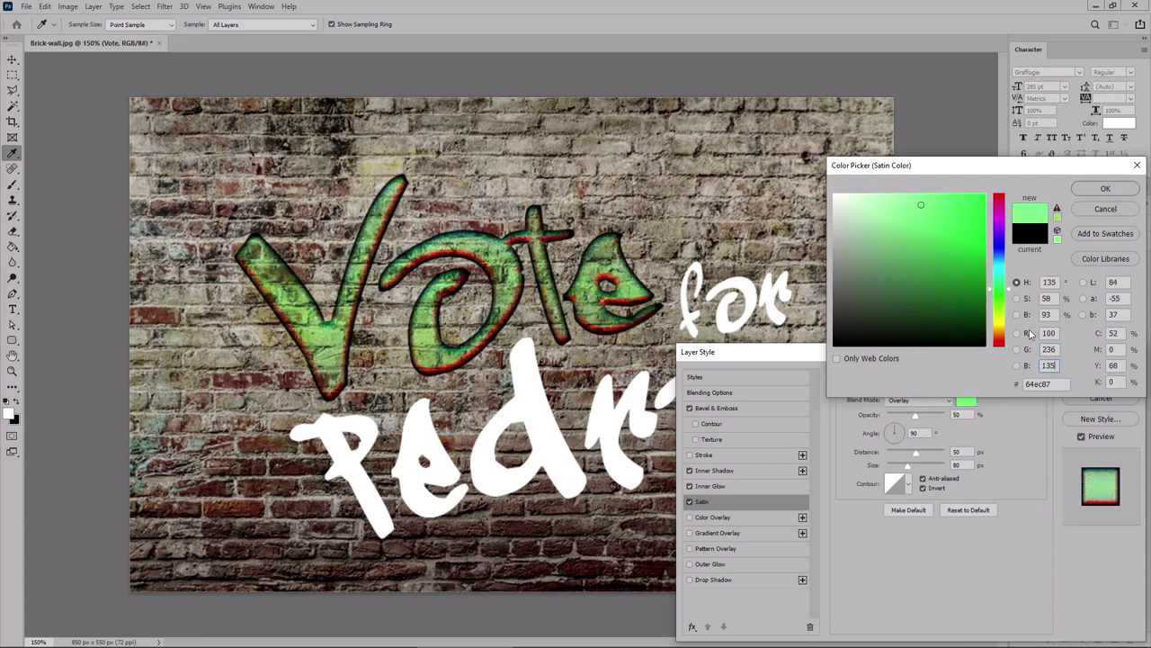
left_click(1104, 190)
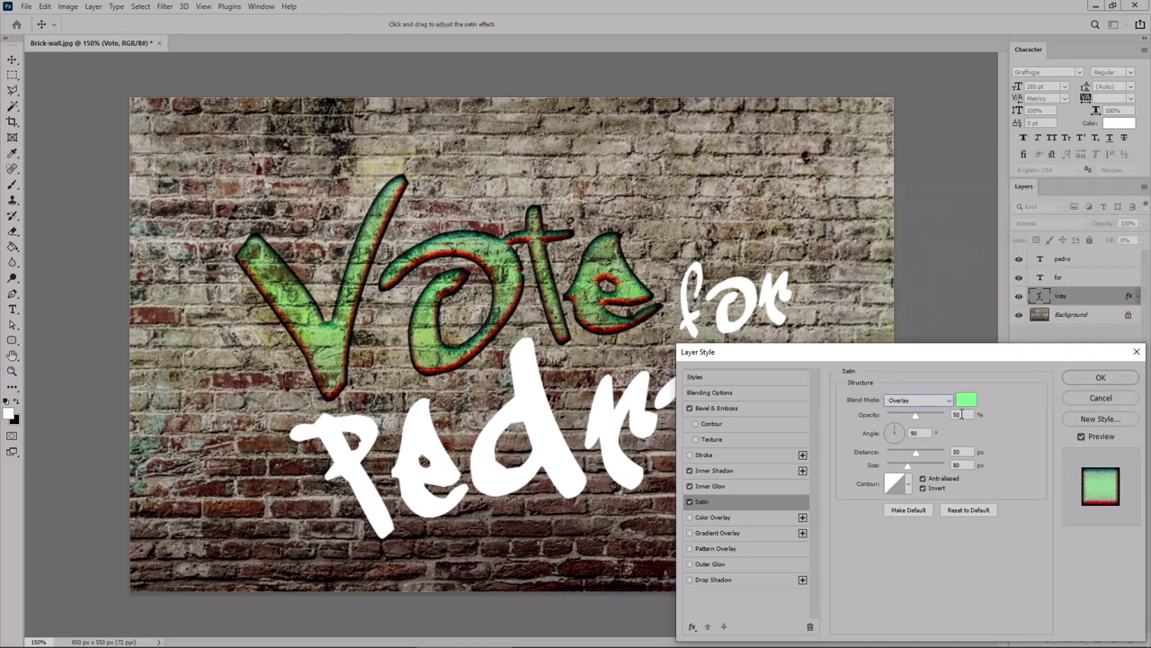
- Give the satin distance 19, size 24 and a different contour, then enable Gradient Overlay
type("100")
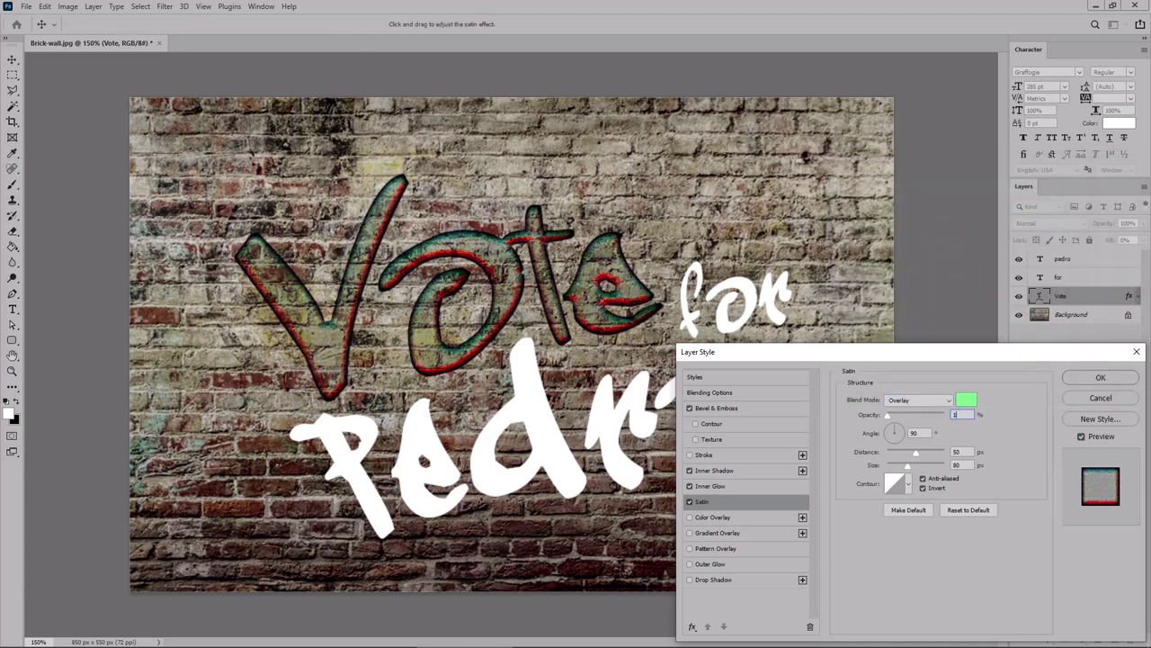
double_click(927, 434)
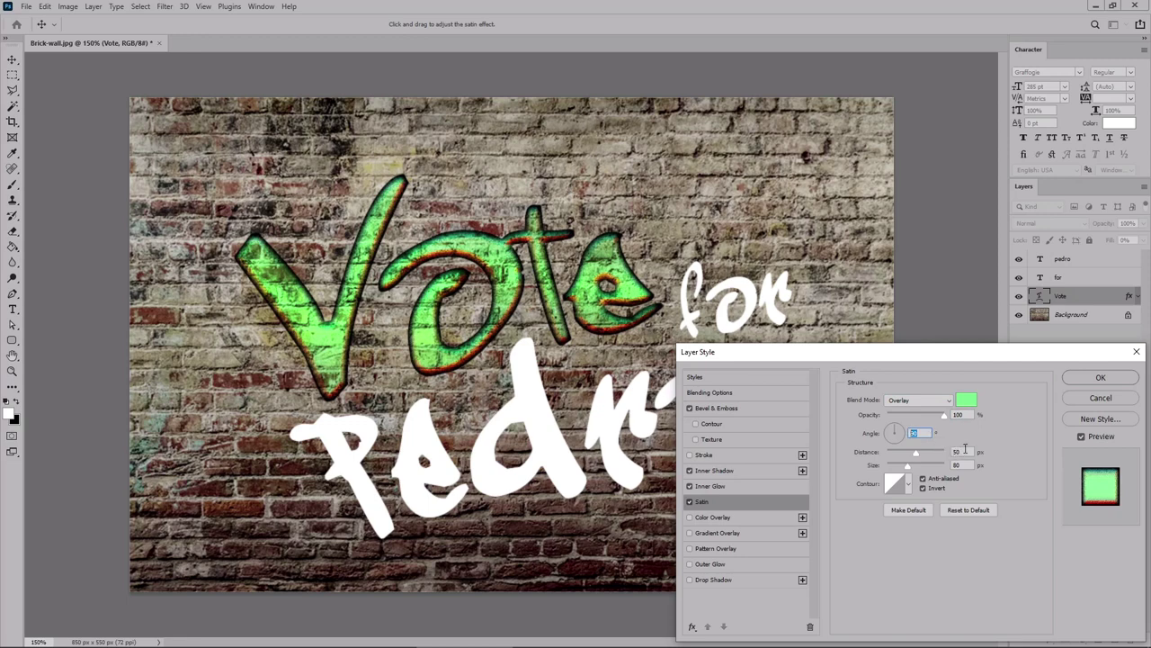
double_click(957, 452)
type("19")
key("Tab")
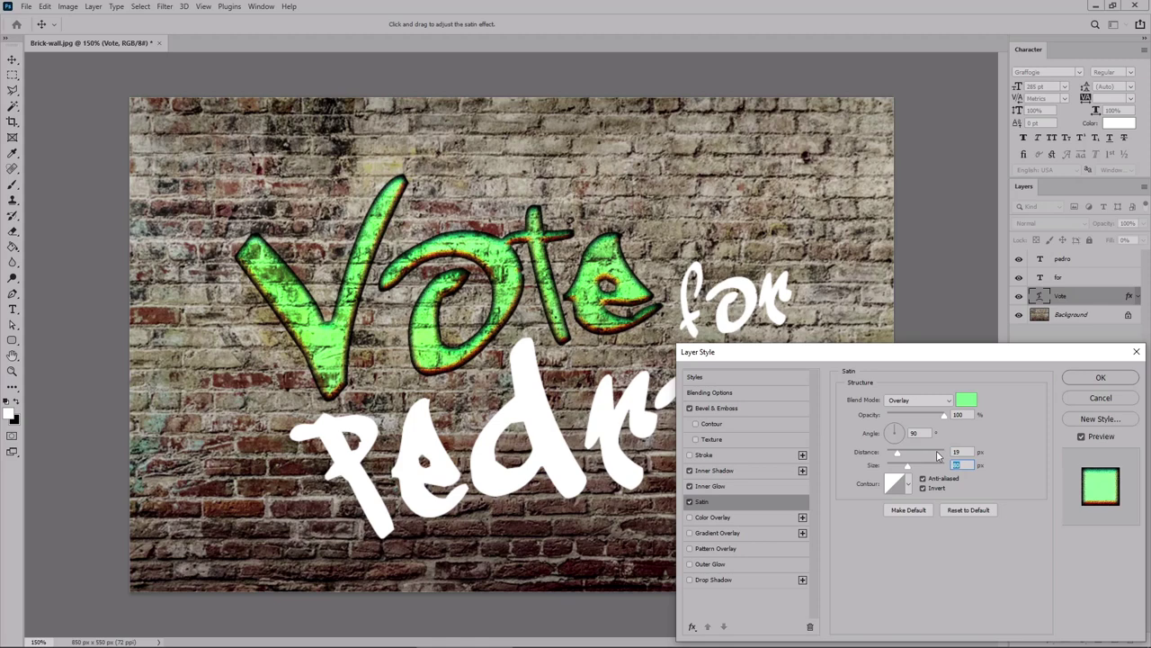
type("24")
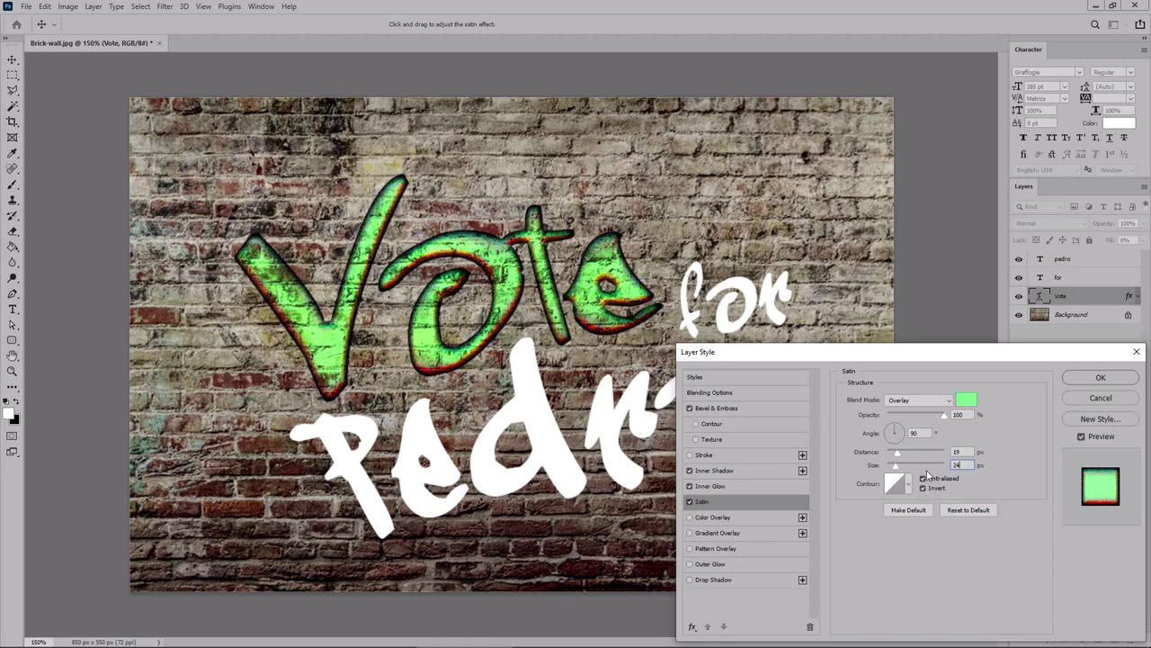
left_click(910, 485)
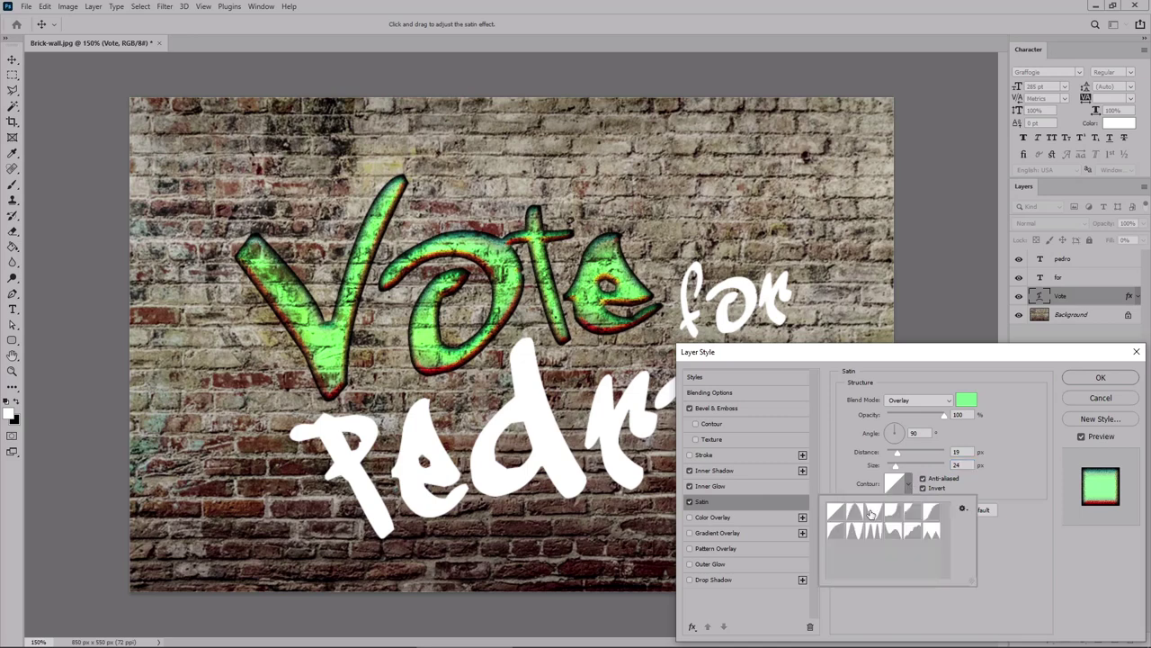
left_click(839, 535)
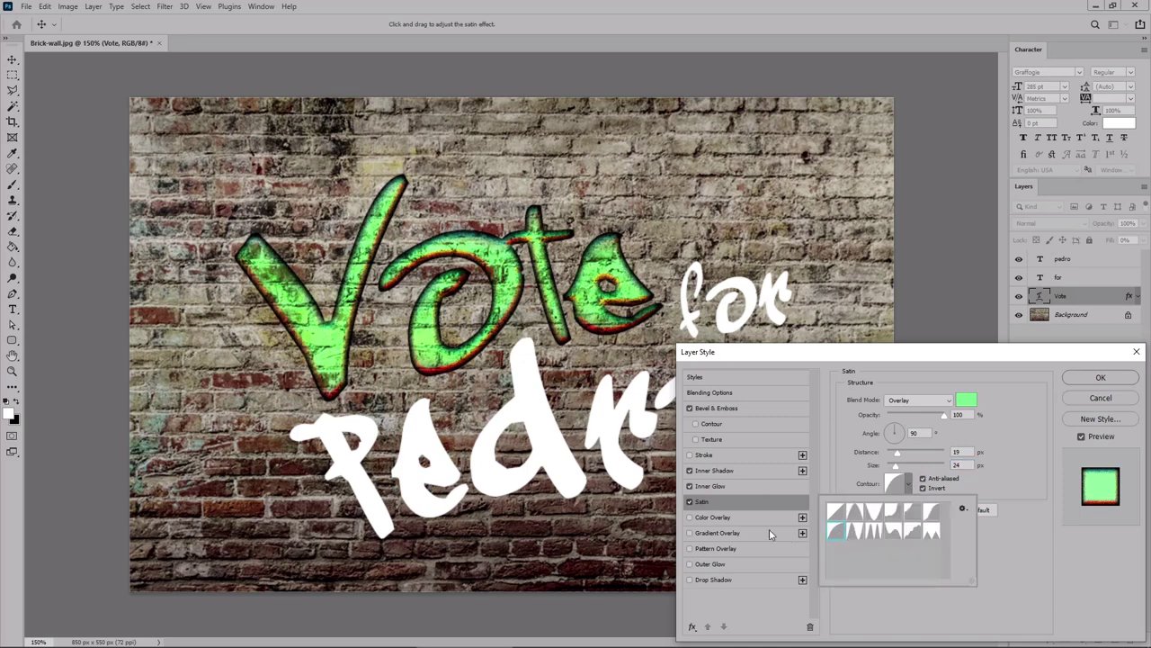
left_click(719, 533)
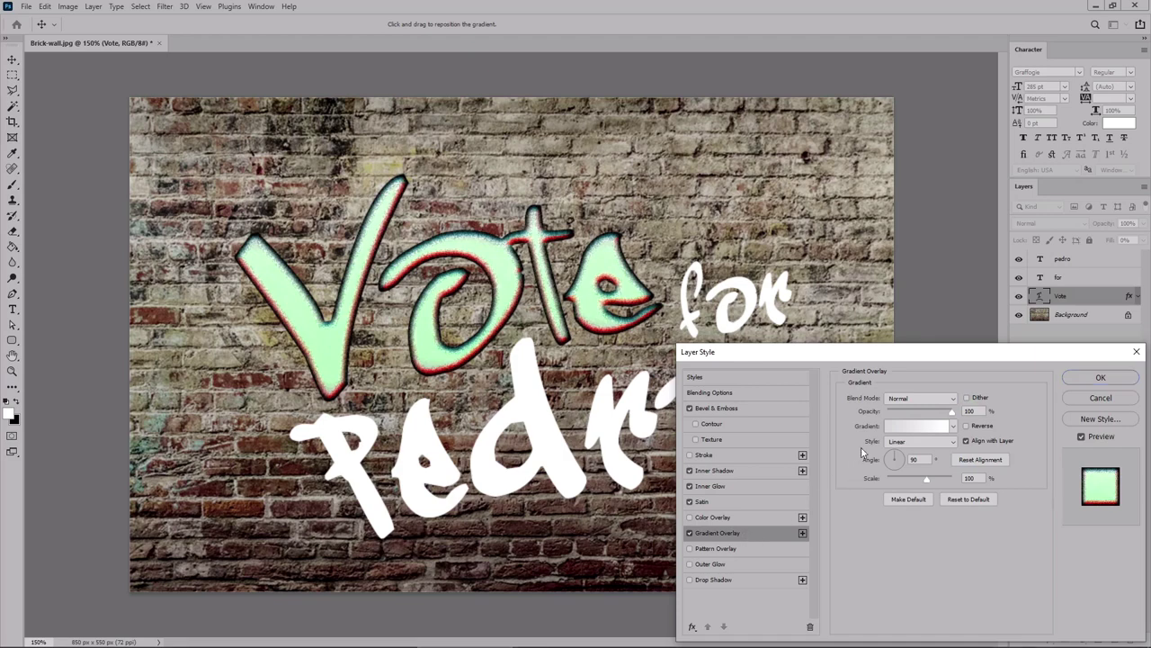
- Set the gradient overlay to Linear Burn with dither, 6% opacity and scale 60
left_click(911, 399)
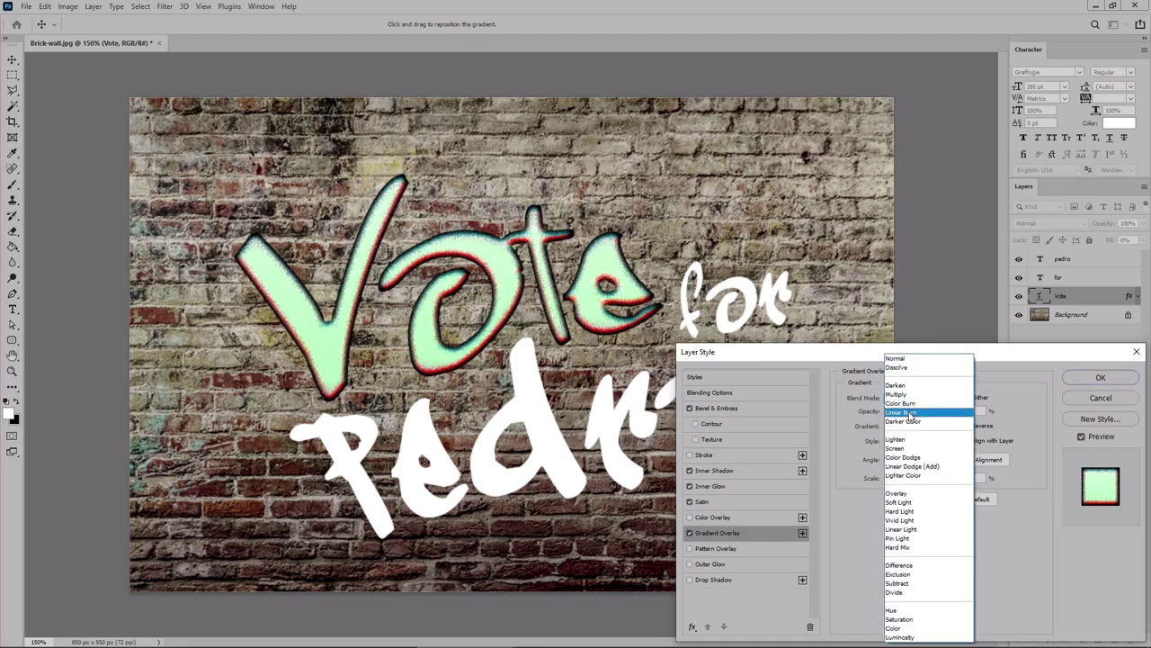
left_click(912, 413)
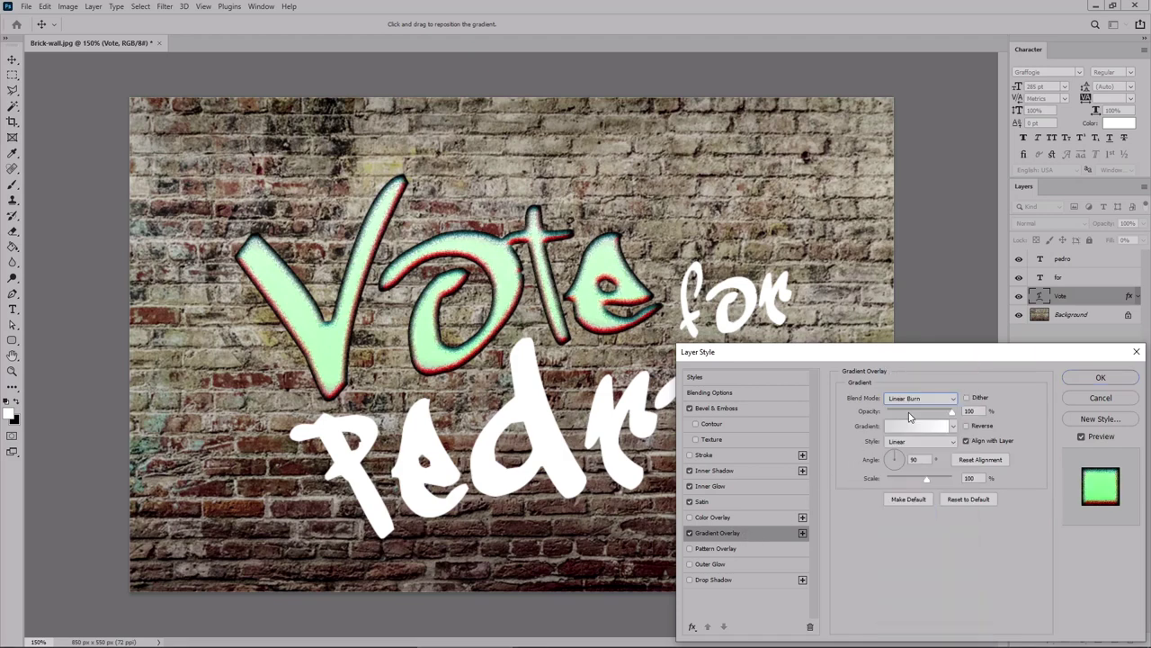
left_click(967, 398)
left_click(972, 411)
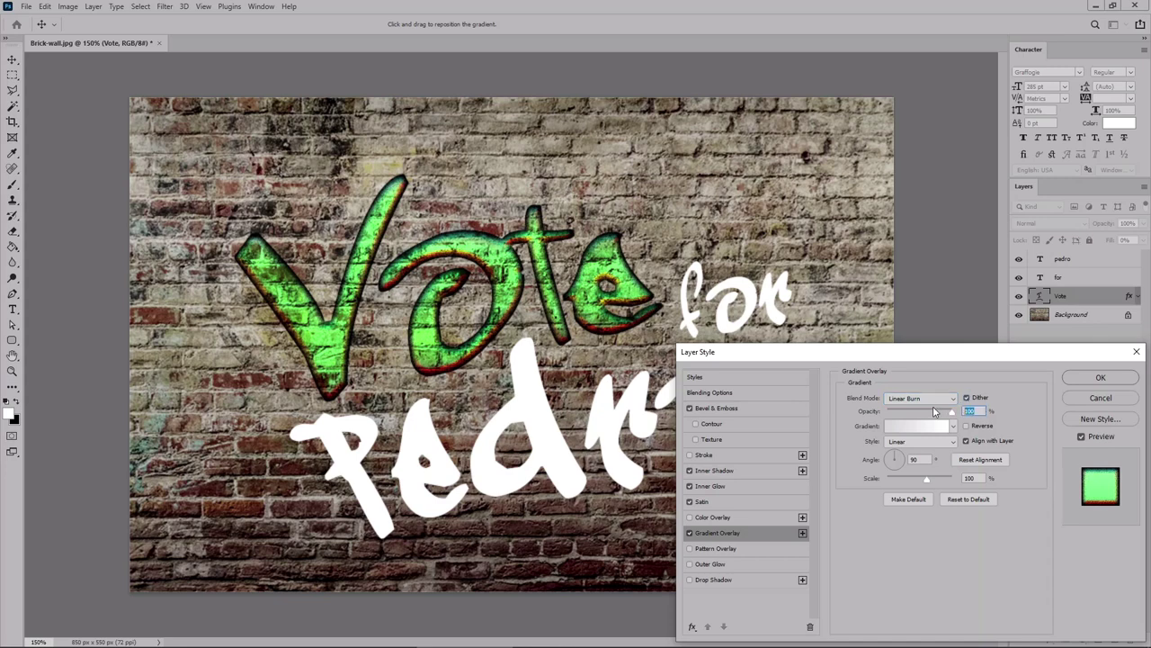
type("6")
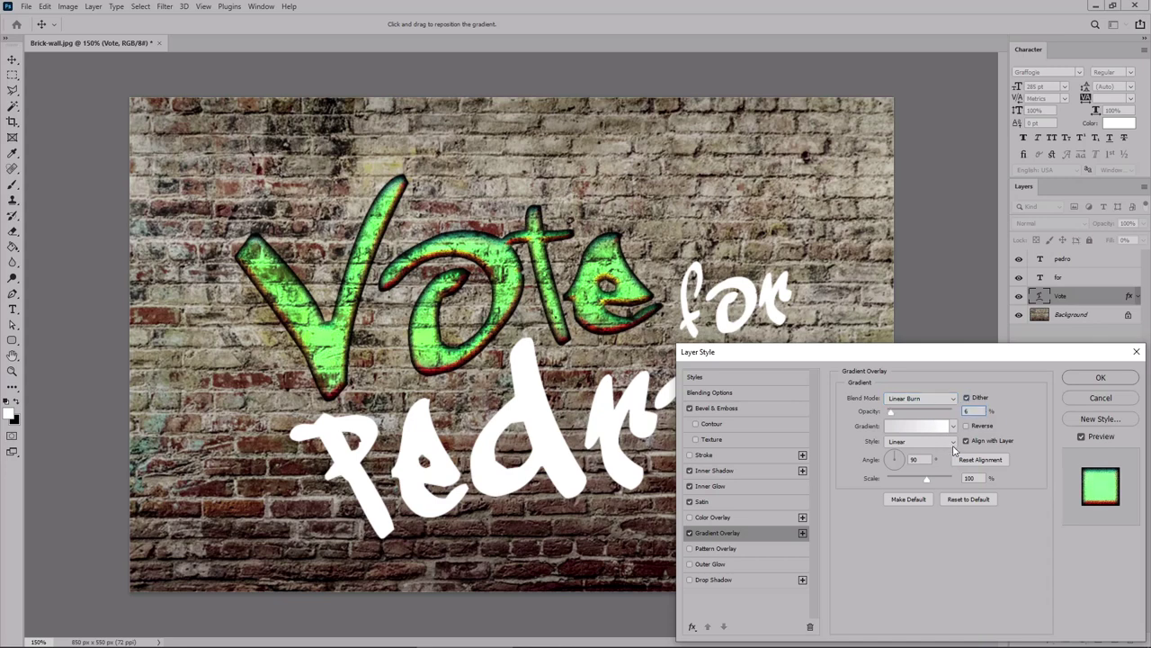
left_click(924, 461)
key("Tab")
type("60")
- Edit the overlay gradient to fade from a transparent left end to black on the right
left_click(911, 429)
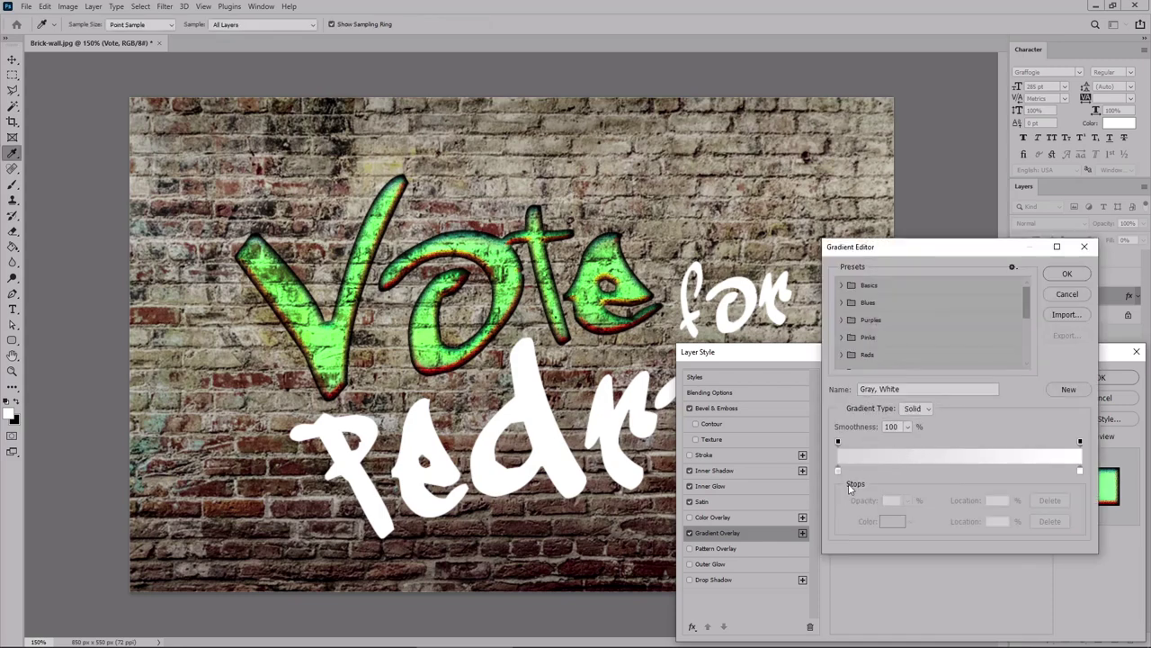
double_click(839, 473)
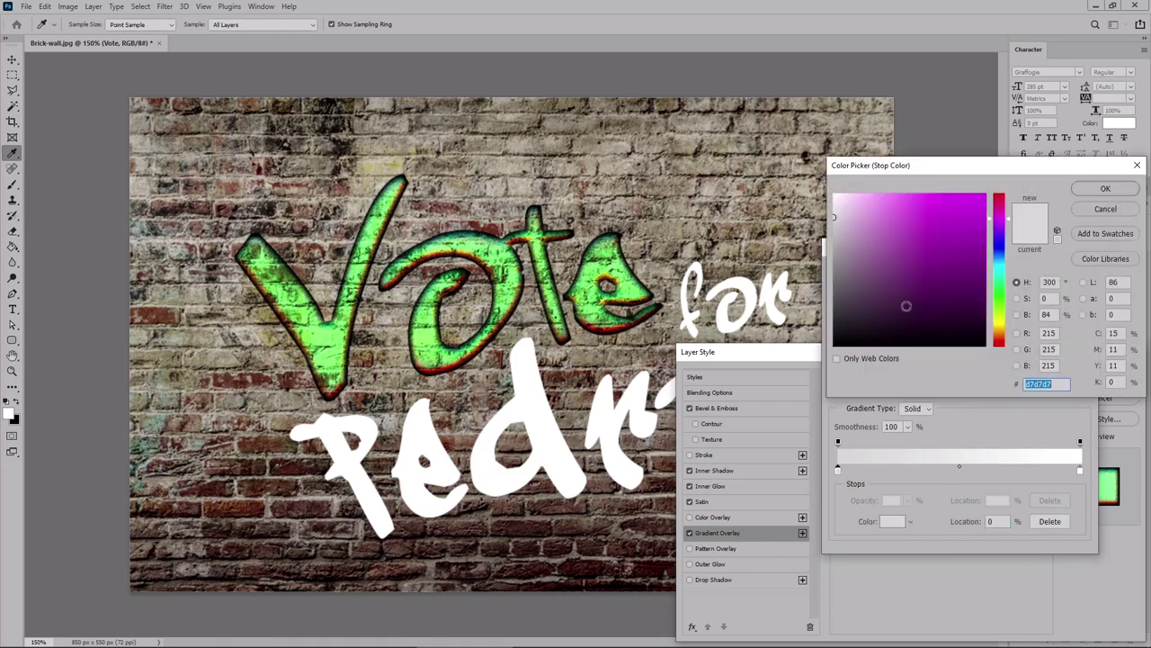
left_click(838, 339)
left_click(836, 351)
left_click(1105, 188)
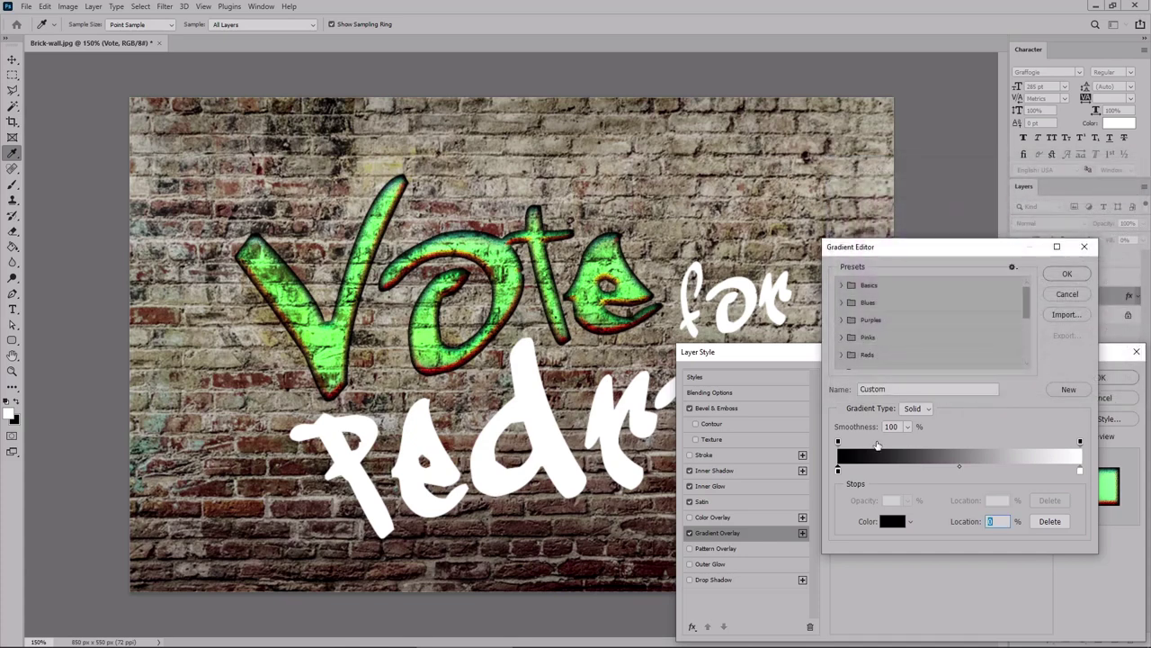
left_click(838, 442)
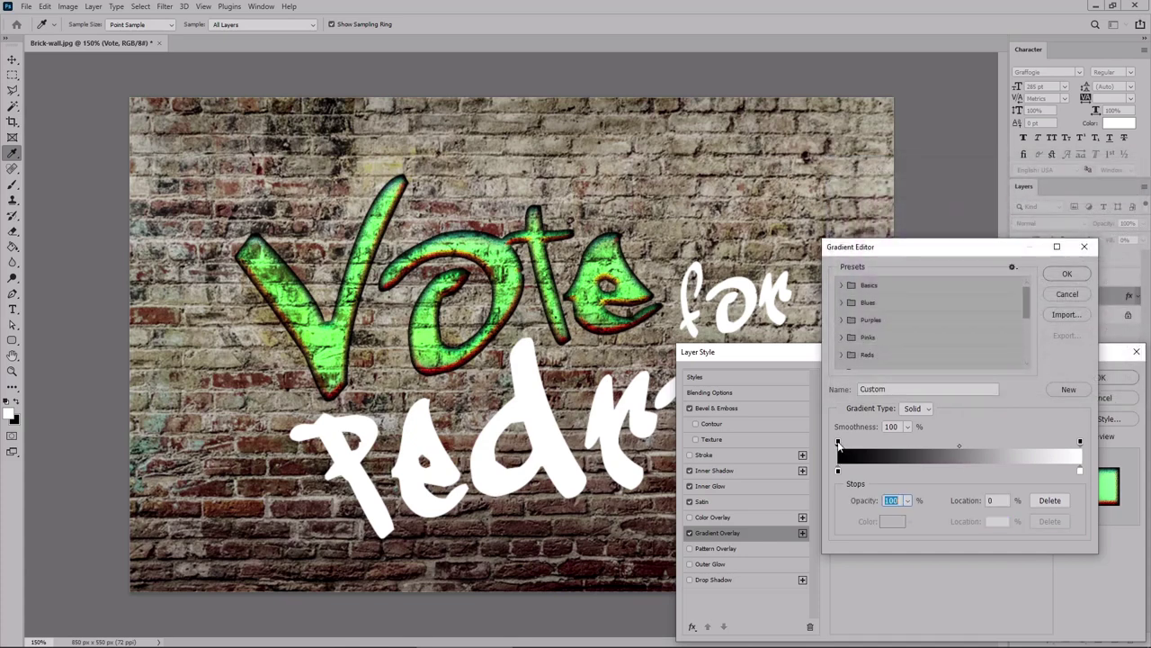
left_click(908, 500)
left_click_drag(907, 515, 843, 515)
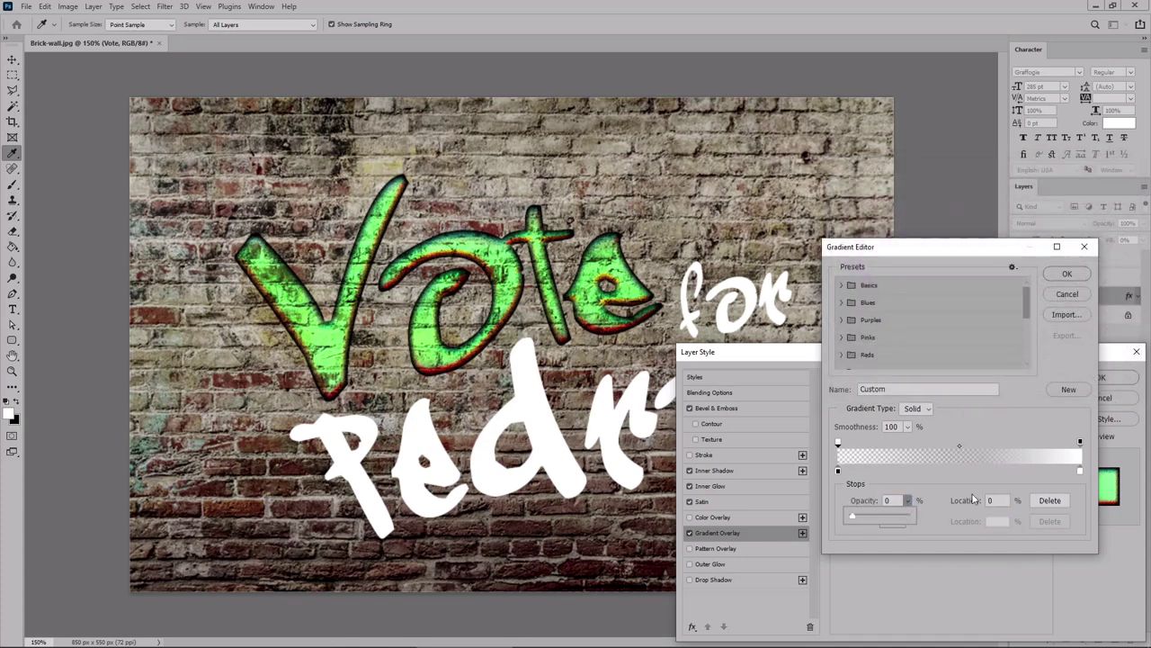
left_click(1080, 470)
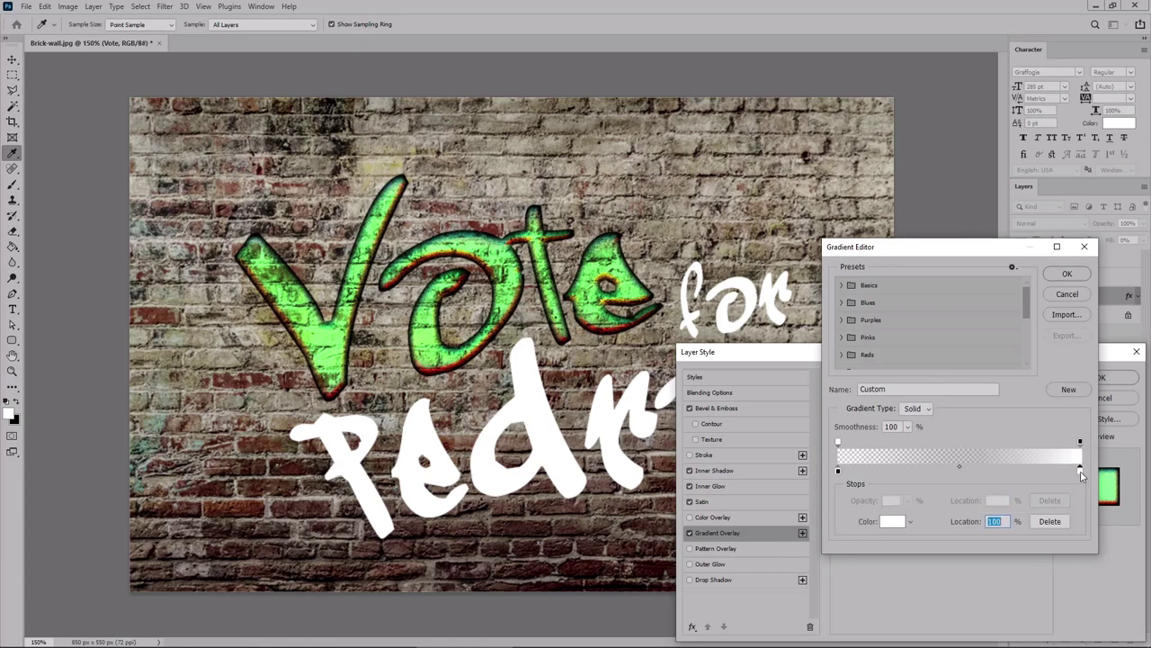
double_click(1081, 472)
left_click_drag(875, 324, 827, 352)
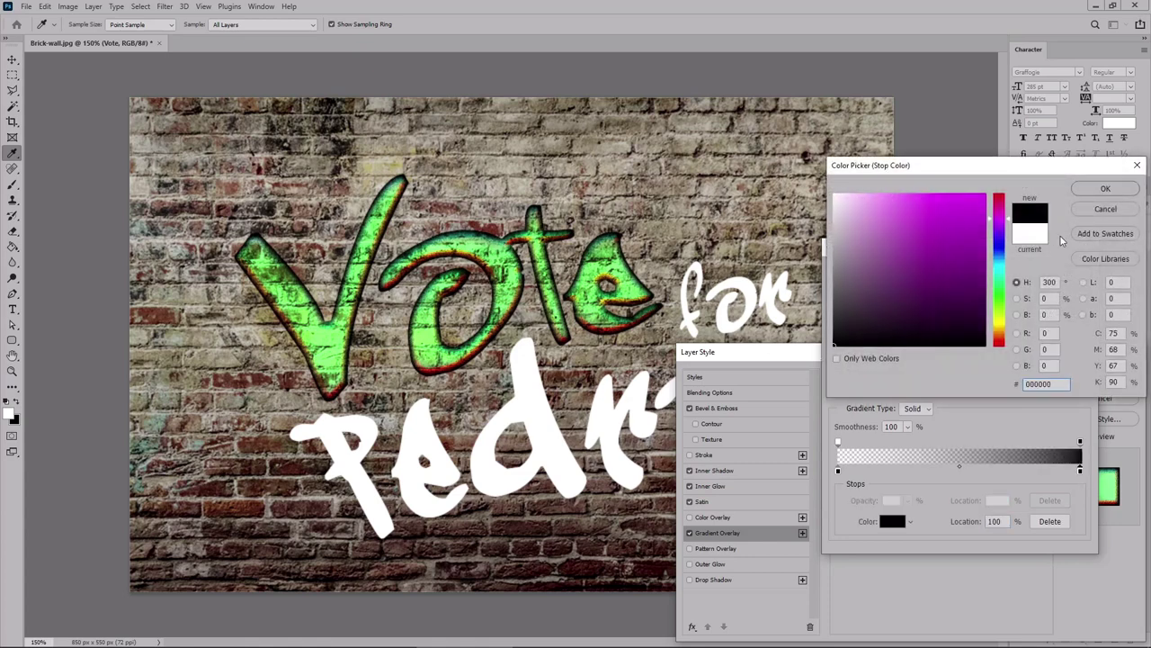
left_click(1123, 192)
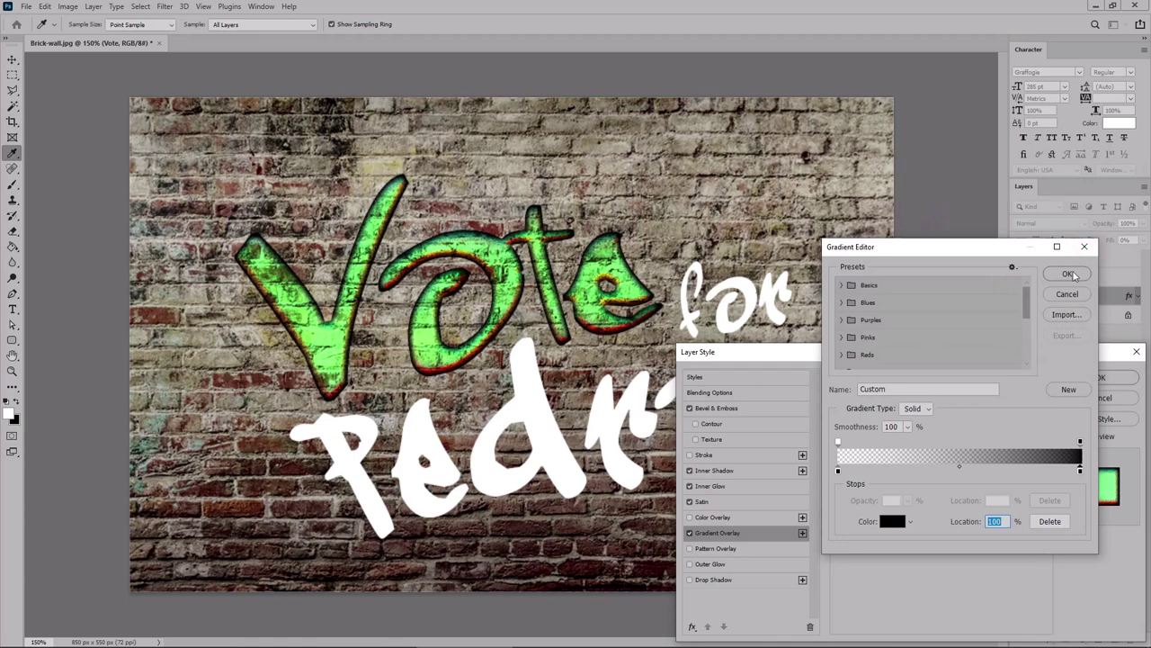
left_click(1070, 274)
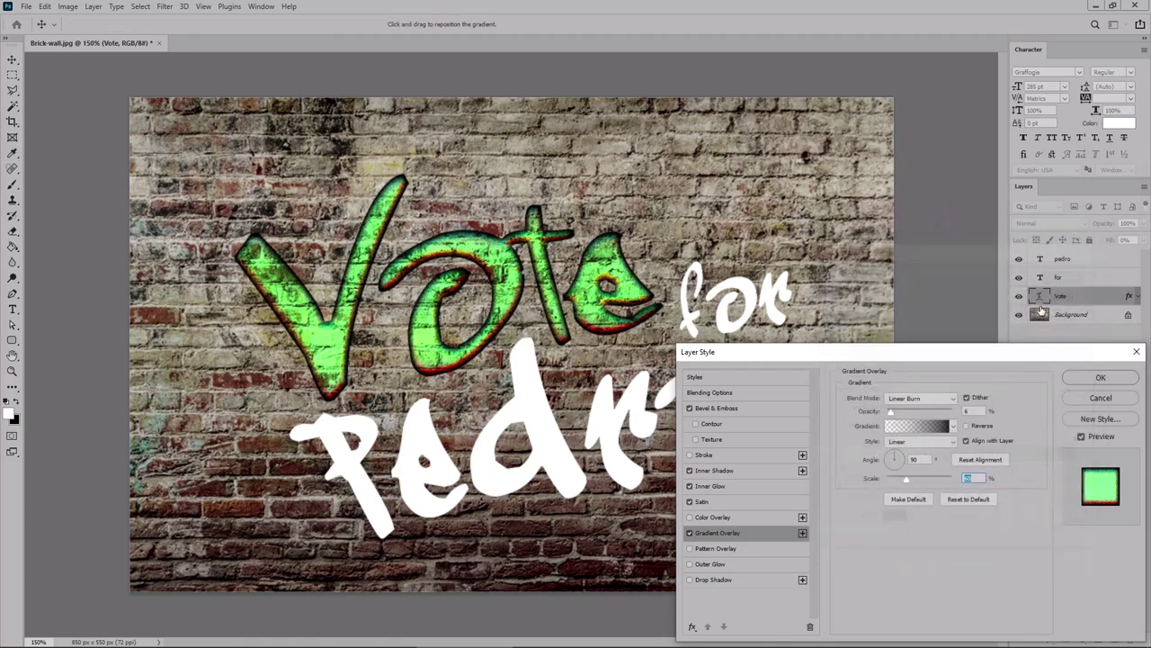
- Enable a black (000000) Linear Burn outer glow at 29% opacity
left_click(728, 563)
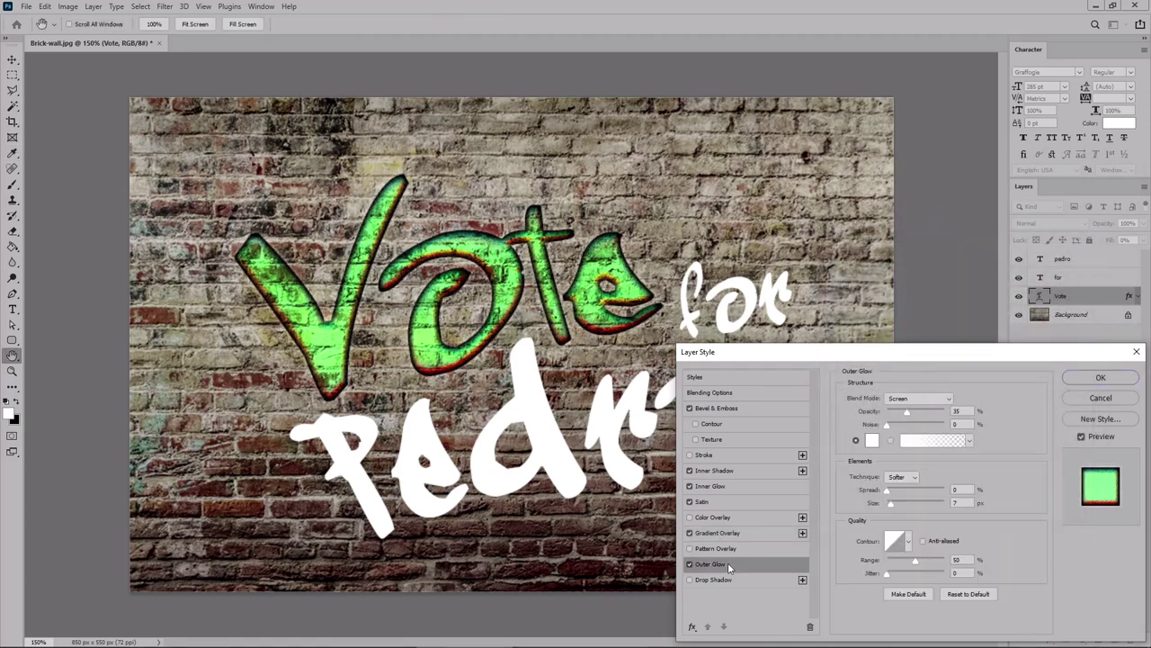
left_click(918, 399)
left_click(924, 412)
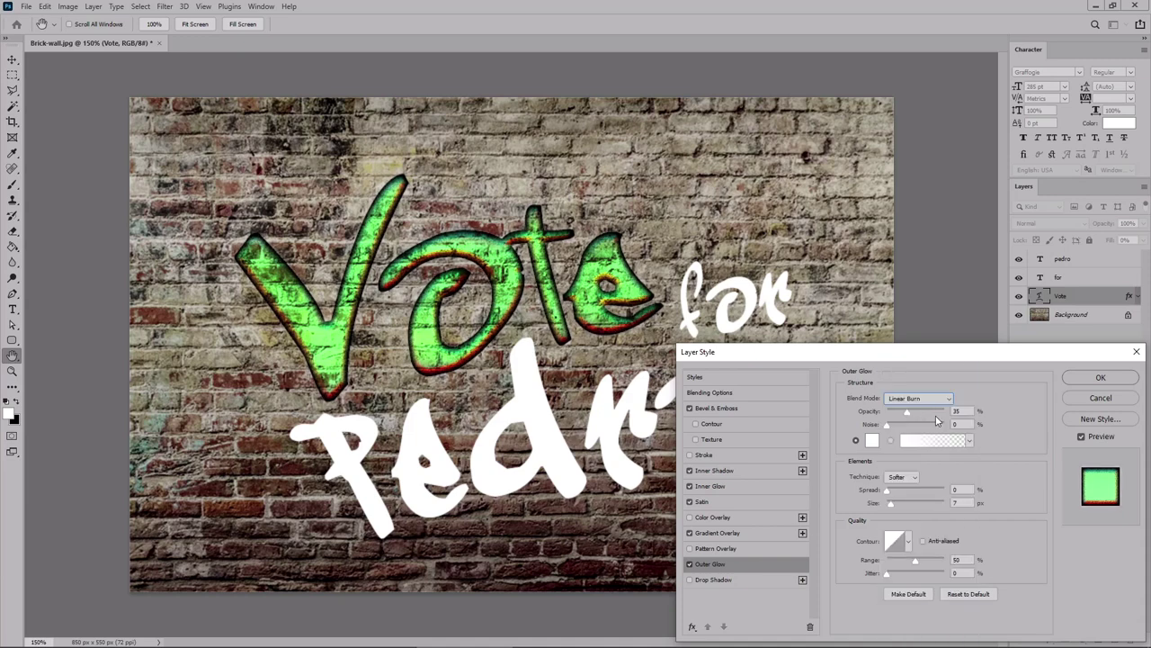
left_click(872, 442)
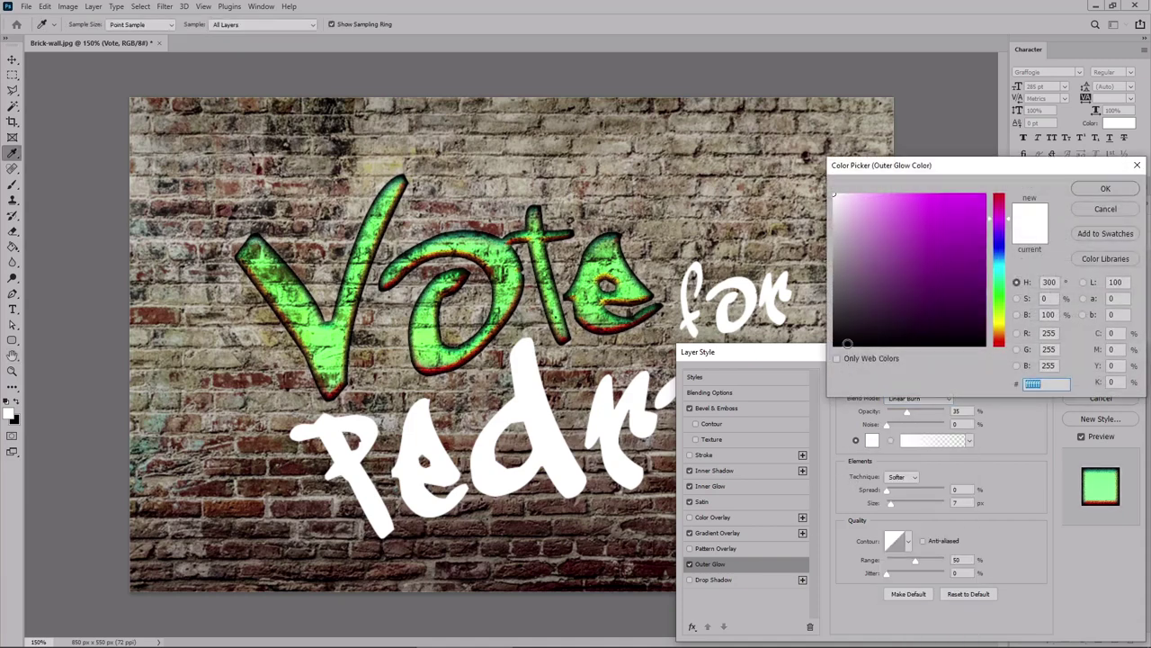
type("000000")
left_click(1105, 188)
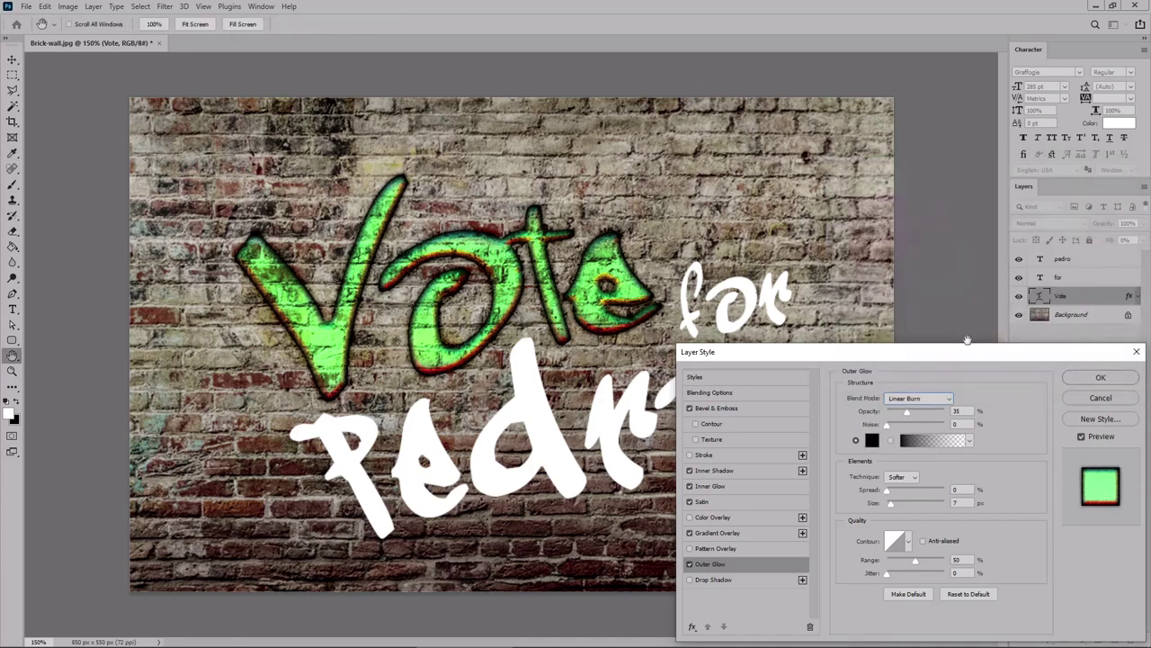
left_click(960, 411)
type("29")
left_click(961, 424)
- Make the glow Precise, spread 50, size 3, anti-aliased, range 100, jitter 53; enable Drop Shadow
left_click(915, 481)
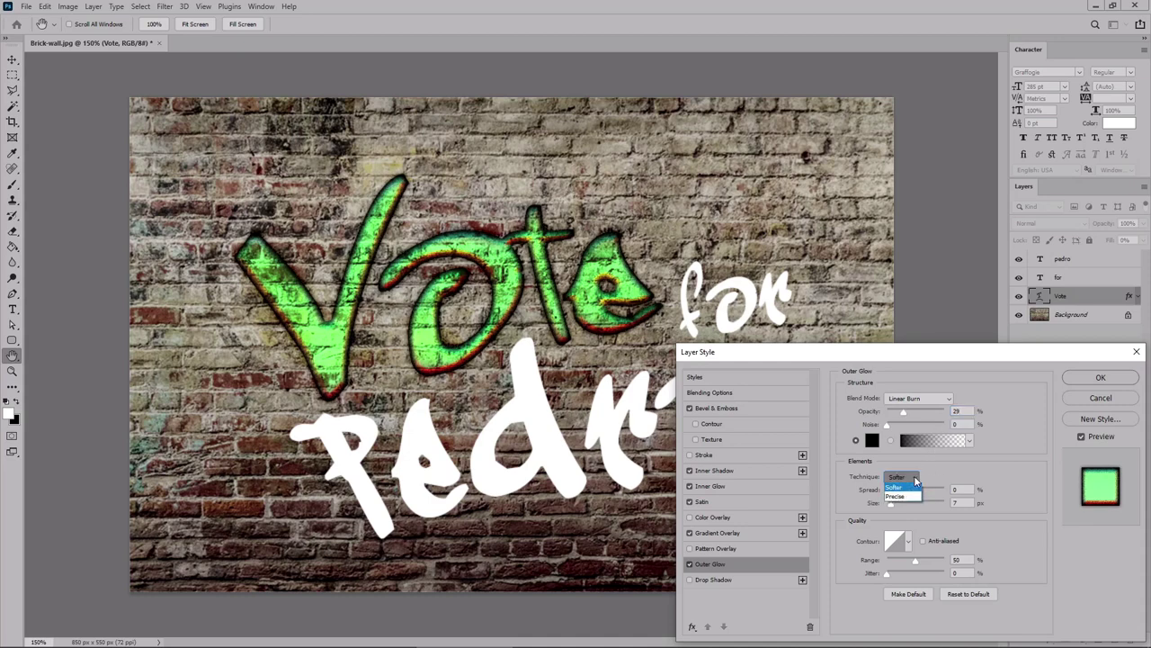
left_click(904, 490)
left_click(963, 490)
type("50")
key("Tab")
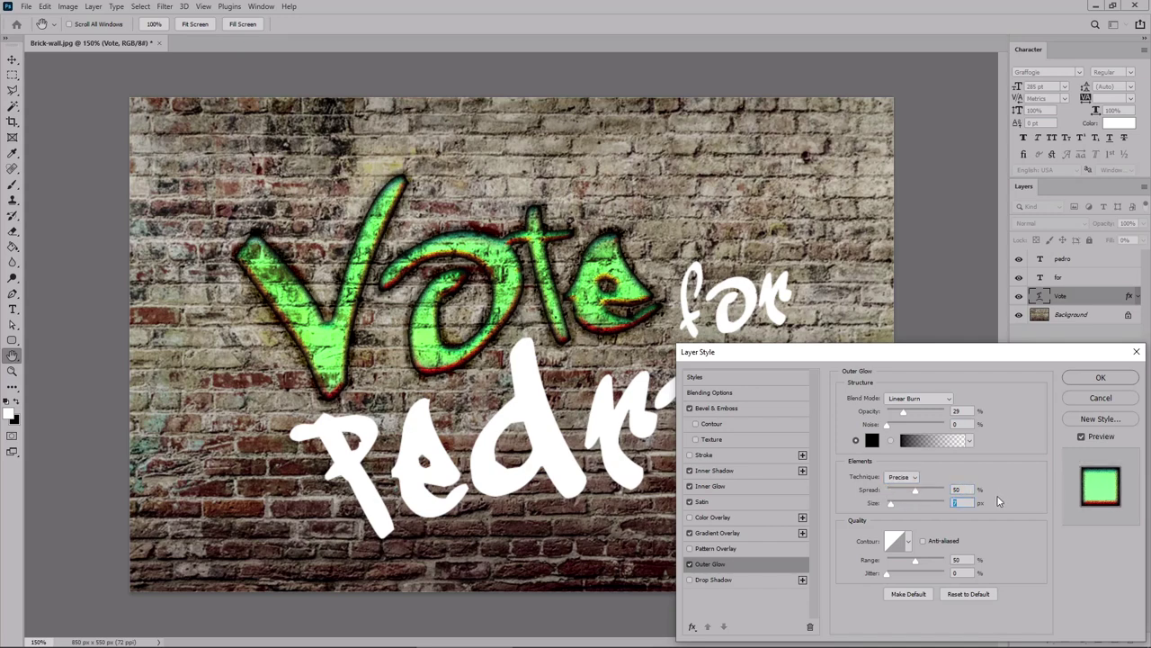
type("3")
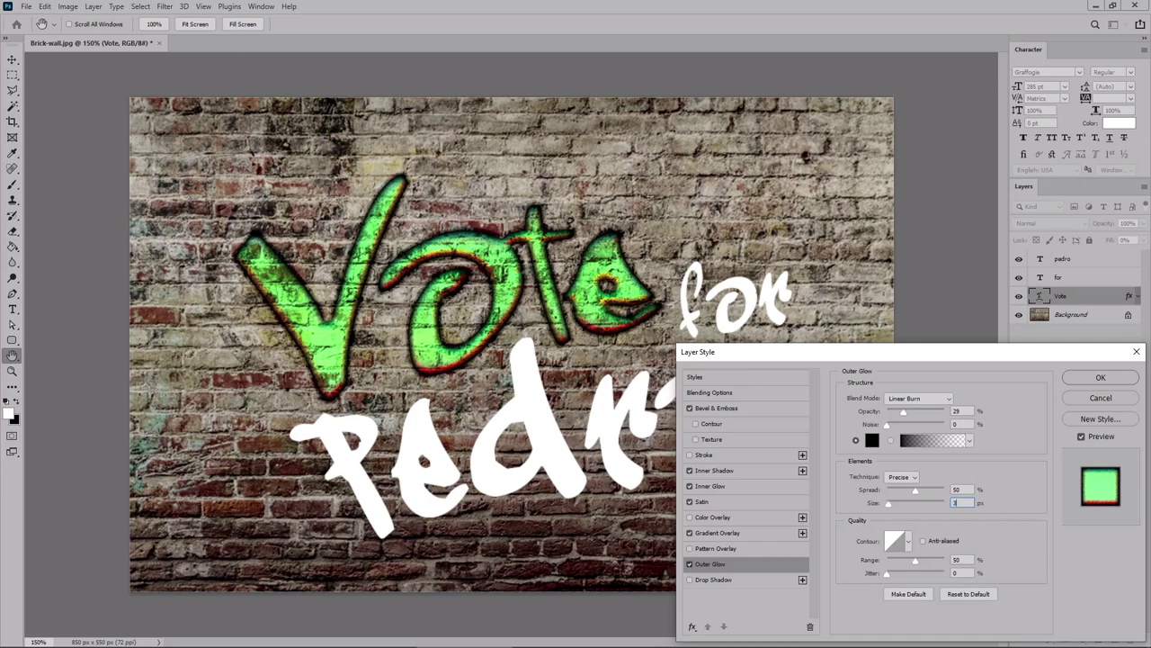
left_click(924, 541)
key("shift+Up")
key("shift+Up")
key("shift+Up")
key("shift+Up")
key("shift+Up")
left_click(963, 572)
type("53")
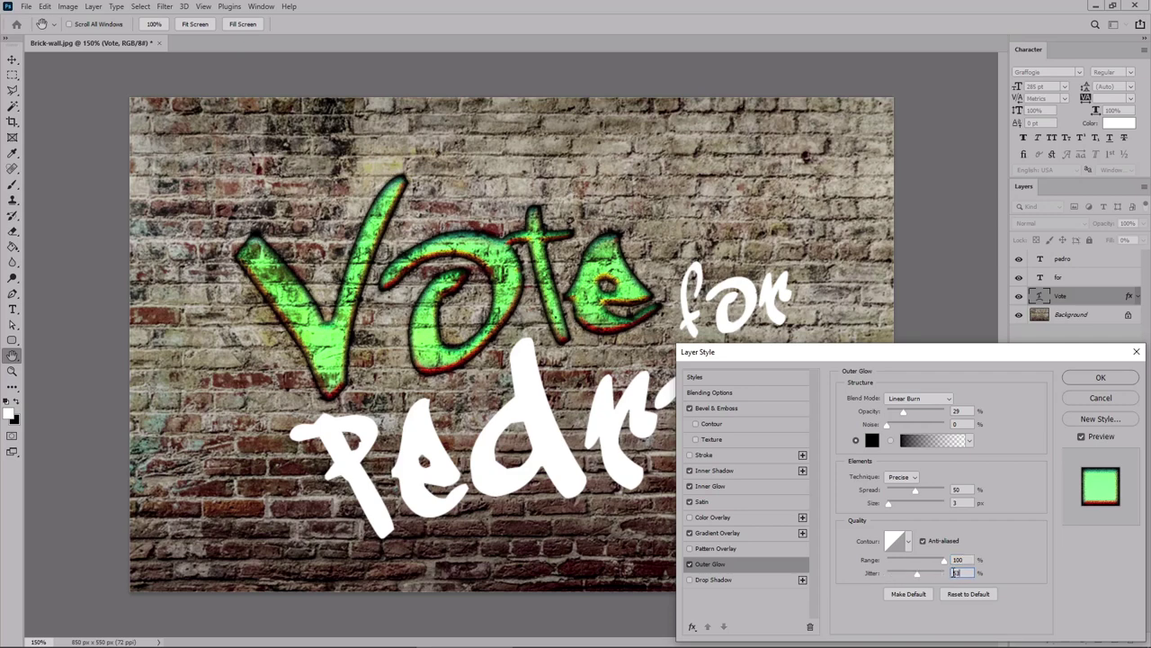
left_click(737, 580)
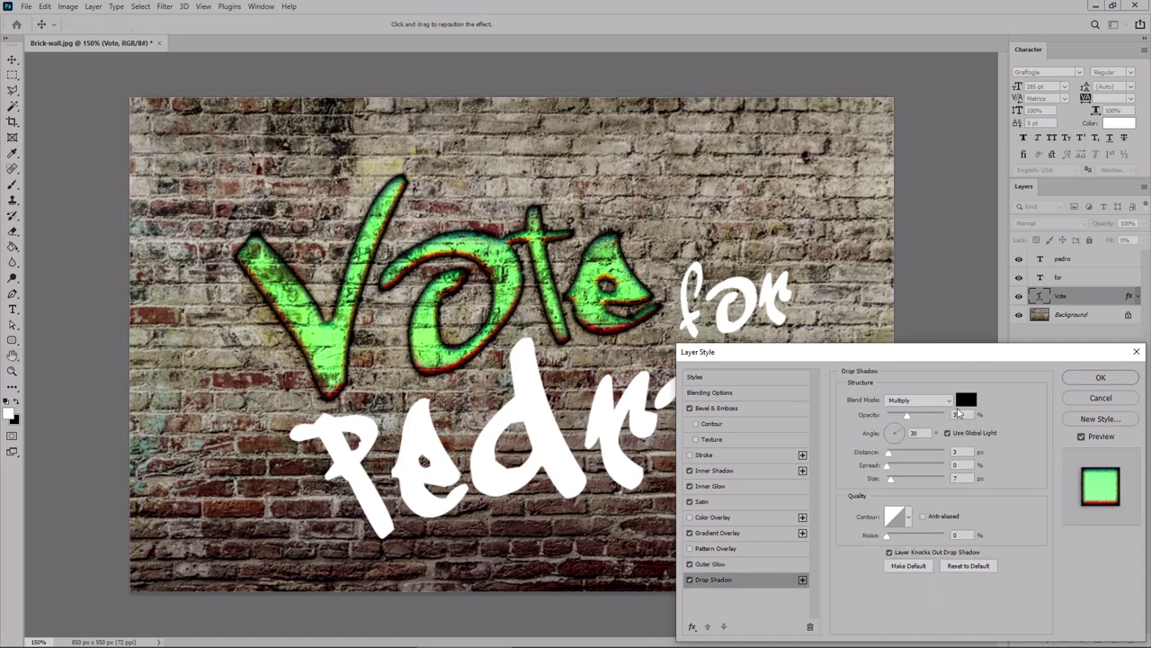
- Keep the drop shadow black and set it to Normal blend at 95% opacity
left_click(965, 399)
key("Return")
left_click(936, 399)
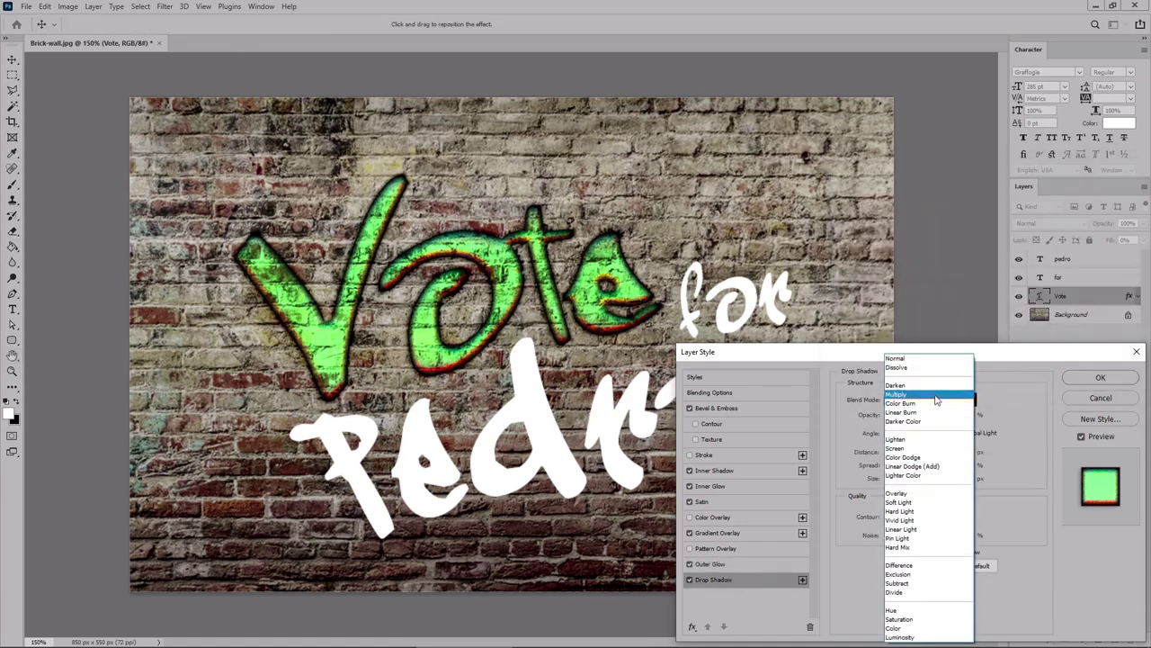
left_click(917, 358)
left_click(961, 415)
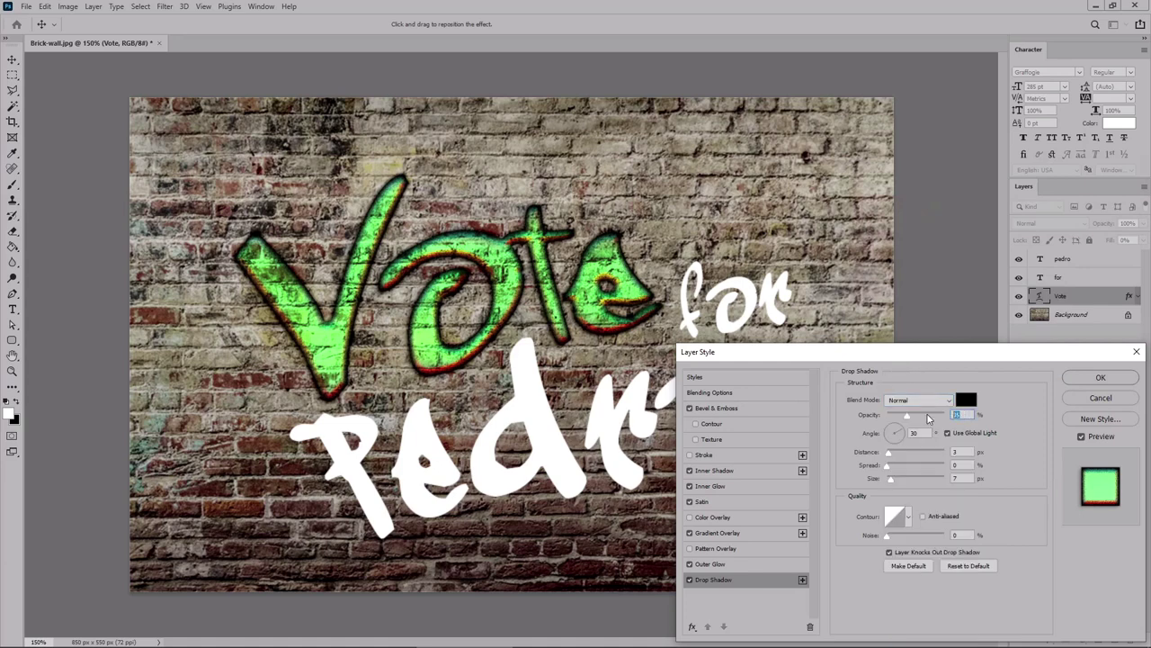
type("95")
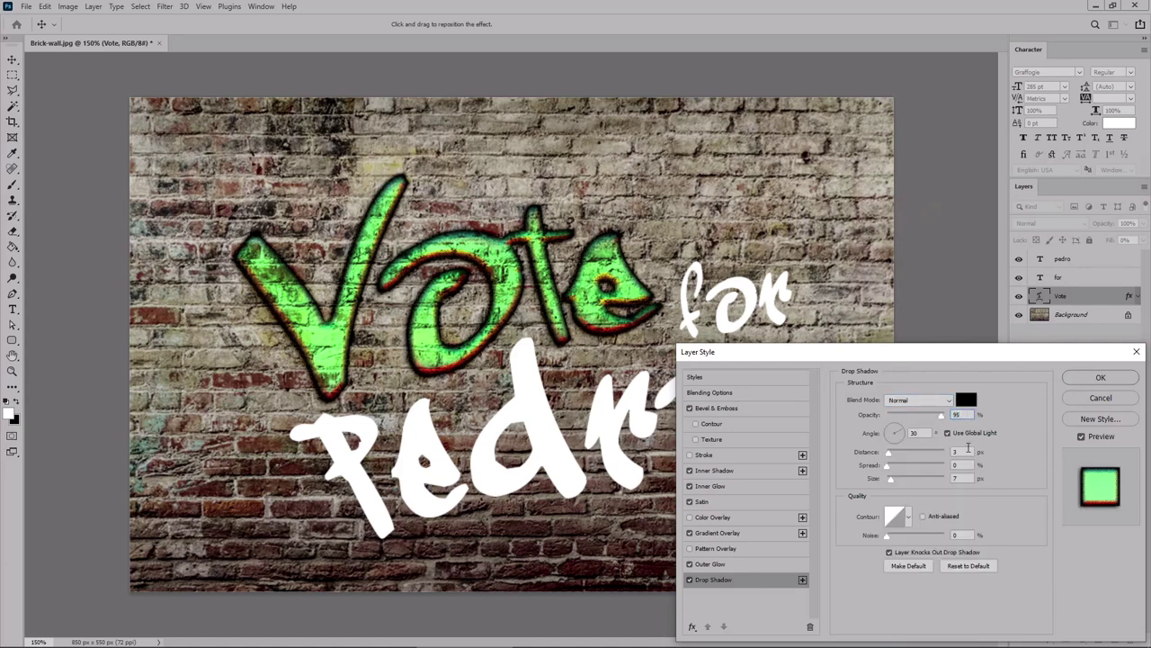
- Give the shadow its own 90° angle, distance 5, spread 39, size 24, noise 10, anti-aliased
left_click(948, 436)
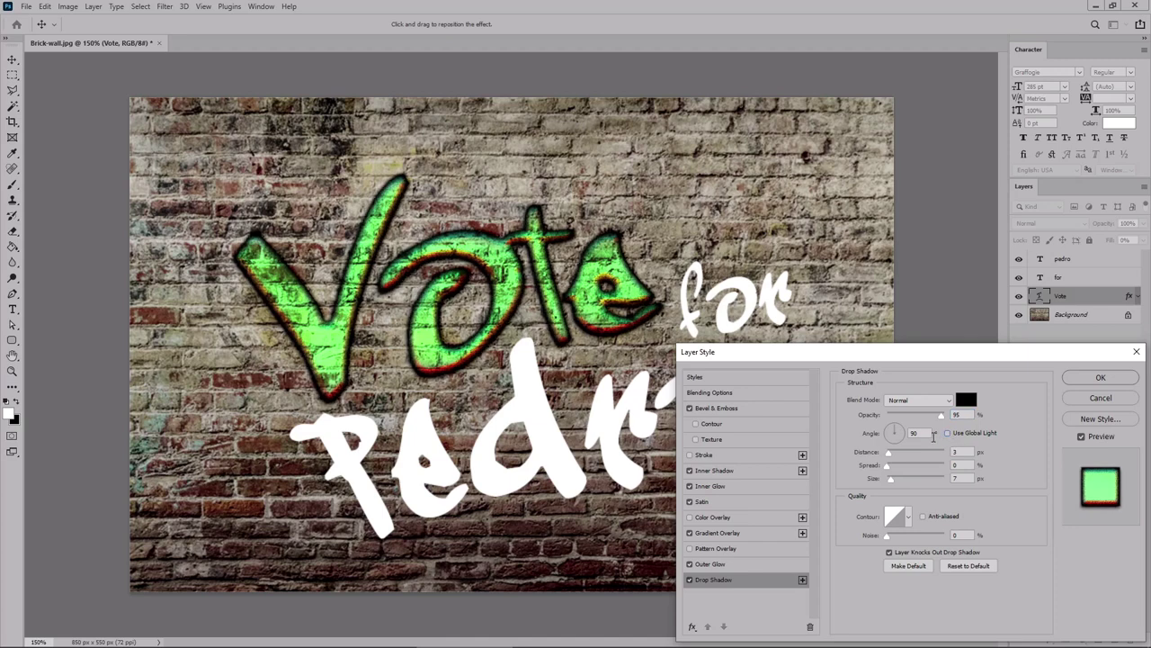
left_click(912, 433)
type("90")
key("Tab")
type("5")
key("Tab")
type("30")
key("Tab")
type("24")
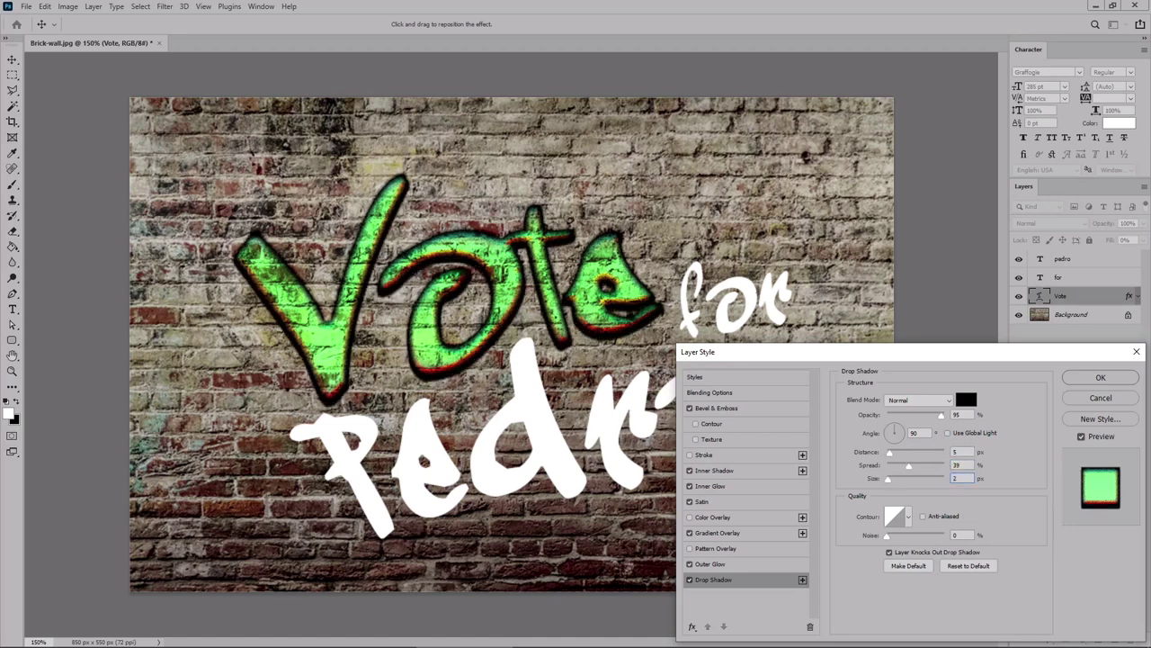
left_click(964, 535)
type("10")
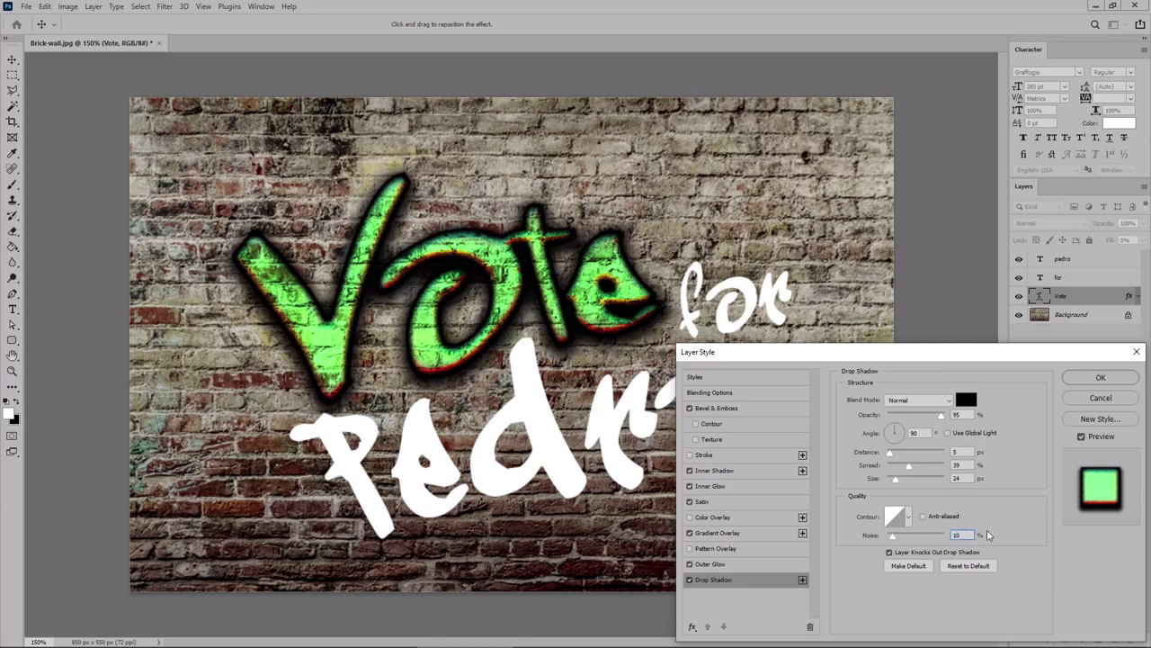
left_click(923, 516)
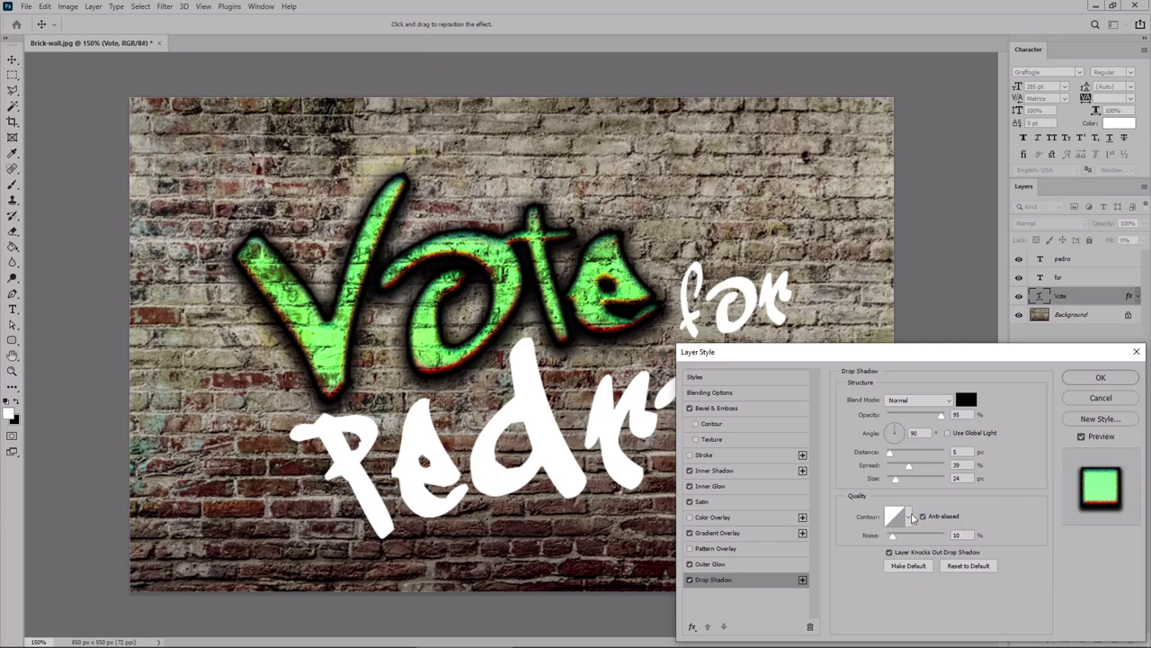
left_click(740, 395)
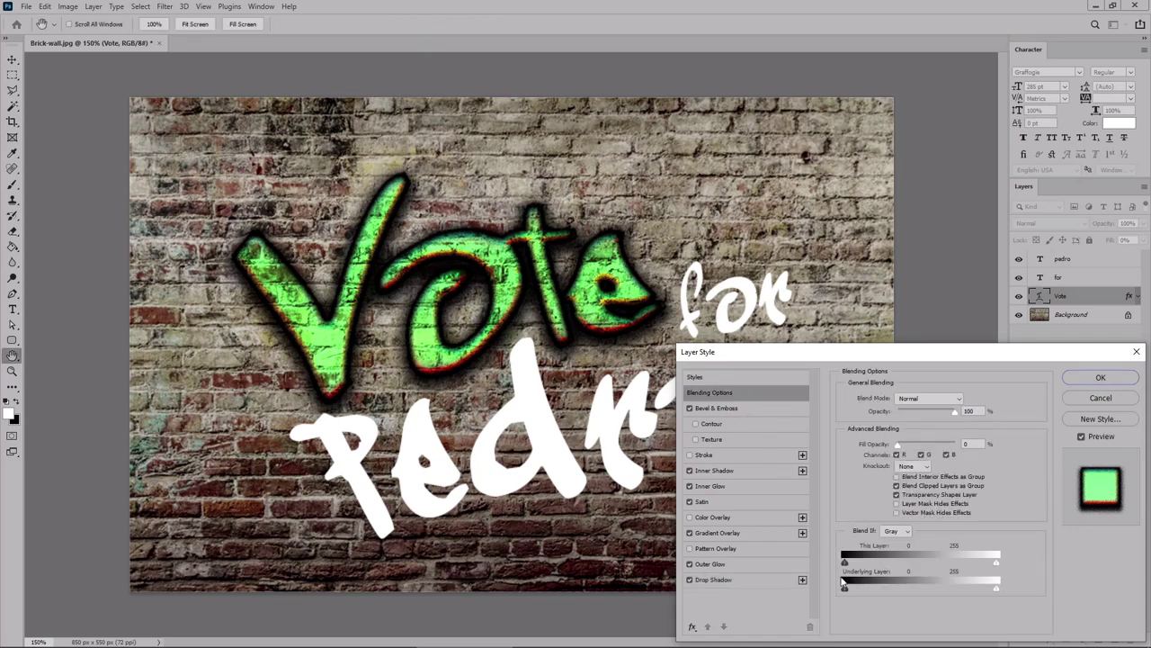
- Split the Gray Blend If underlying white slider to about 161/236 and apply the style
left_click(908, 530)
left_click(908, 531)
key("alt")
left_click_drag(997, 592, 940, 593)
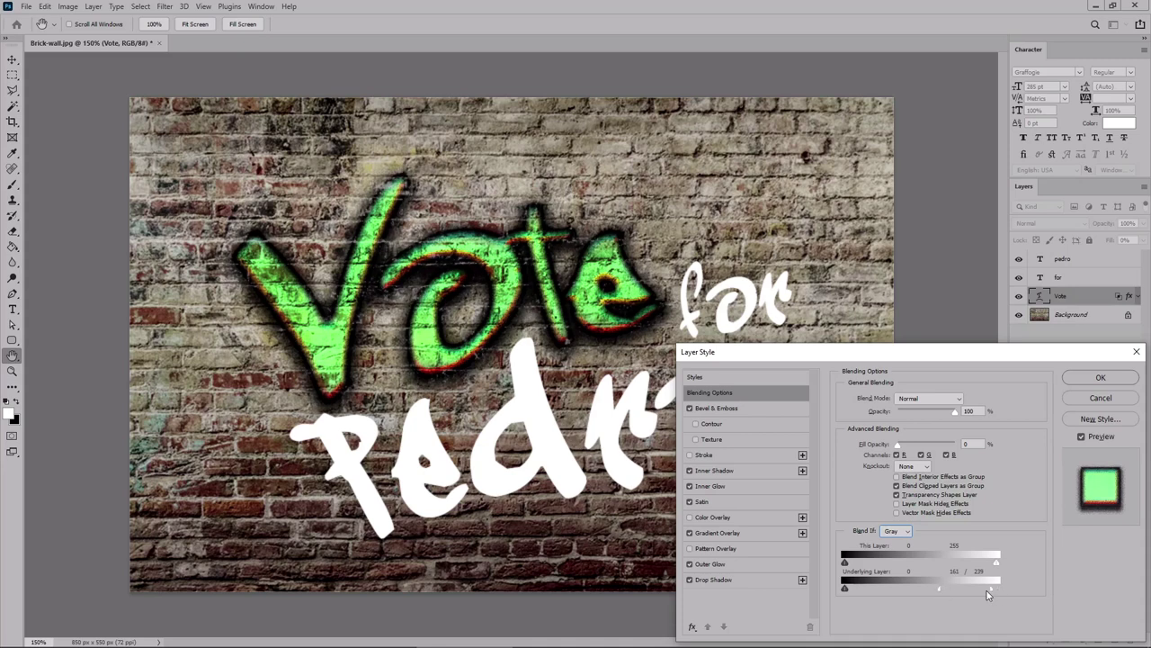
left_click_drag(980, 593, 985, 592)
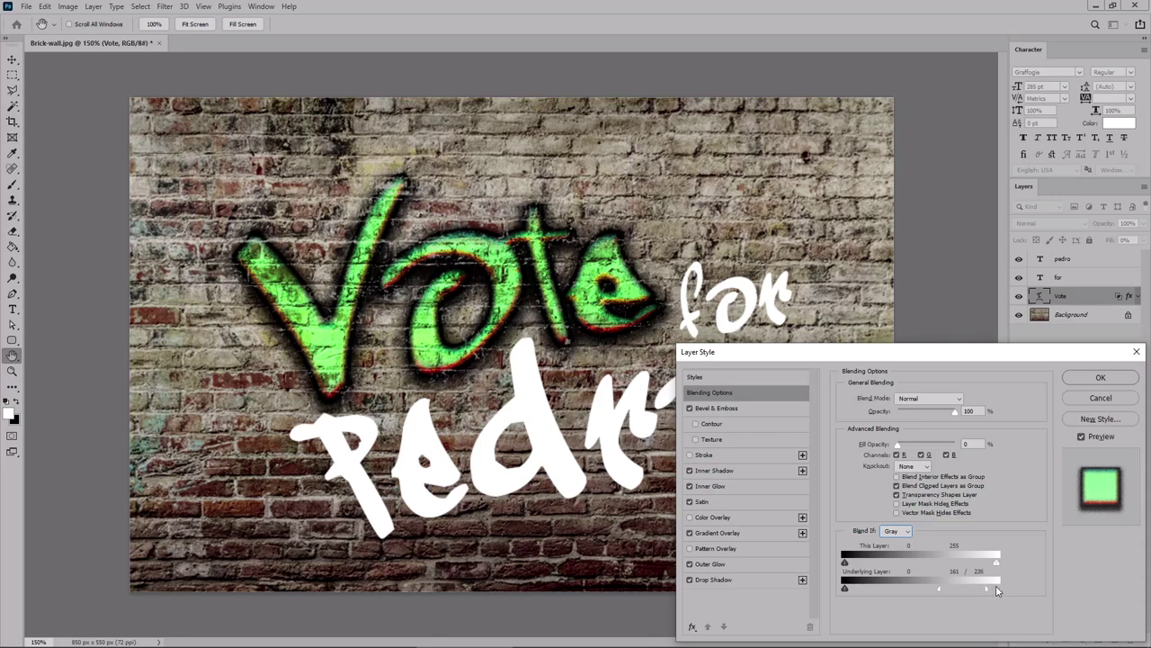
left_click(1090, 379)
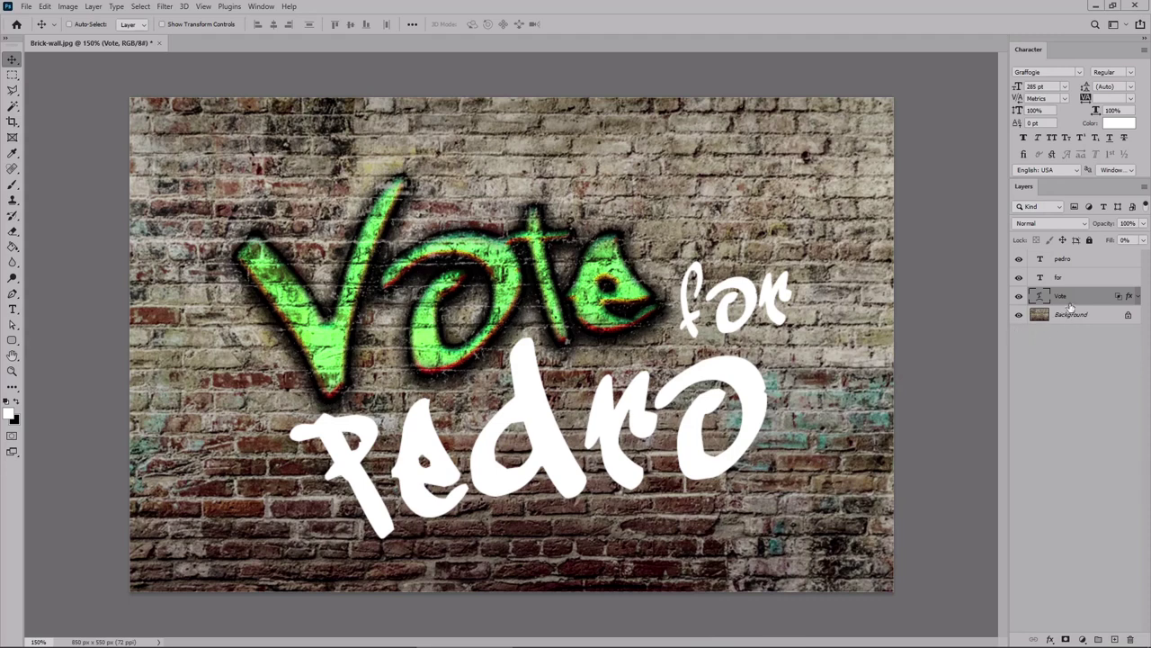
- Open the 'for' layer's style and drag its Fill Opacity down to 0%
left_click(1093, 281)
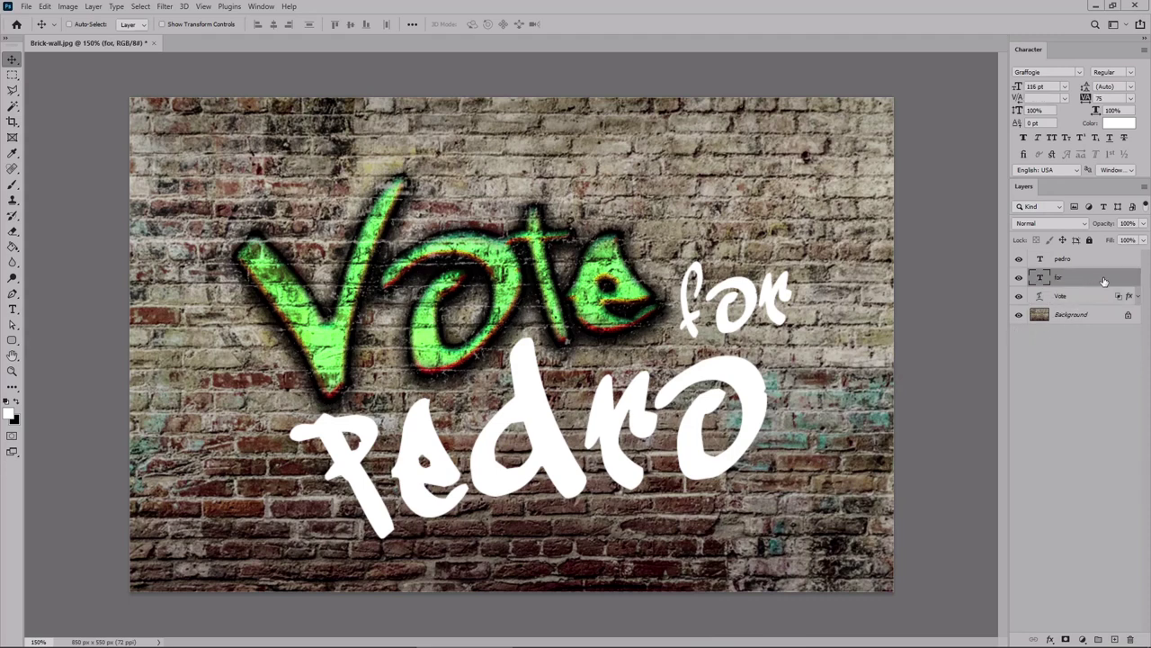
double_click(1096, 280)
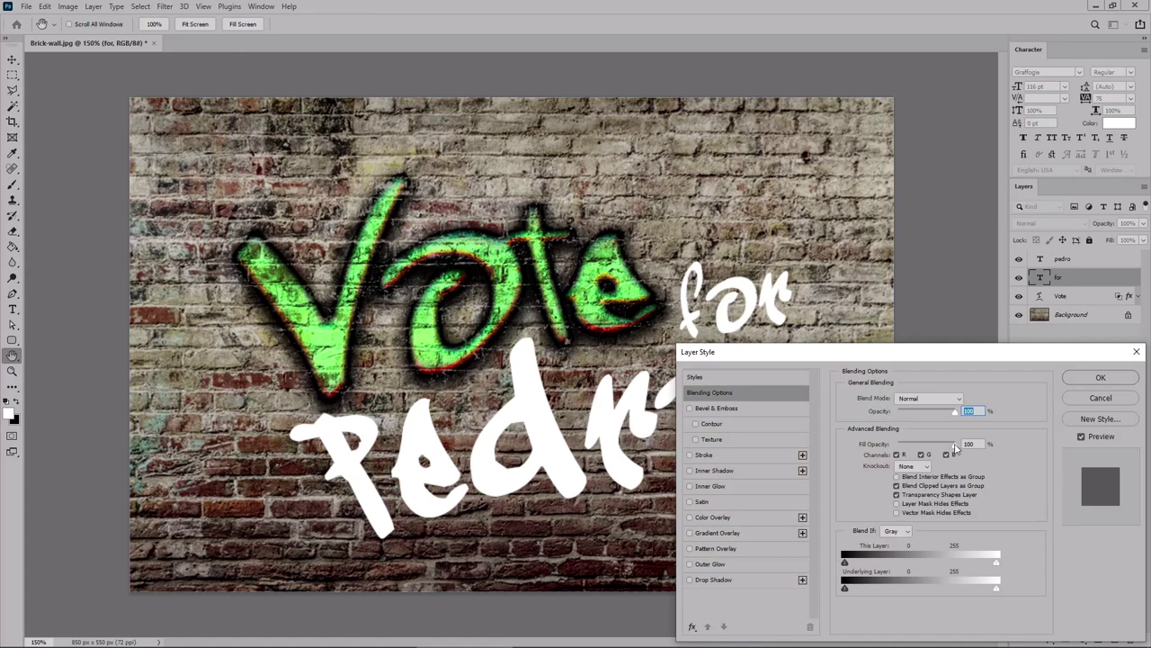
left_click_drag(955, 445, 897, 445)
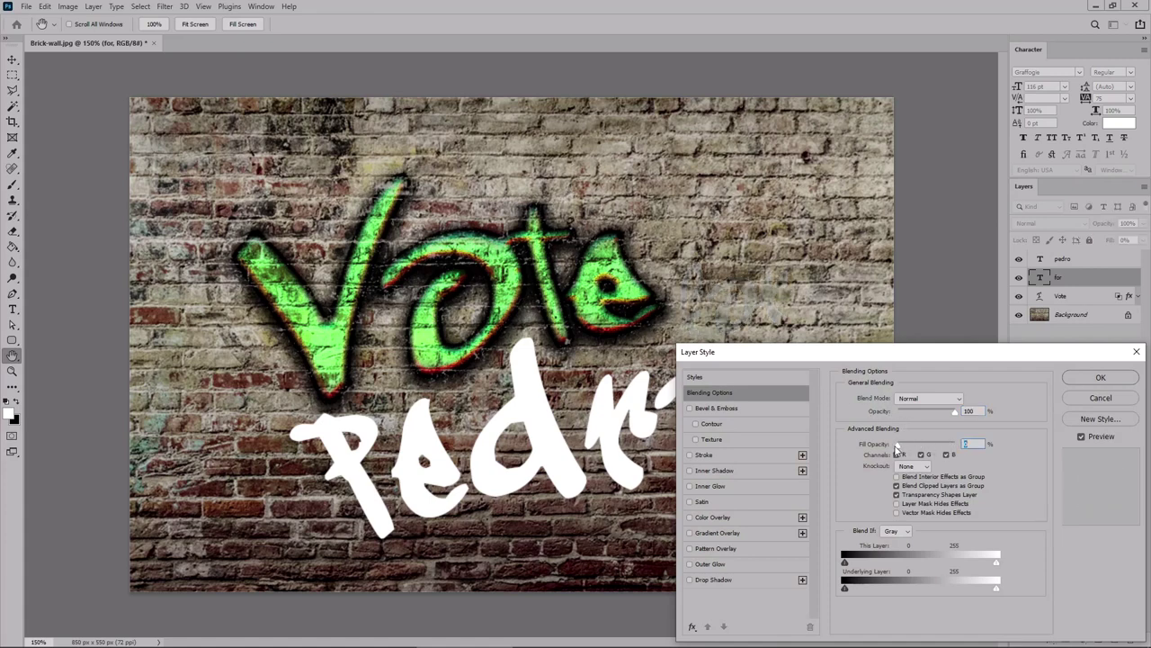
- Add a Bevel & Emboss to 'for' with Smooth technique, depth 100 and angle 90
left_click(744, 409)
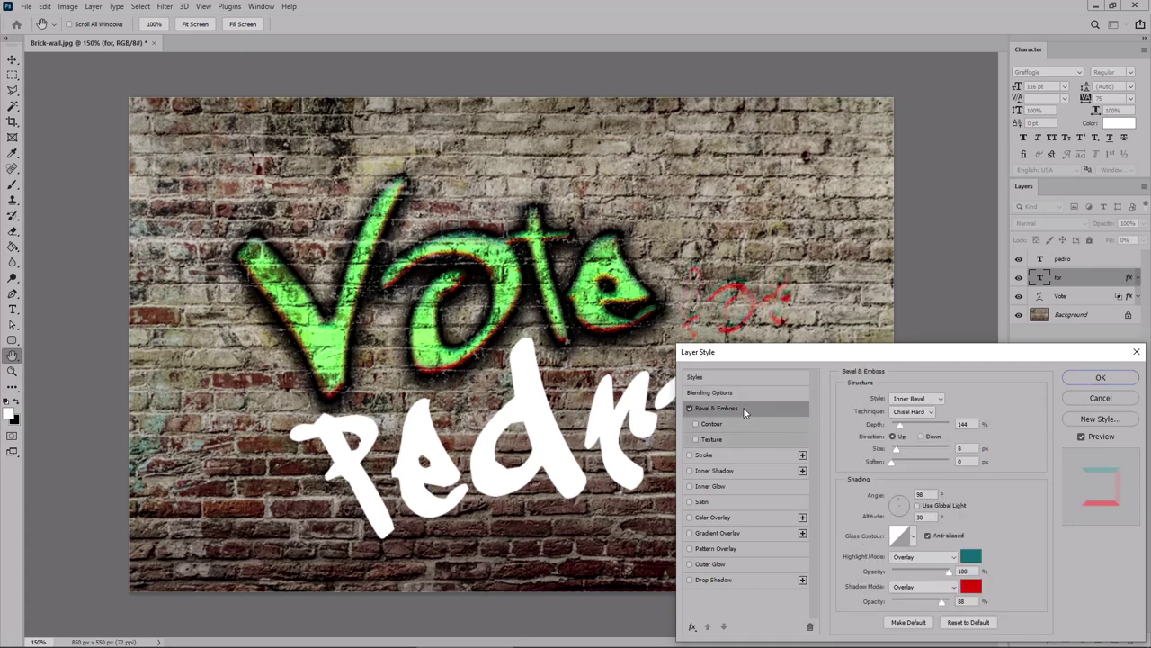
left_click(911, 411)
left_click(911, 420)
double_click(973, 424)
type("100")
left_click(894, 498)
type("90")
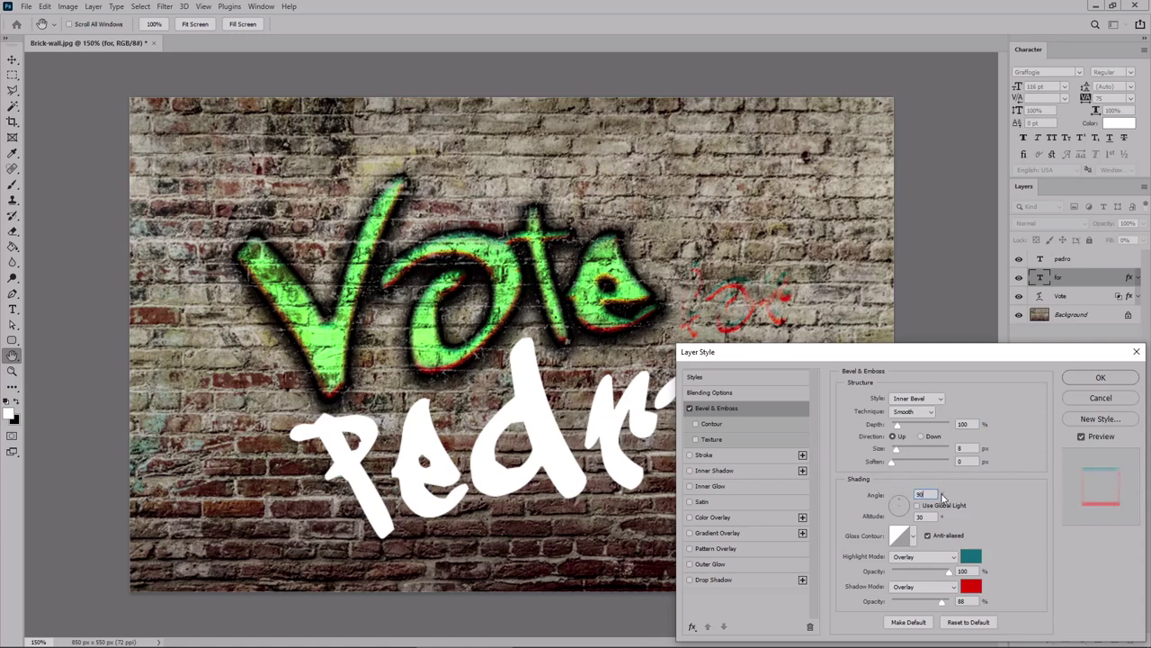
- Set the bevel highlight to Screen at 0% and the shadow to Multiply at 50%
left_click(931, 559)
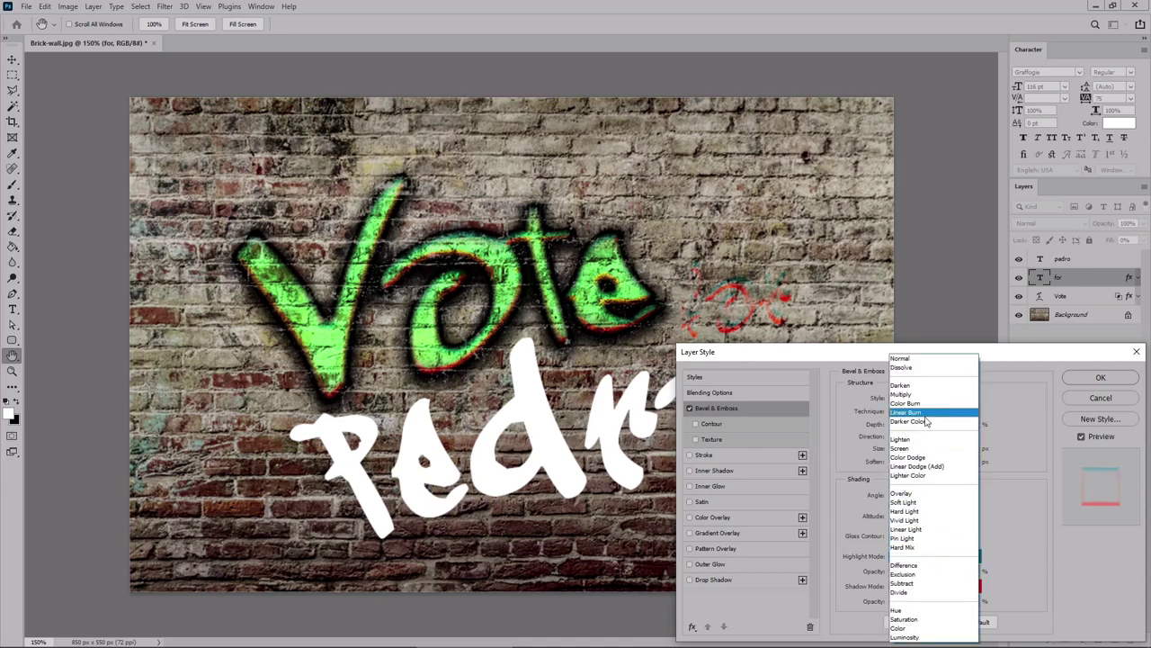
left_click(915, 449)
left_click(924, 581)
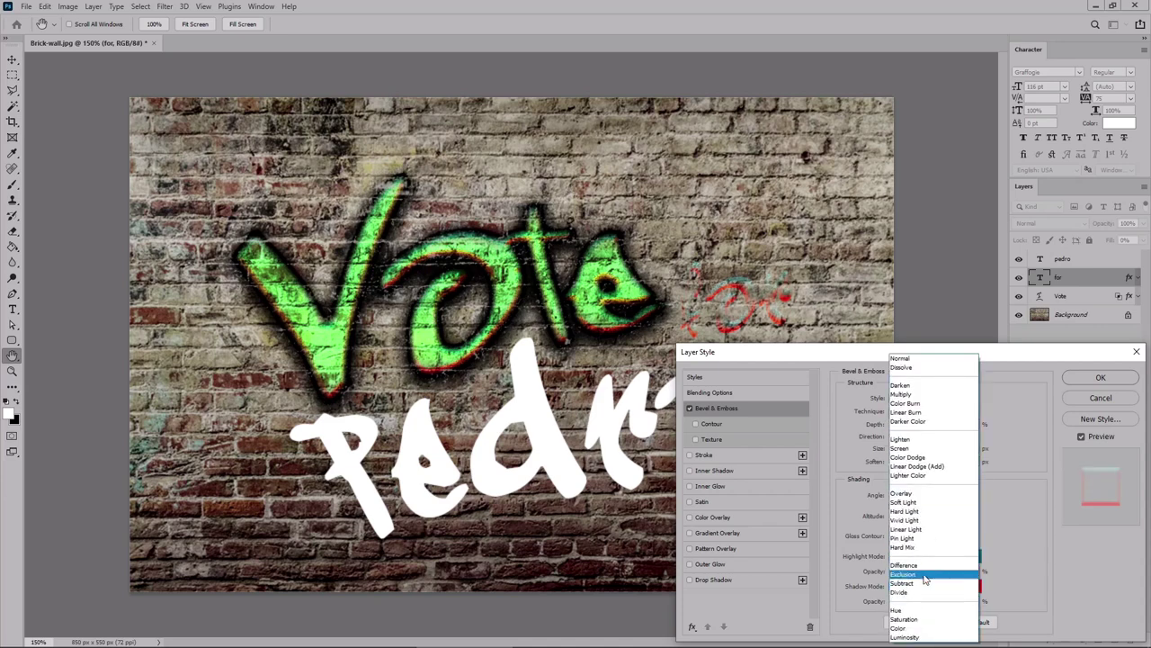
left_click(926, 394)
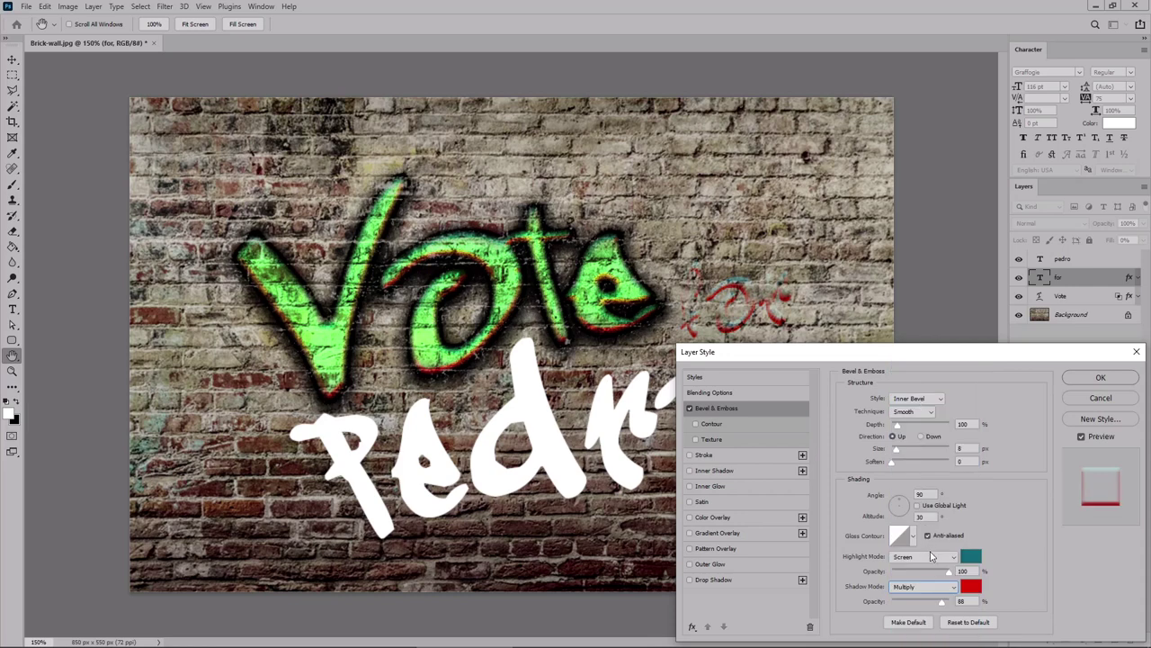
left_click(966, 571)
type("0")
left_click(960, 600)
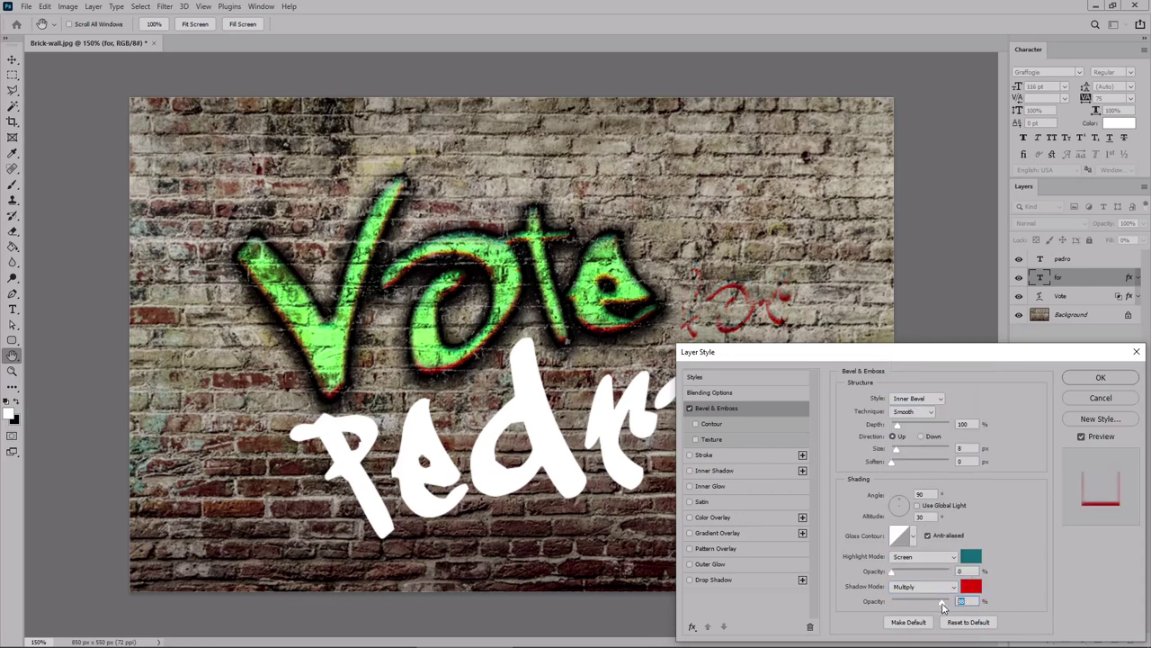
type("50")
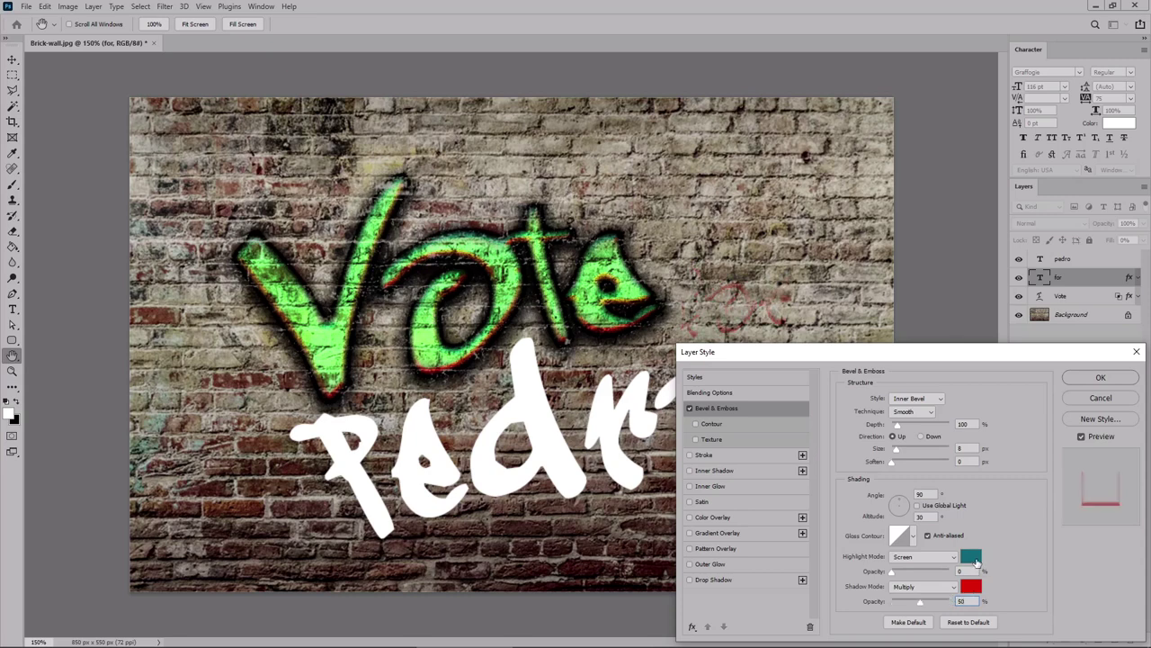
- Make the bevel highlight colour white and the shadow colour black
left_click(974, 559)
left_click_drag(908, 252, 834, 178)
left_click(1103, 189)
left_click(972, 587)
left_click_drag(862, 327, 824, 361)
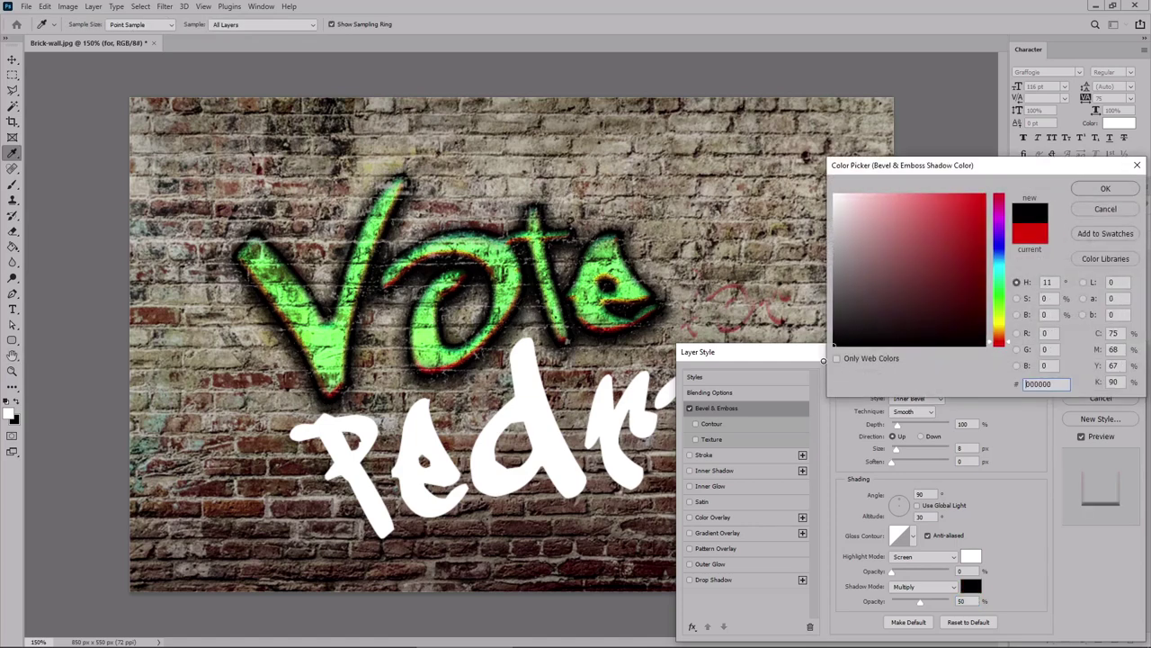
left_click(1105, 189)
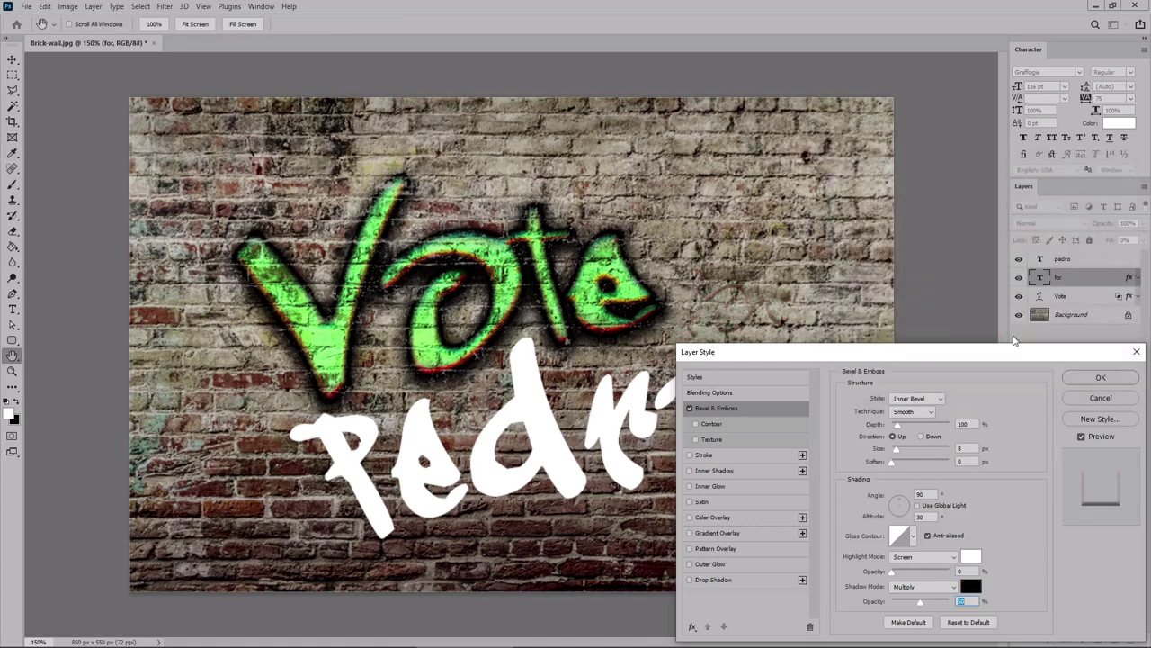
- Turn on Stroke for 'for' and set its position to Outside
left_click(718, 455)
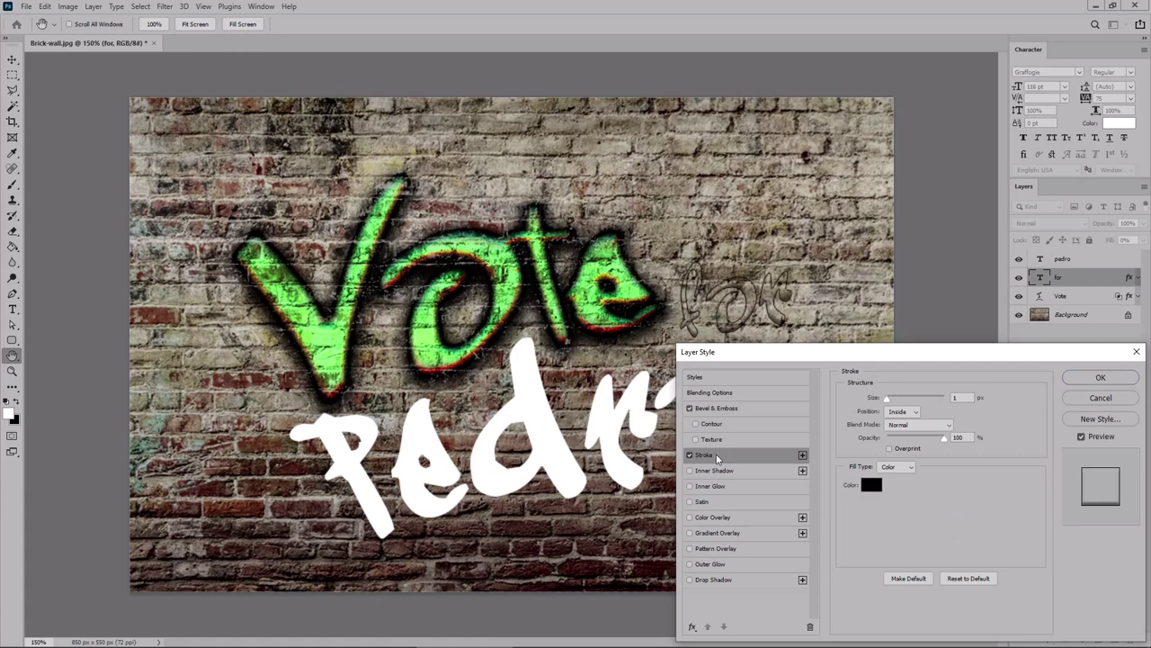
left_click(899, 415)
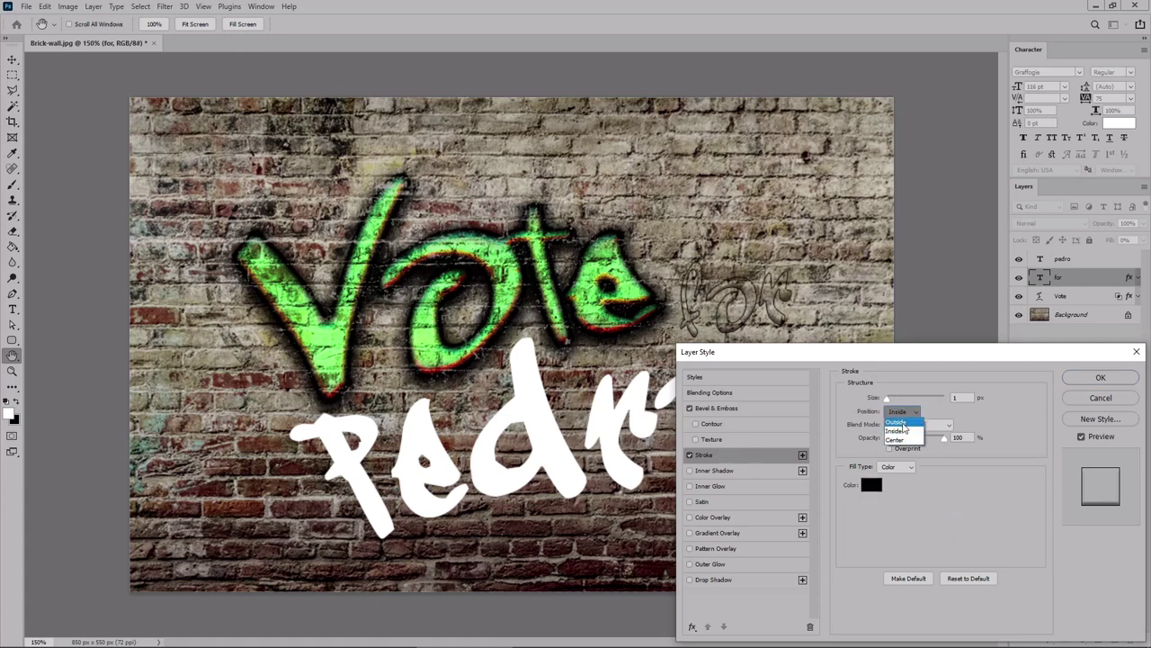
left_click(905, 412)
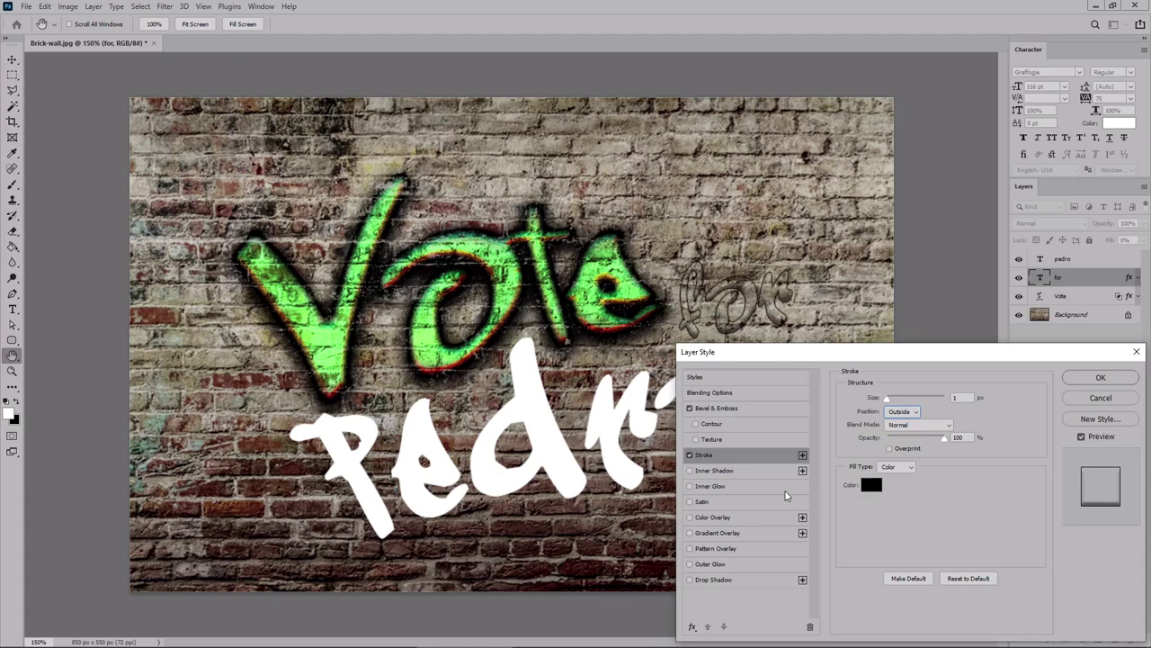
- Add an Inner Shadow to 'for' with 18% choke, 5 px size and the Linear contour
left_click(738, 472)
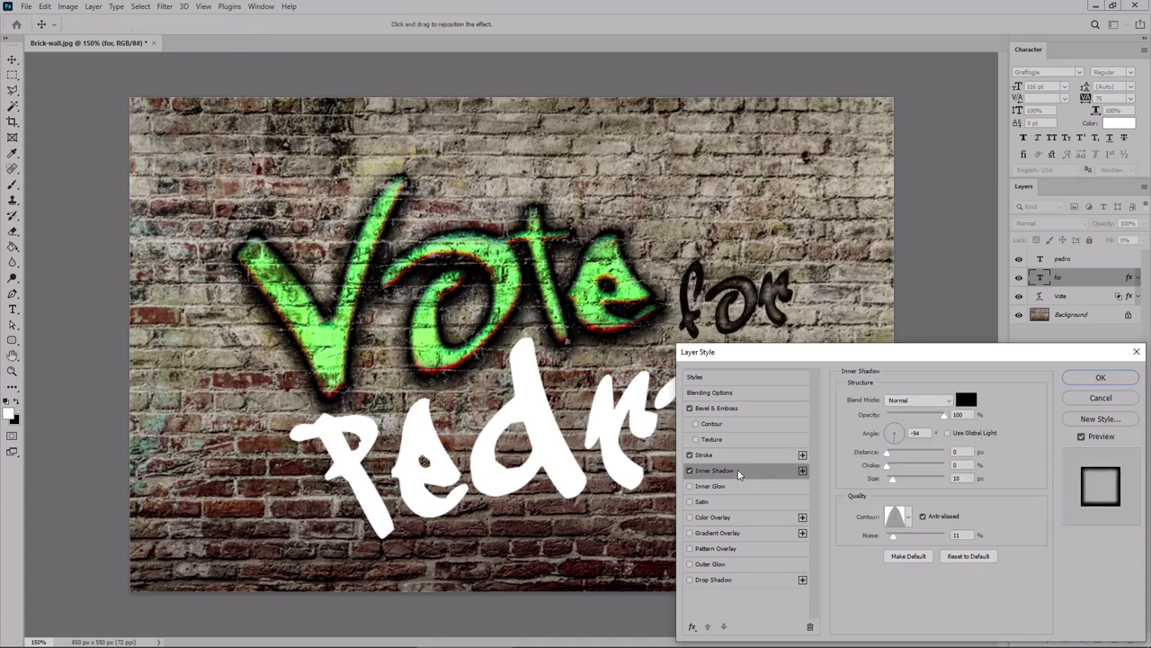
double_click(961, 465)
type("18")
key("Tab")
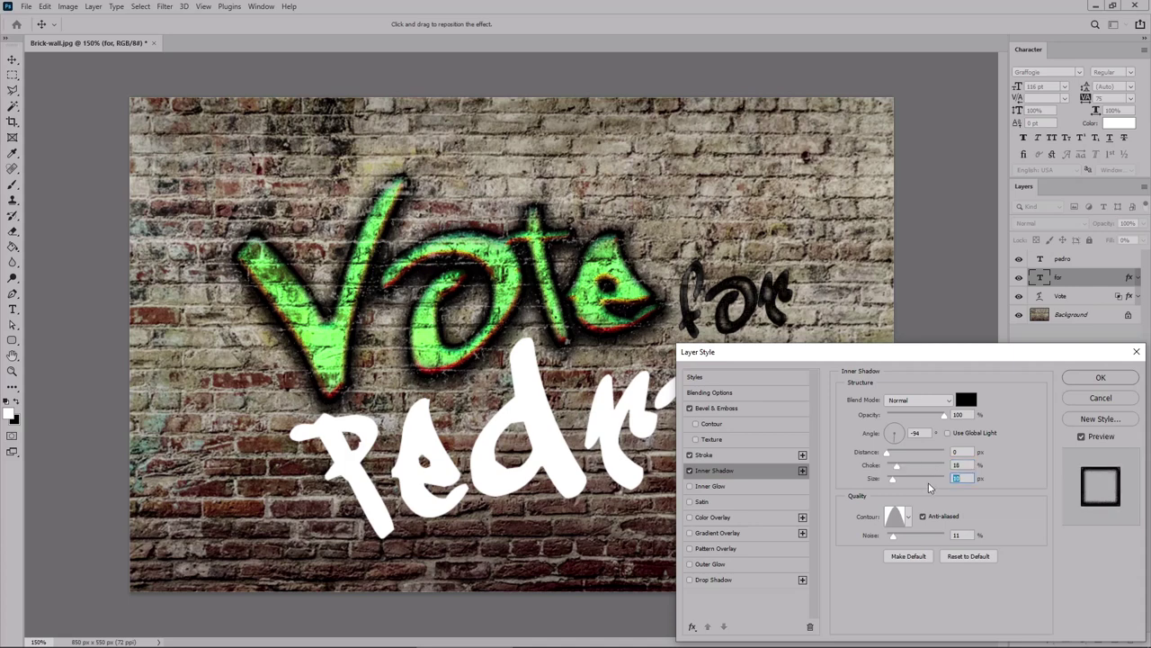
type("5")
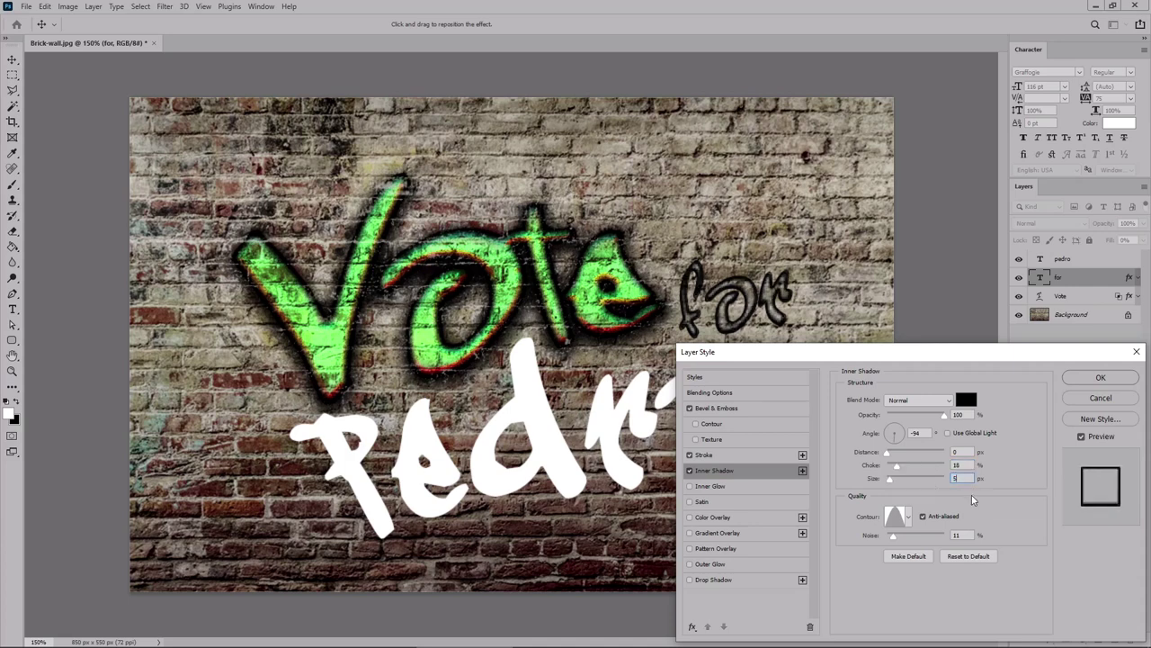
left_click(910, 520)
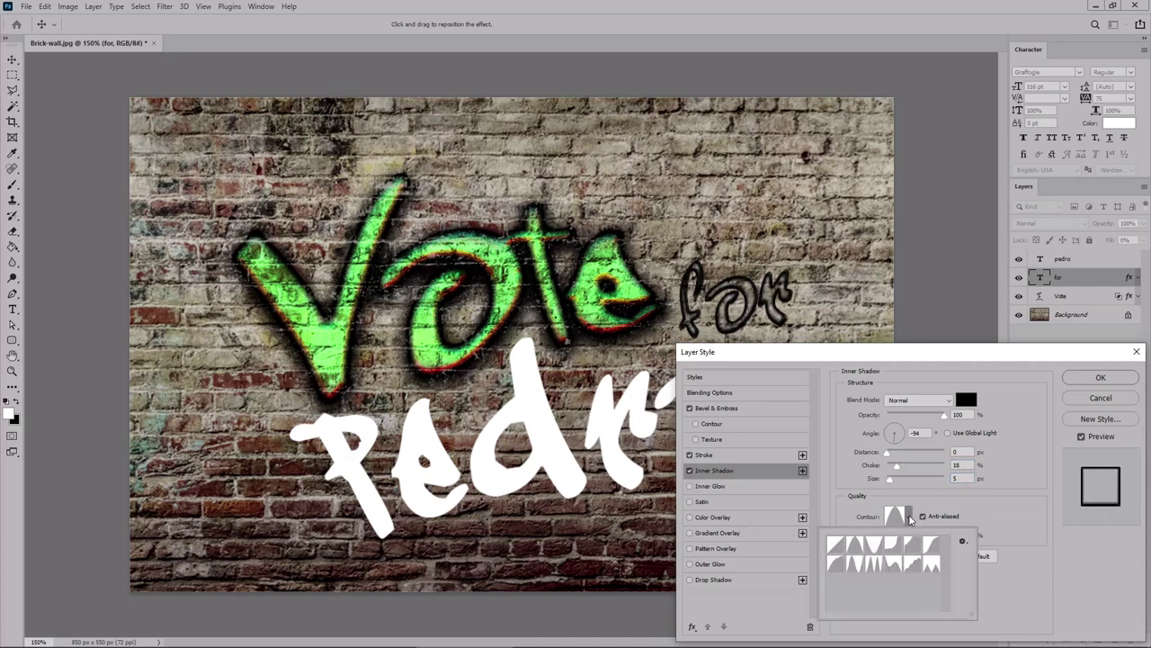
left_click(836, 543)
key("Return")
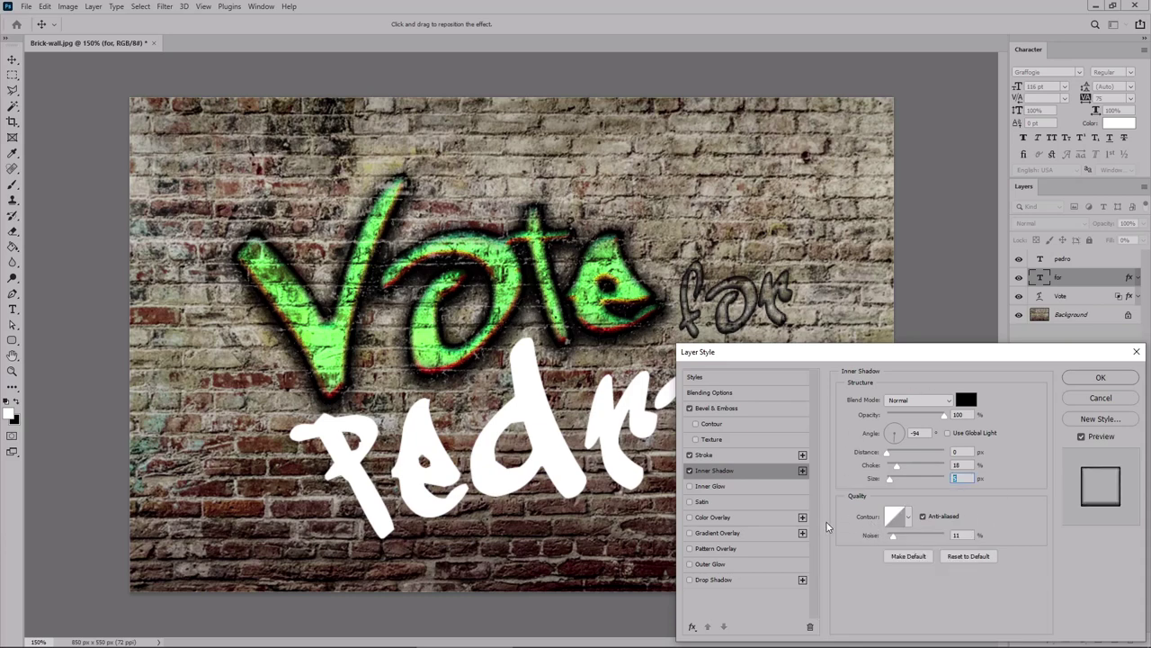
- Add a 30% edge-source Inner Glow, 4 px with Linear contour, and enable Drop Shadow
left_click(729, 486)
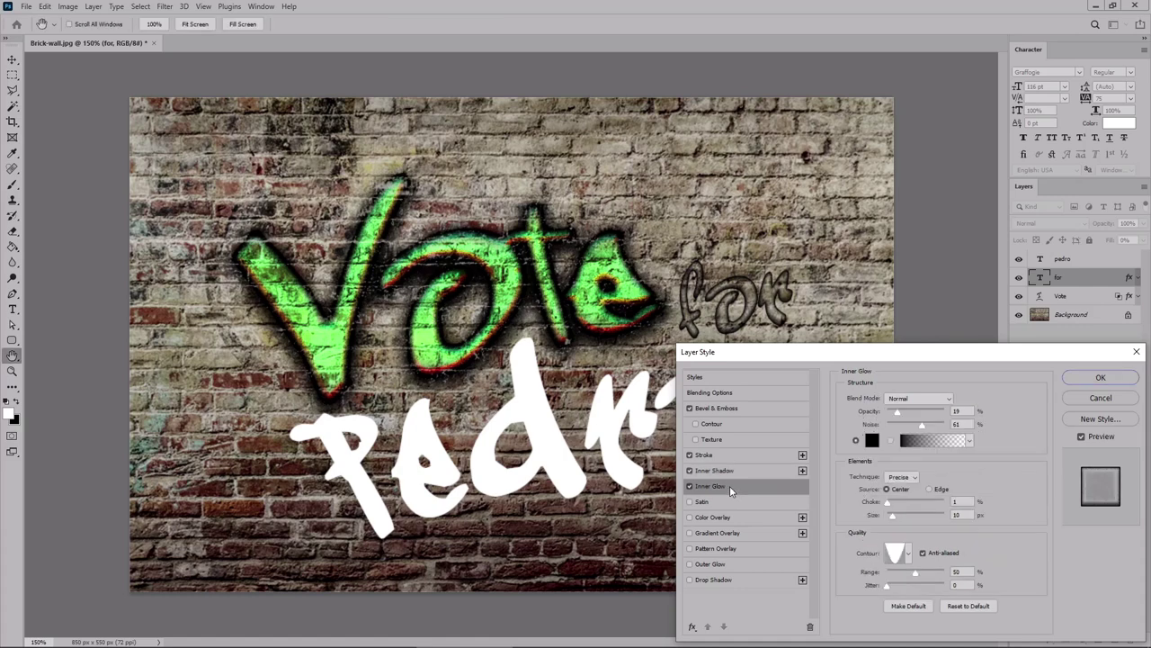
left_click_drag(897, 413, 904, 413)
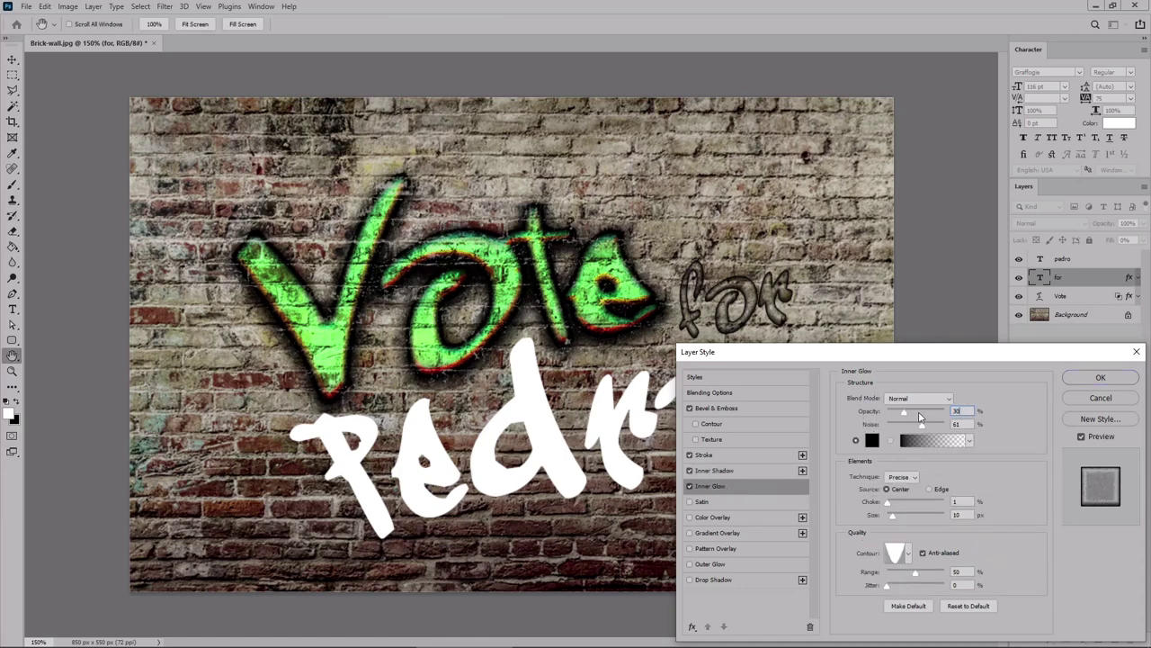
left_click(930, 490)
left_click(965, 514)
type("4")
left_click(923, 554)
left_click(908, 556)
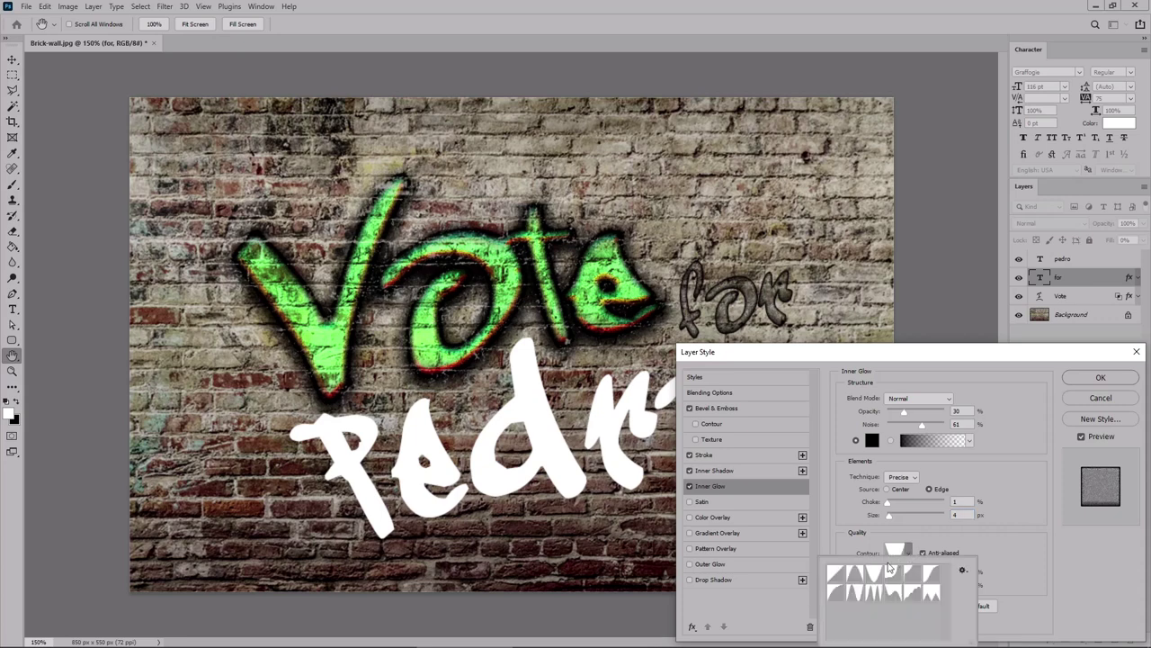
left_click(839, 574)
left_click(1007, 563)
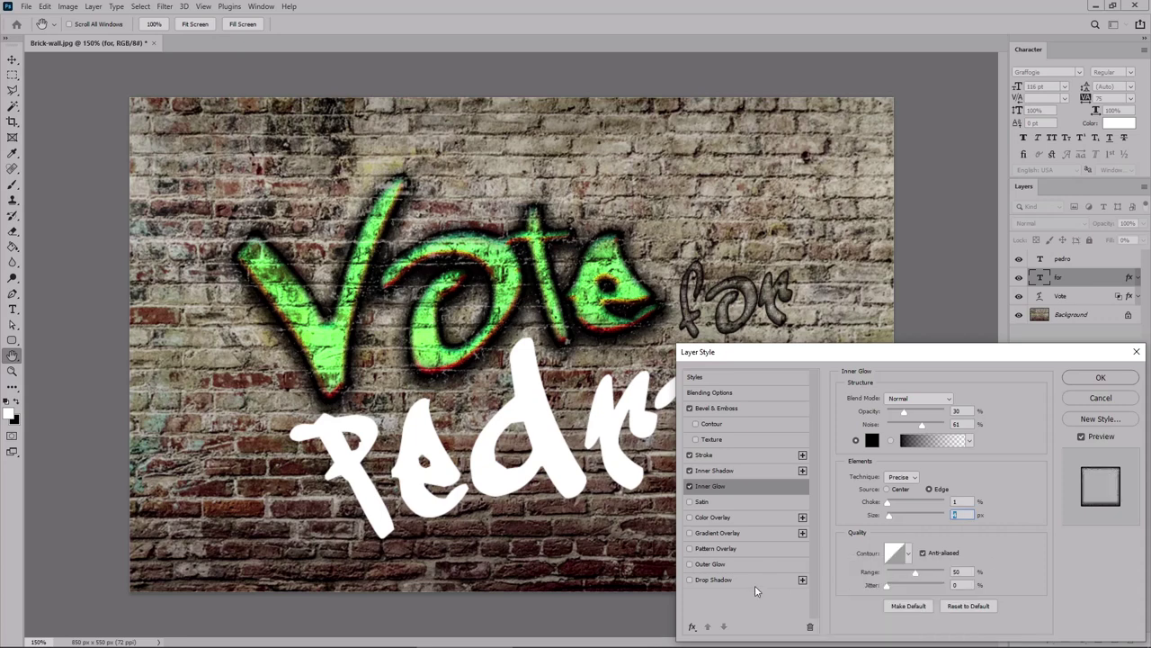
left_click(738, 583)
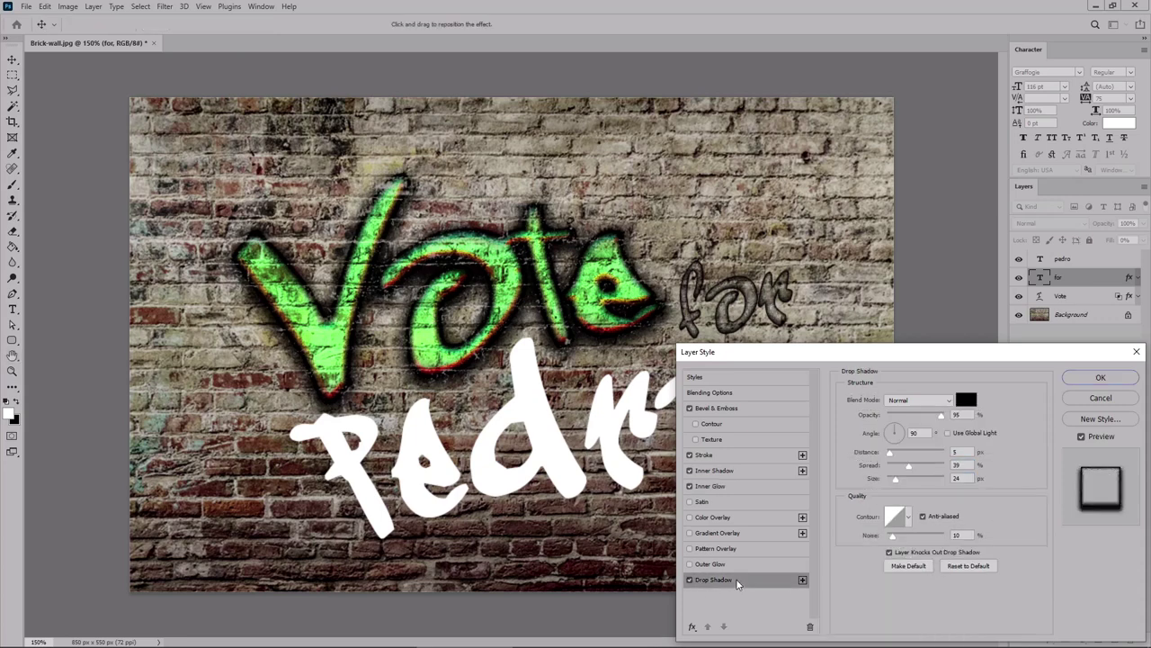
- Set the drop shadow's spread to 27%, size to 18 px and noise to 17%
left_click(959, 465)
scroll(957, 468, "down", 12)
double_click(957, 479)
type("18")
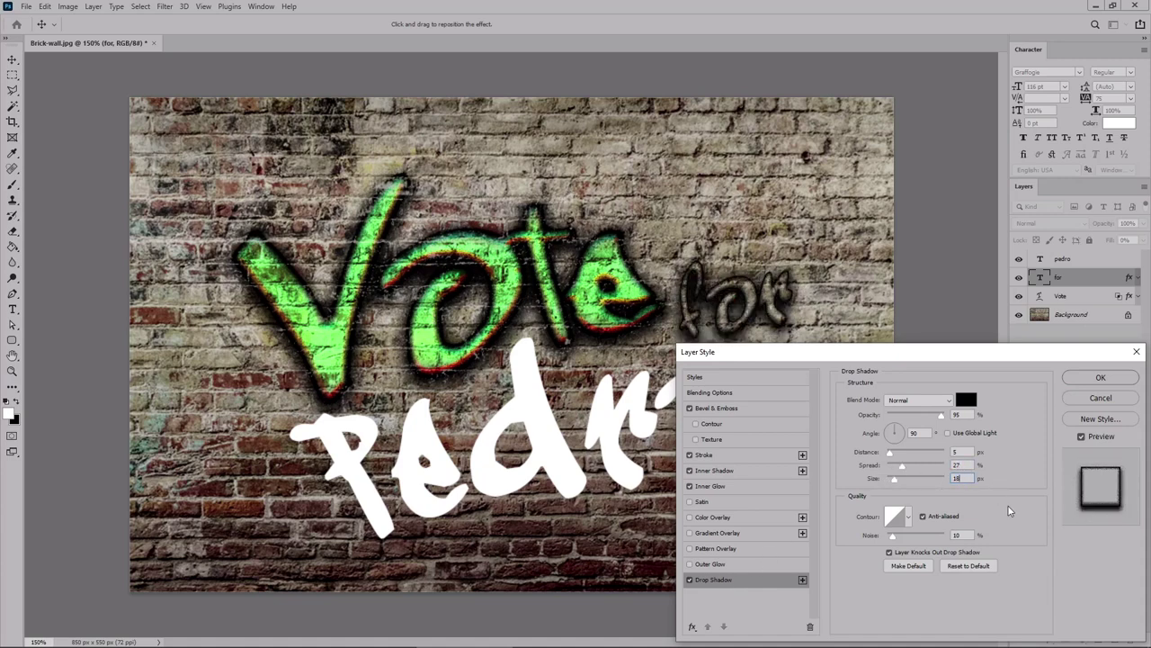
double_click(968, 535)
type("17")
- Split the Blend If Underlying Layer white slider to 158/237, then apply the layer style
left_click(737, 394)
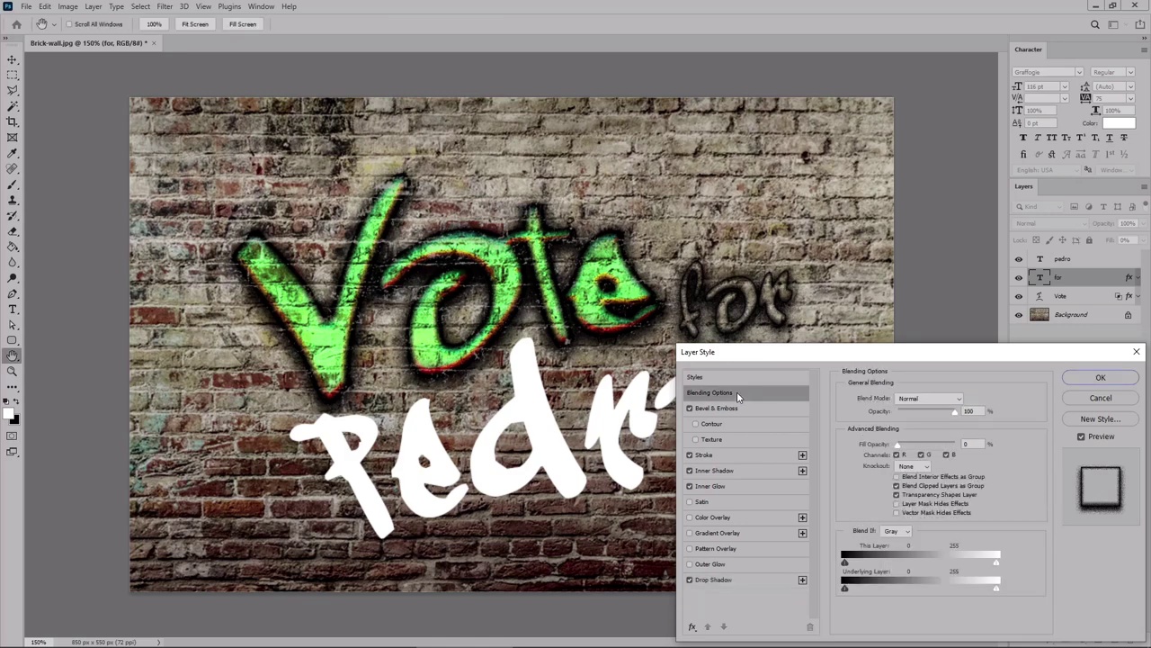
key("alt")
mouse_move(997, 590)
left_mouse_down()
mouse_move(941, 590)
mouse_move(978, 595)
left_mouse_up()
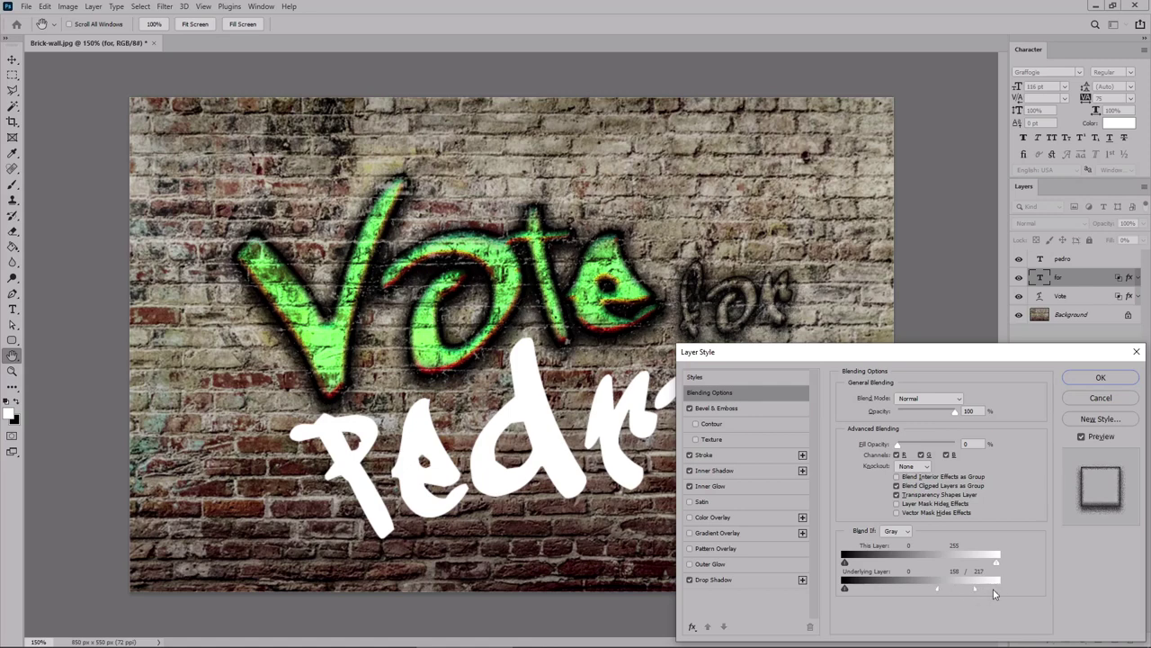
left_click(1090, 378)
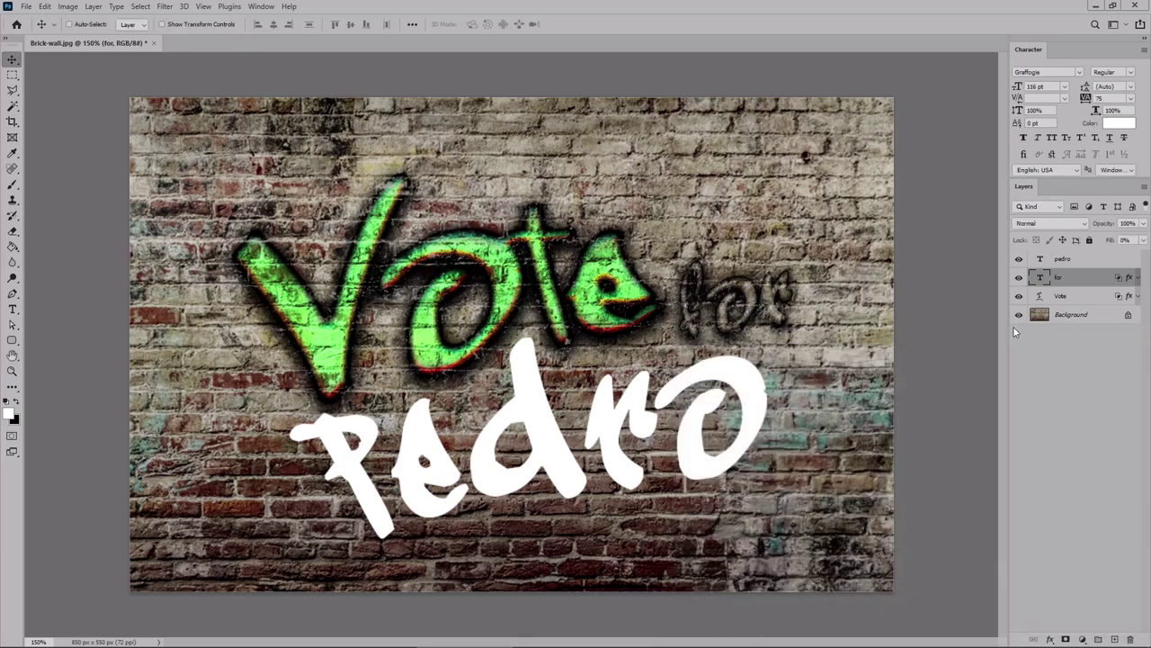
- Alt-drag the Vote layer's fx effects onto the pedro layer, then select pedro
key("alt")
key("alt")
left_click_drag(1129, 297, 1129, 261)
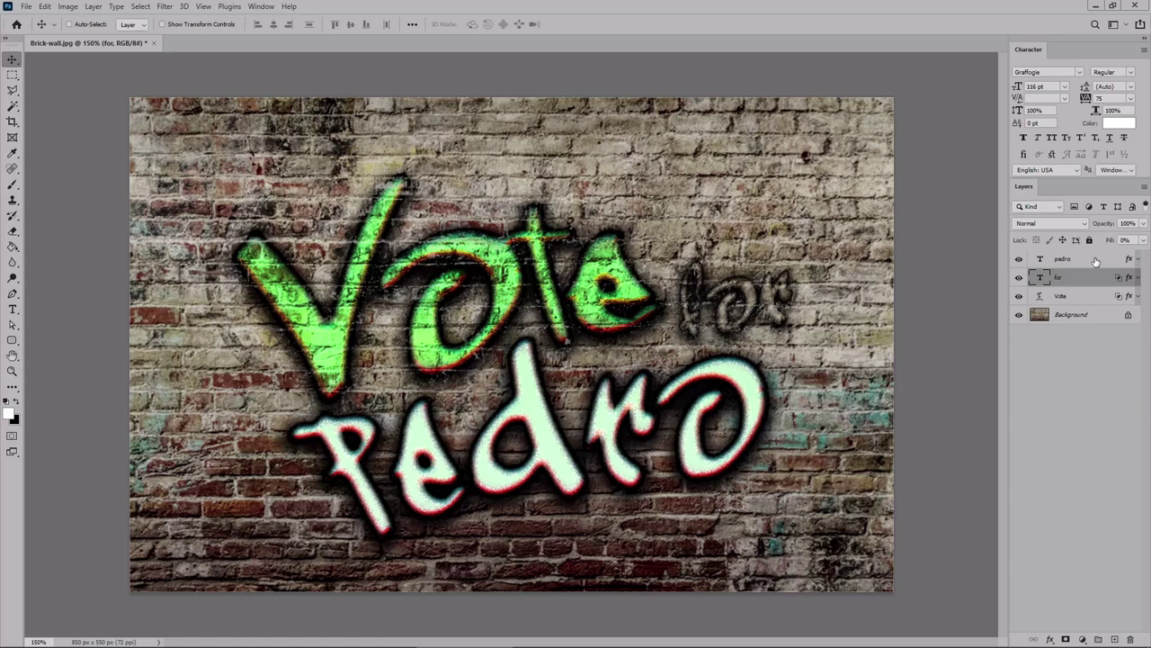
left_click(1095, 261)
- Fade pedro's fill out completely and set its bevel highlight colour to RGB 31,174,227
double_click(1095, 261)
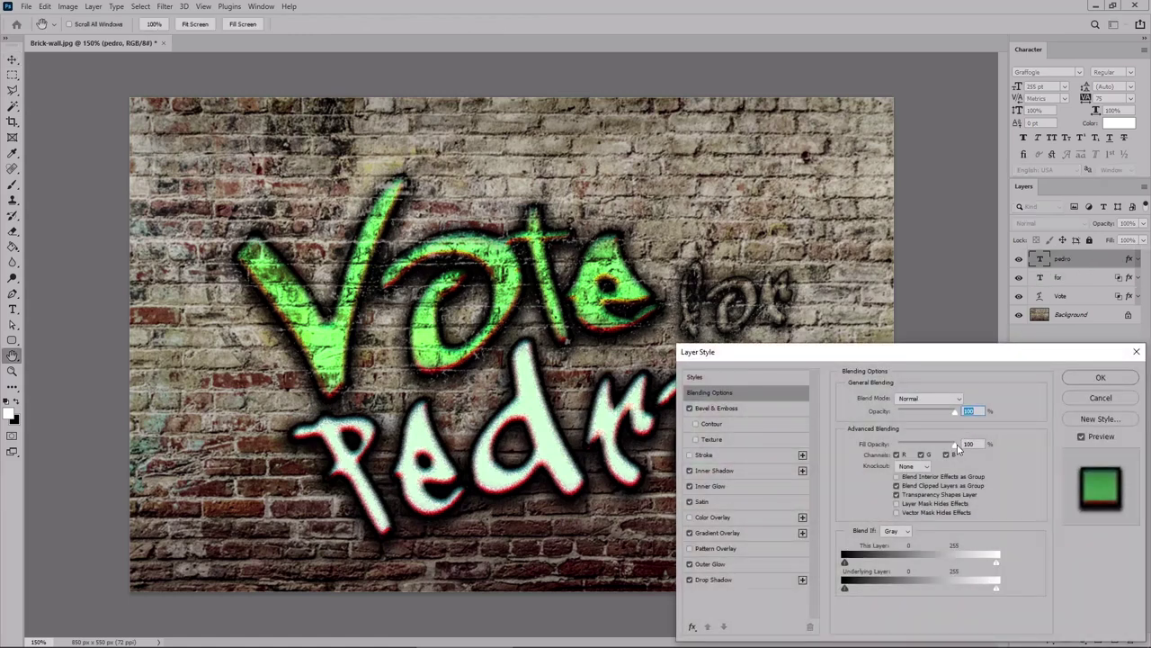
left_click_drag(955, 447, 866, 450)
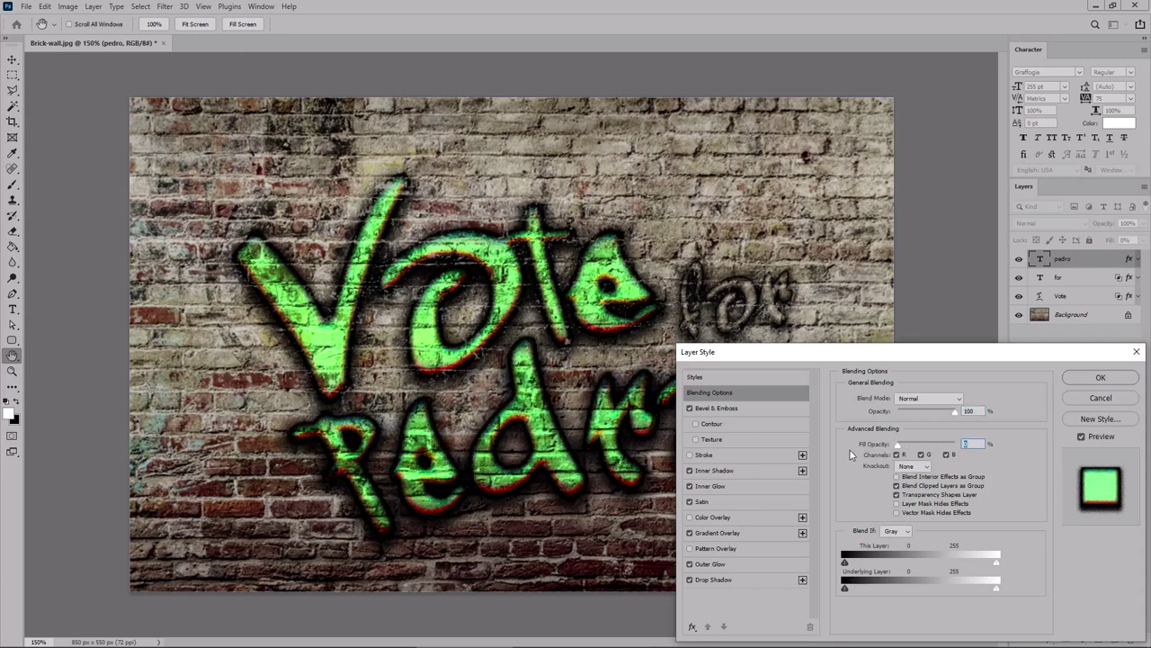
left_click(738, 409)
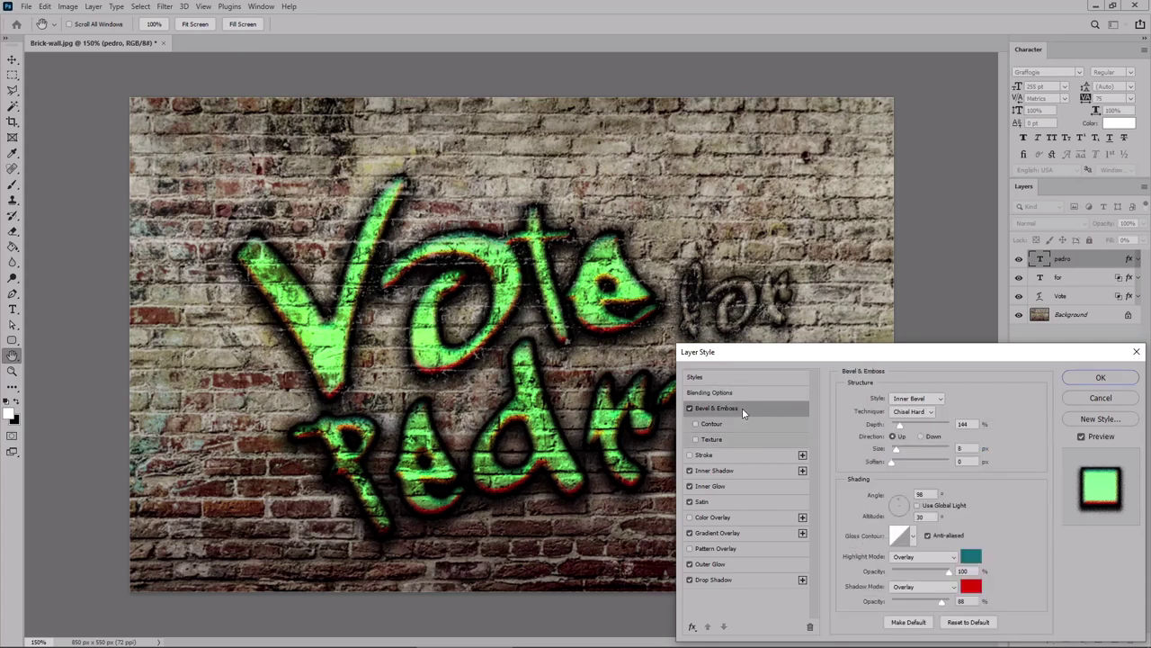
left_click(972, 556)
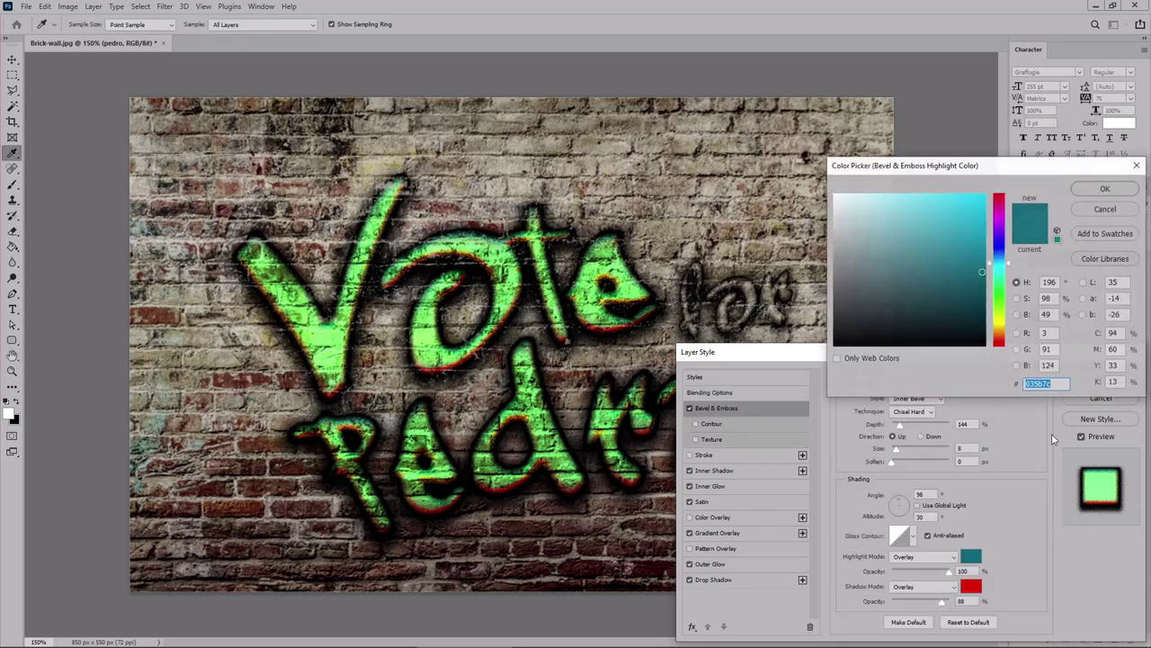
type("31")
key("Tab")
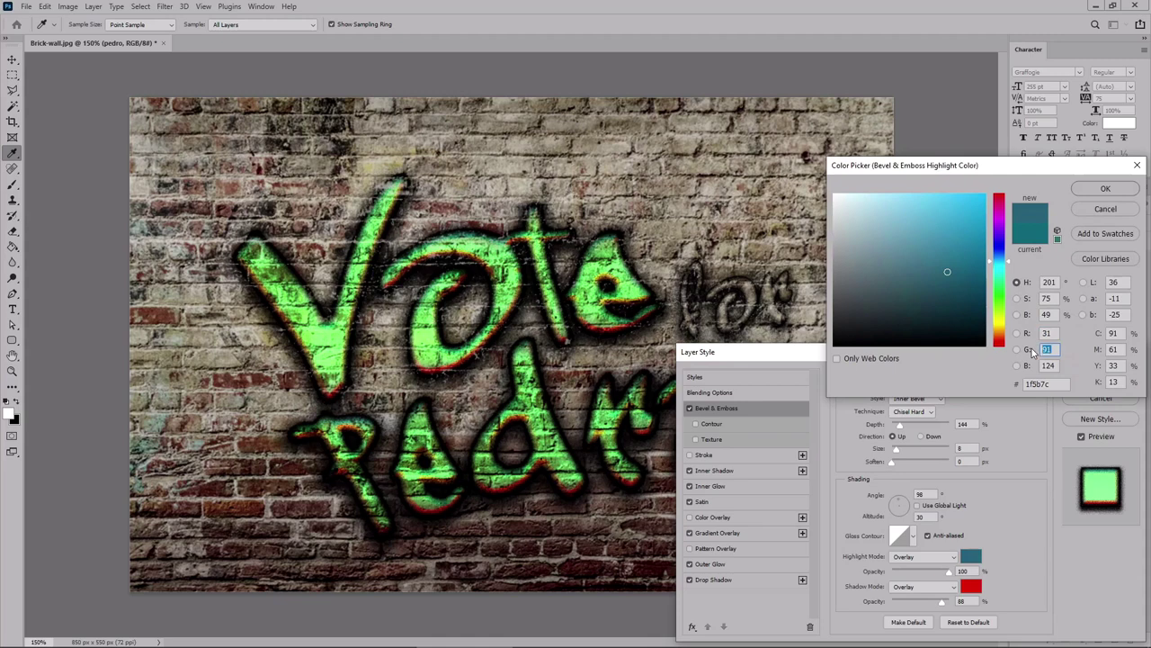
type("174")
key("Tab")
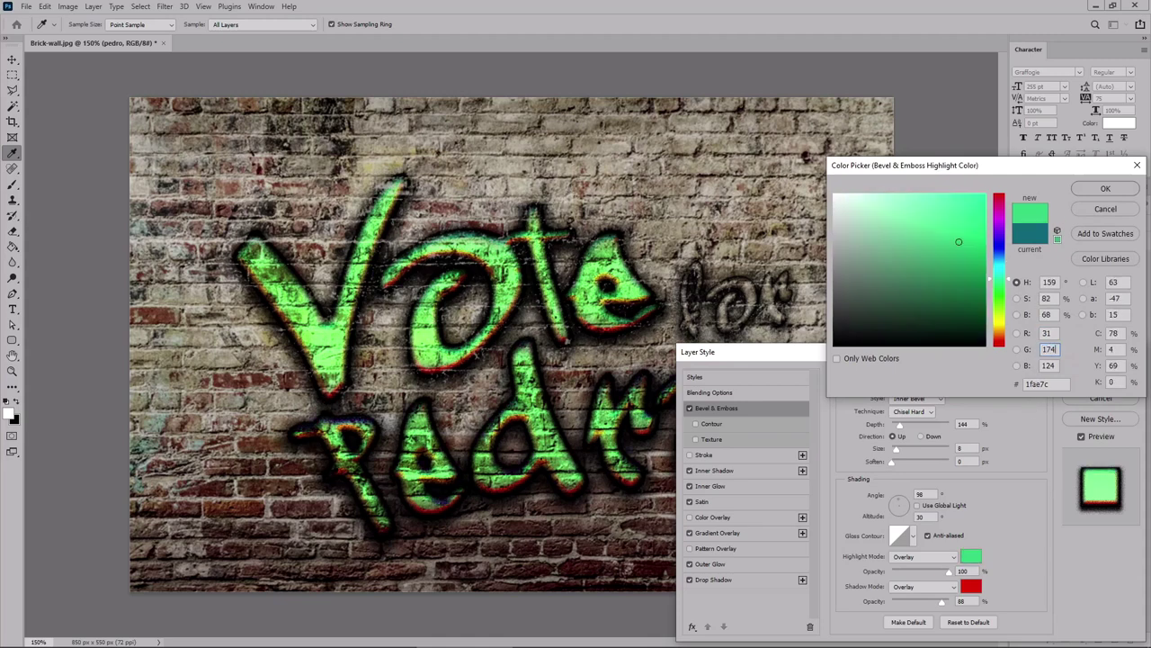
type("227")
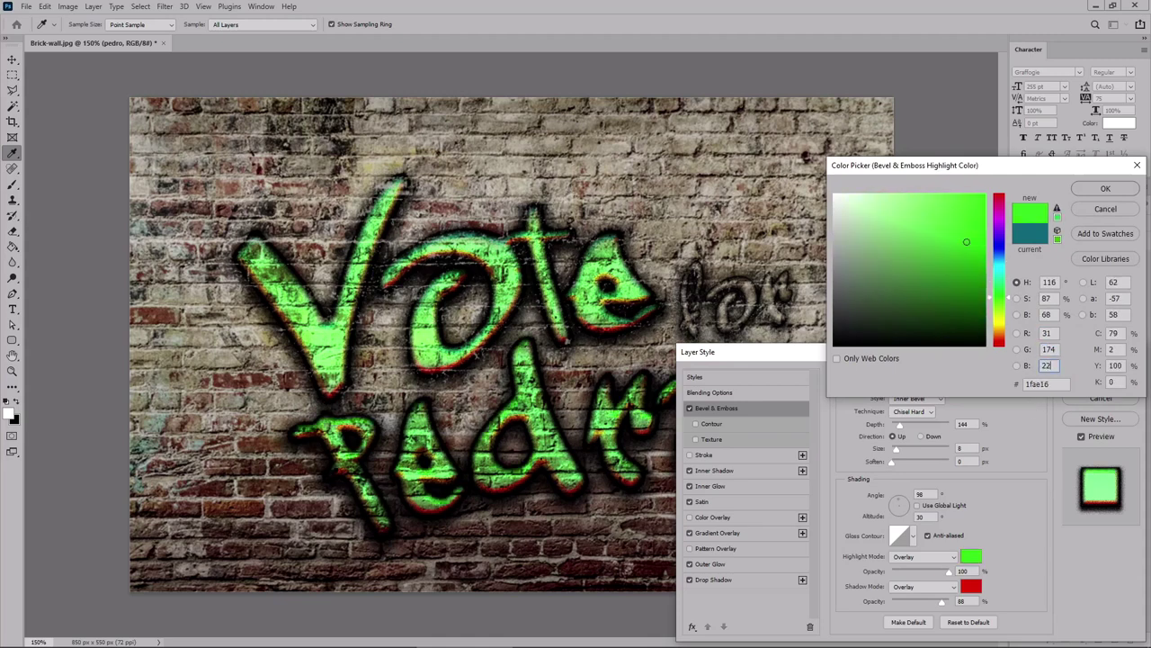
left_click(1092, 196)
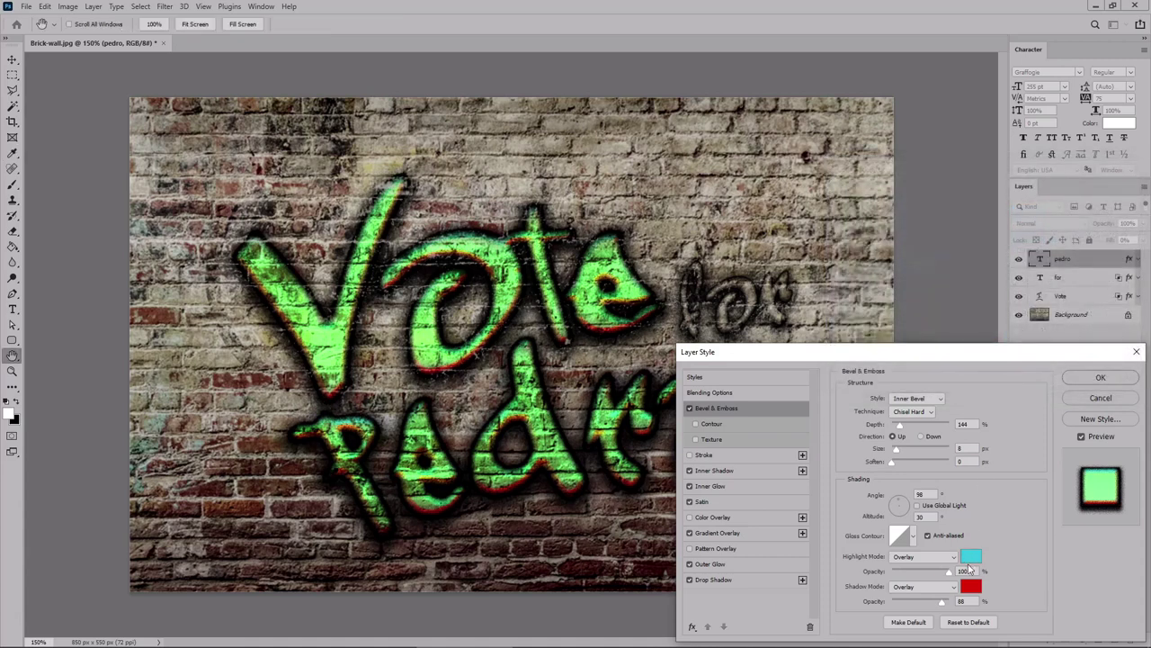
- Change pedro's bevel shadow colour to purple RGB 206,67,219
left_click(971, 587)
left_click(1049, 333)
type("206")
key("Tab")
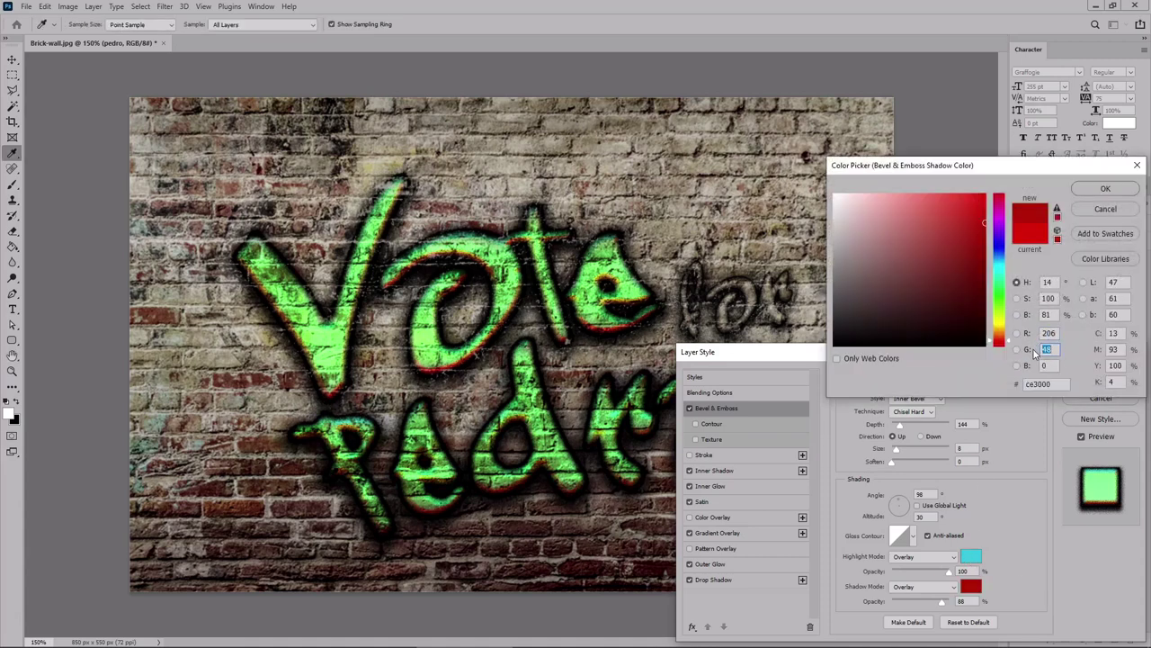
type("67")
key("Tab")
type("219")
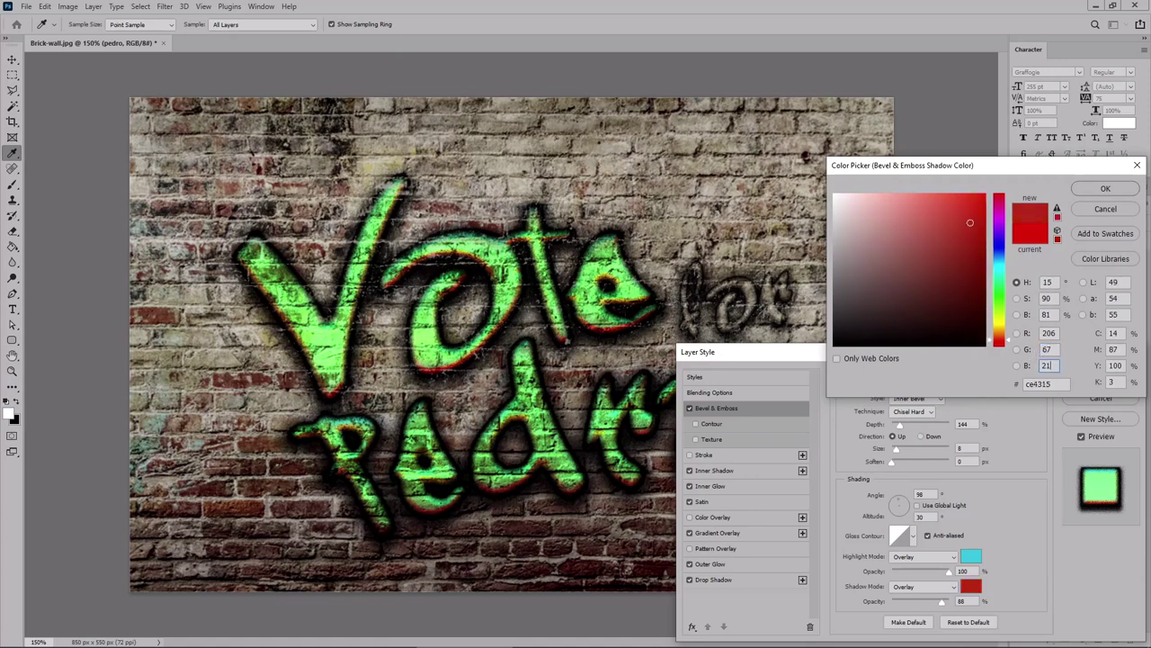
left_click(1106, 188)
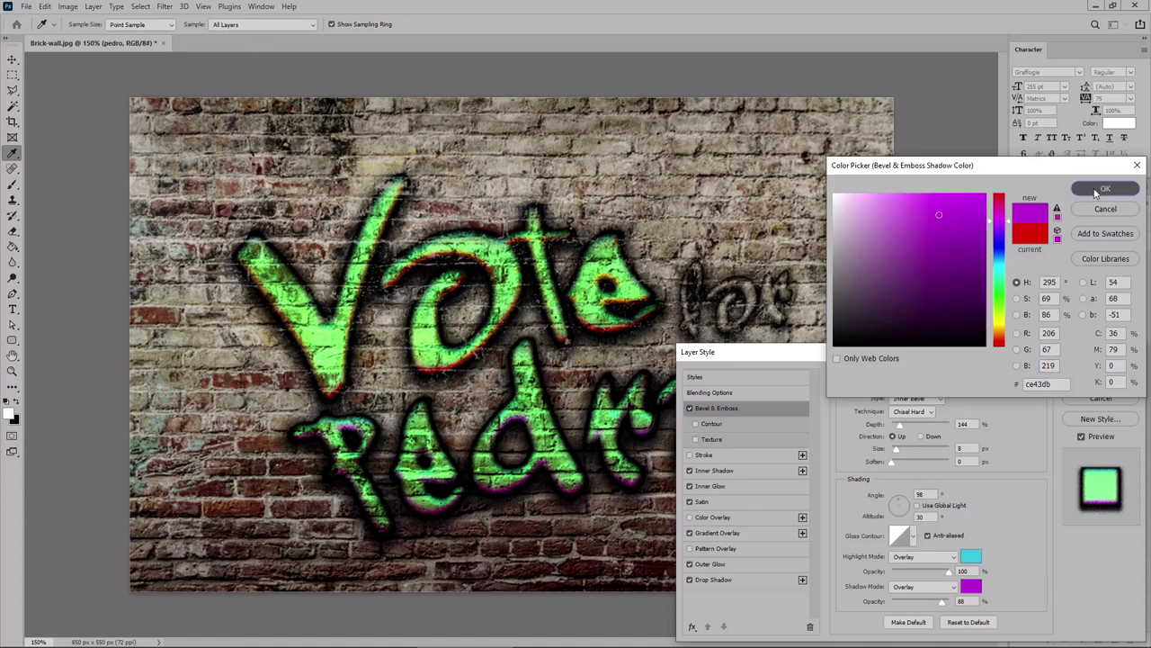
- Set pedro's Inner Glow to Linear Dodge (Add) with orange colour RGB 221,137,37
left_click(731, 486)
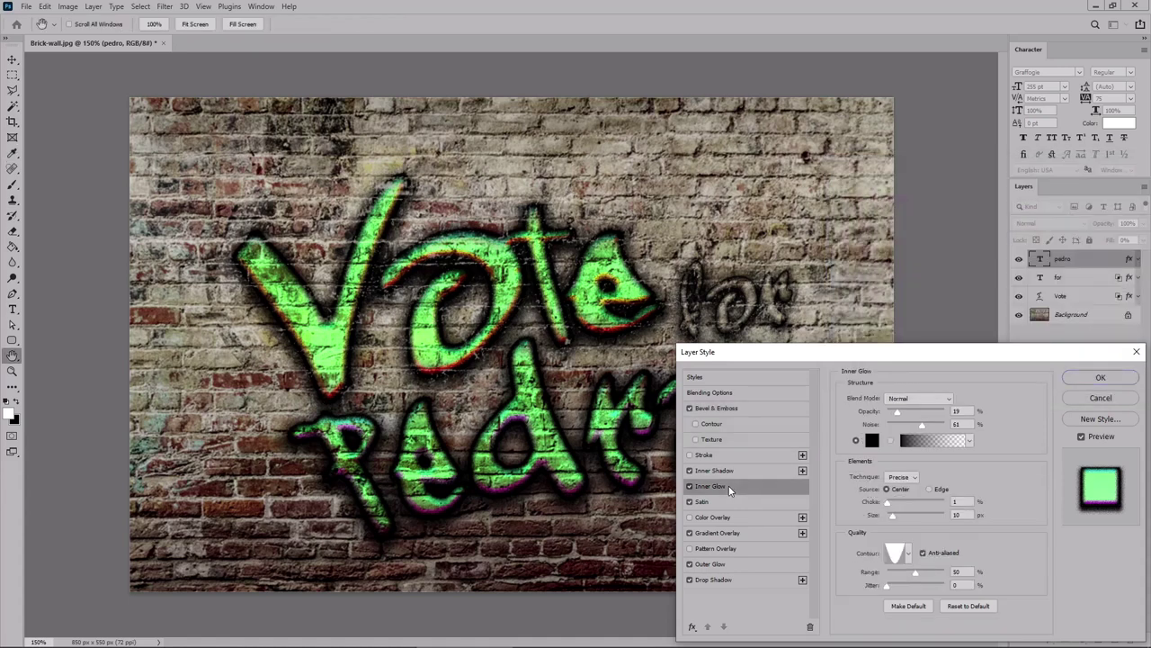
left_click(915, 399)
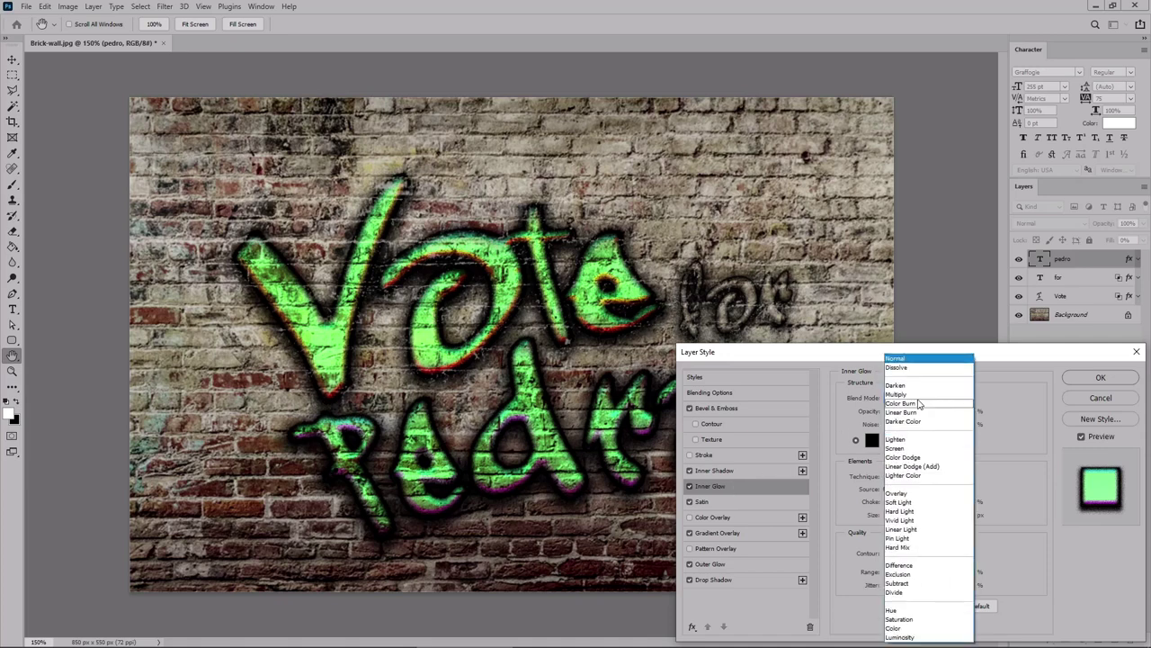
left_click(912, 466)
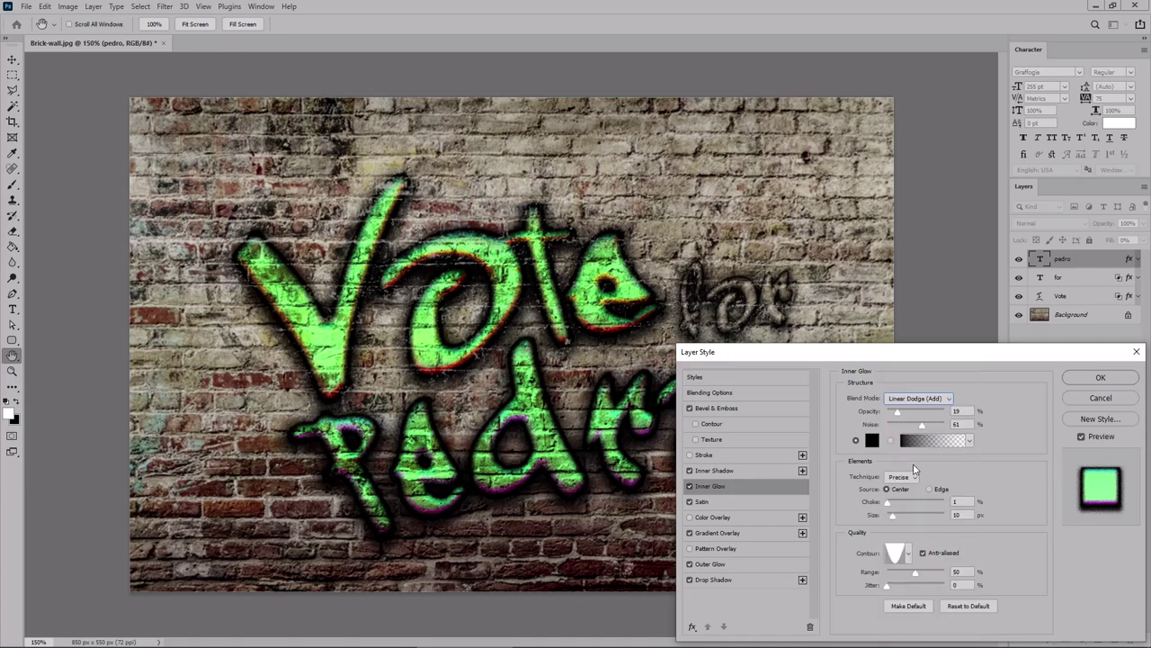
left_click(871, 440)
left_click(1048, 333)
type("221")
key("Tab")
type("13")
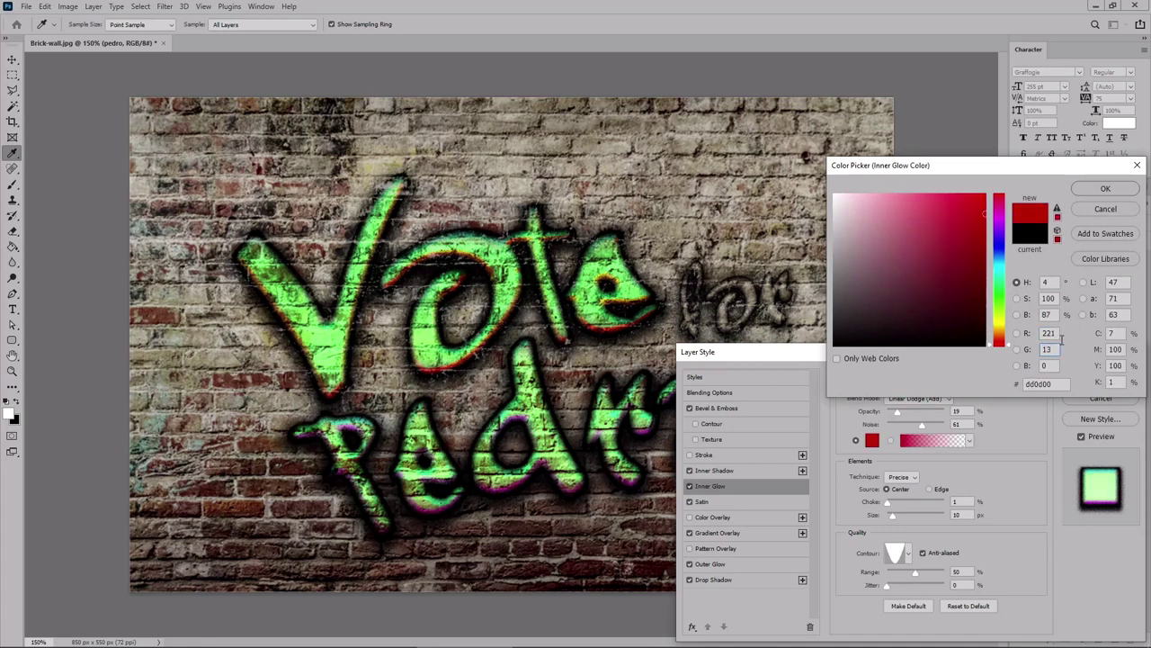
type("7")
key("Tab")
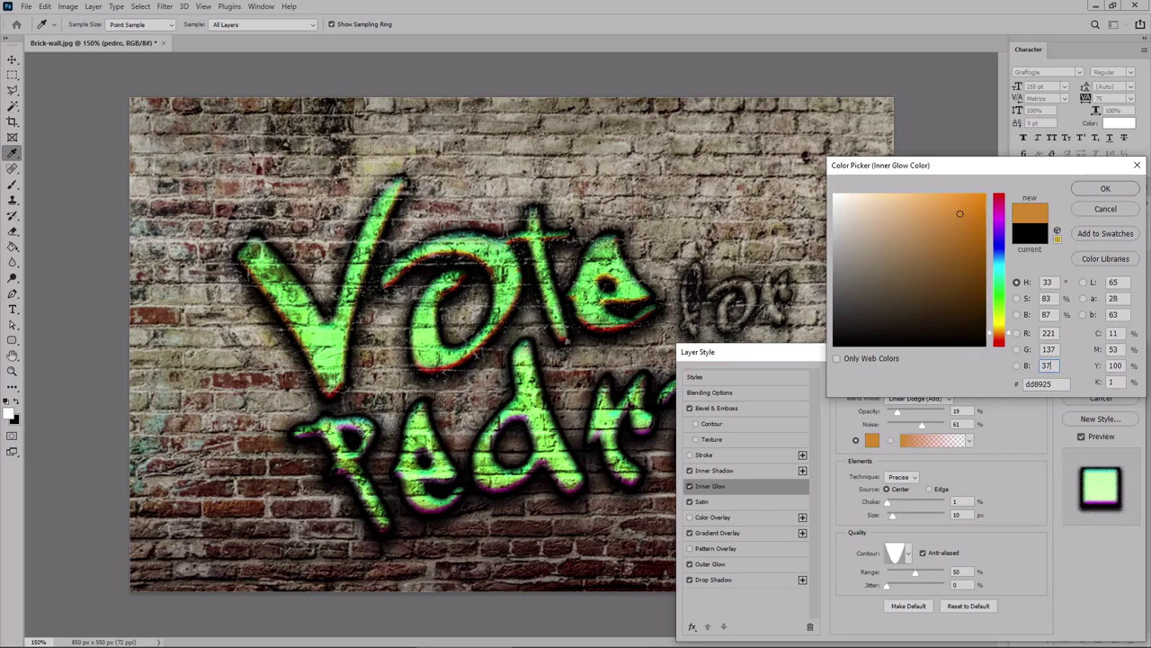
left_click(1105, 189)
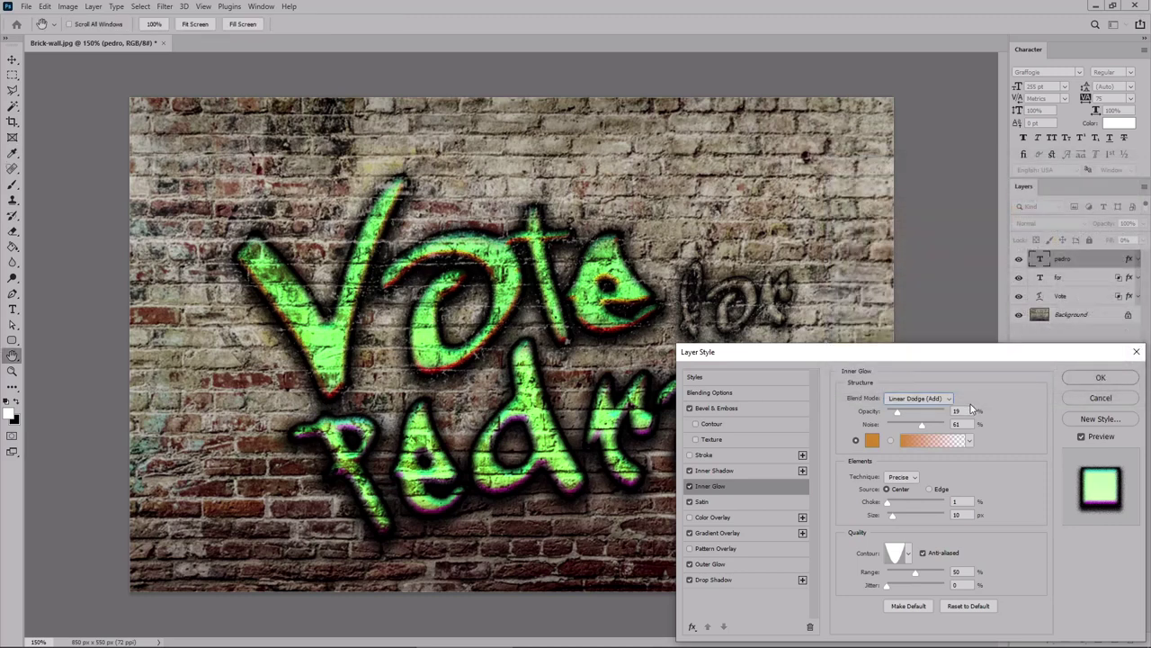
- Give the inner glow 33% opacity, 47% noise, 58% choke, 16 px size and Linear contour
double_click(968, 411)
type("33")
key("Tab")
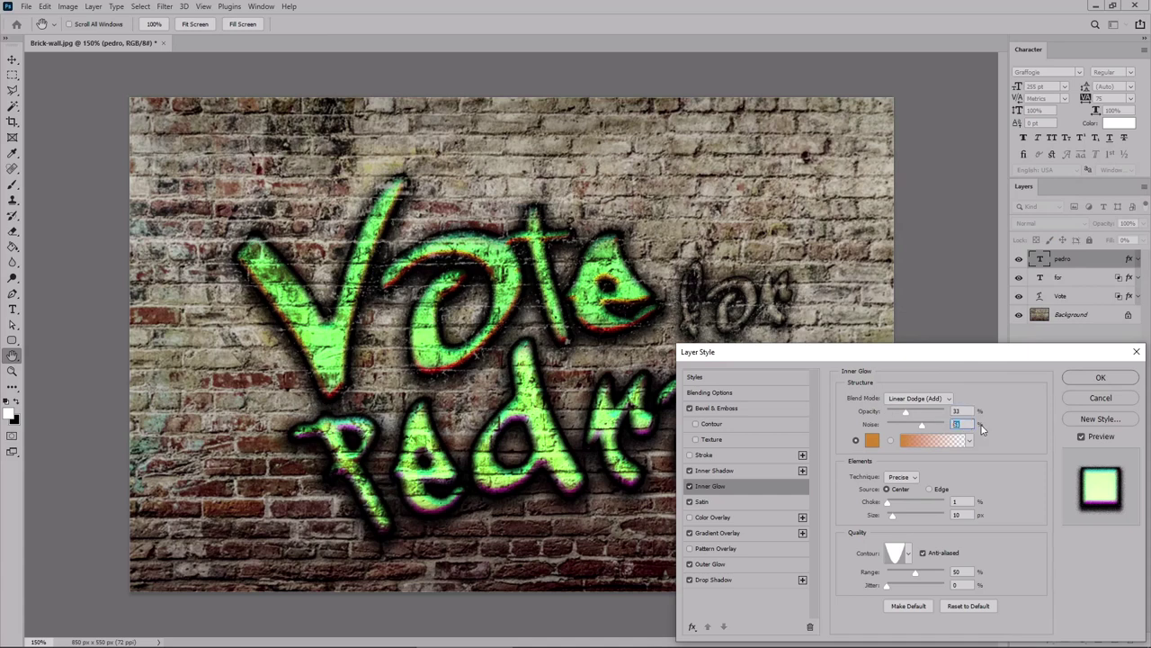
type("47")
double_click(965, 501)
type("58")
key("Tab")
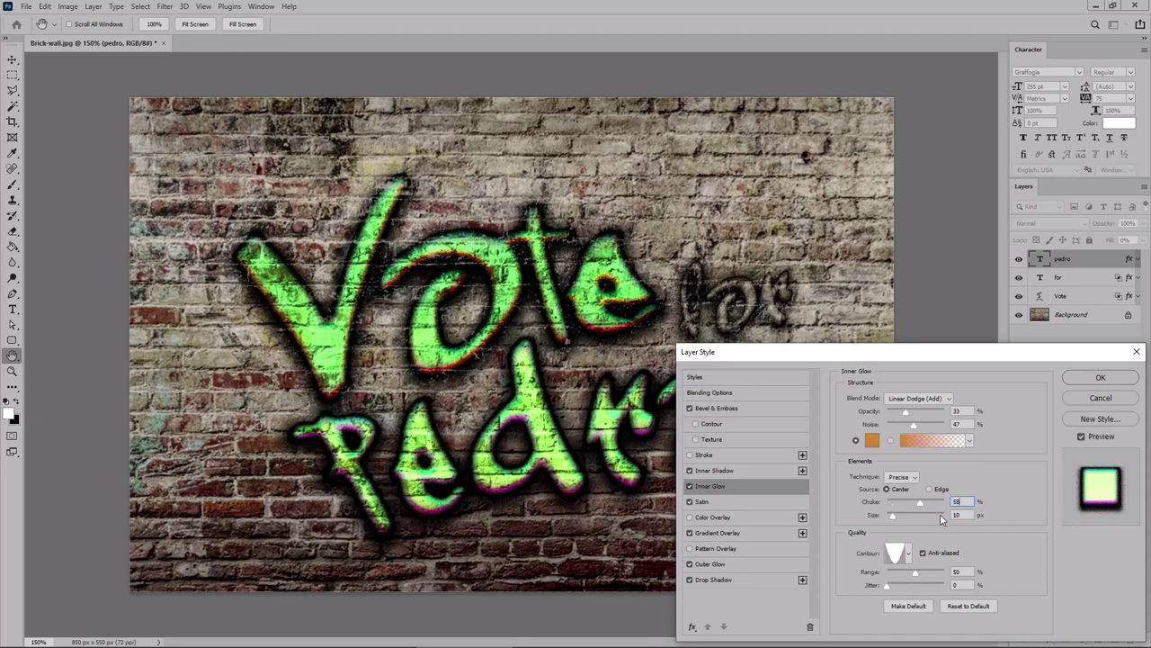
type("16")
left_click(909, 553)
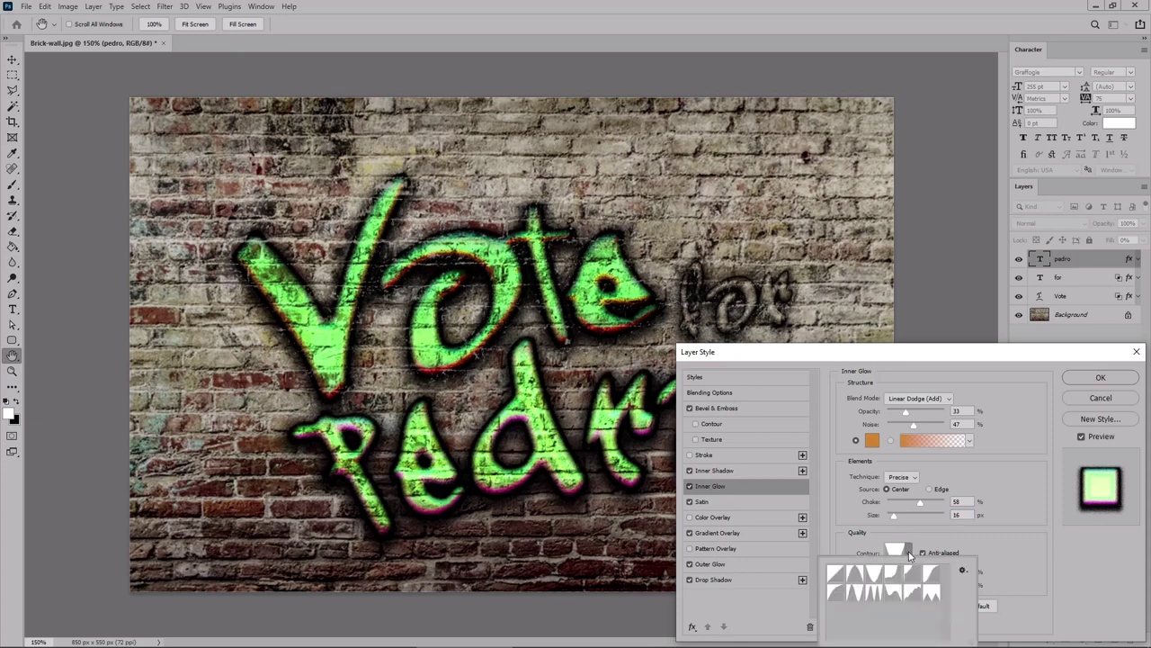
left_click(839, 577)
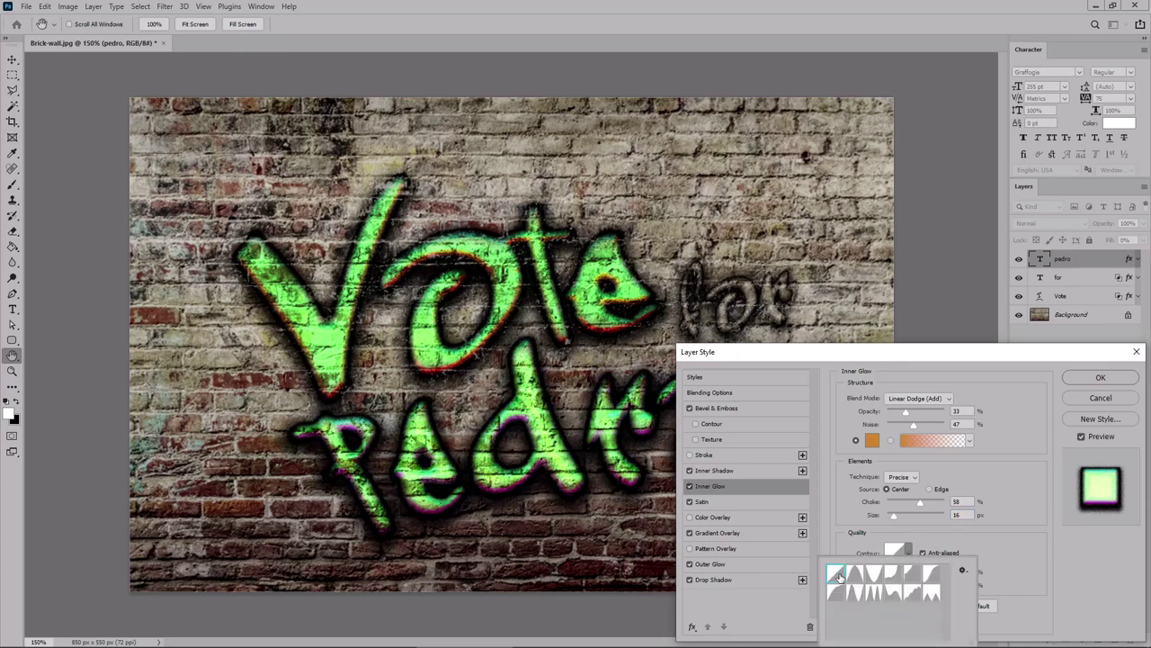
- Change pedro's Satin colour to orange (f08d18)
left_click(711, 505)
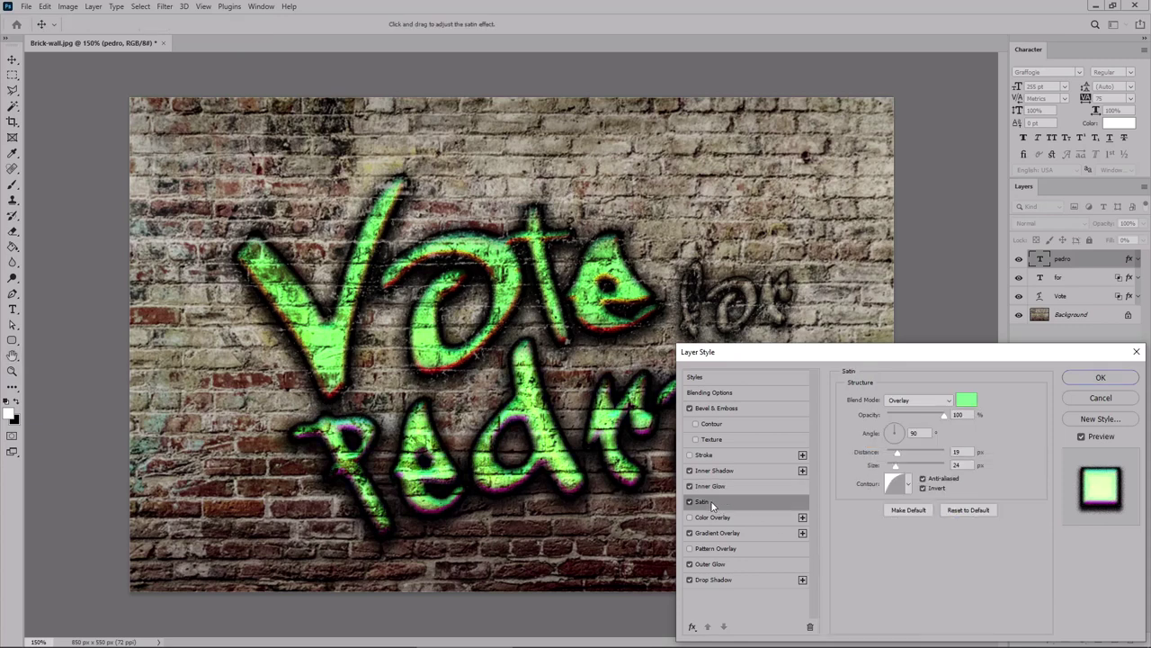
left_click(967, 400)
left_click(1049, 333)
type("240")
key("Tab")
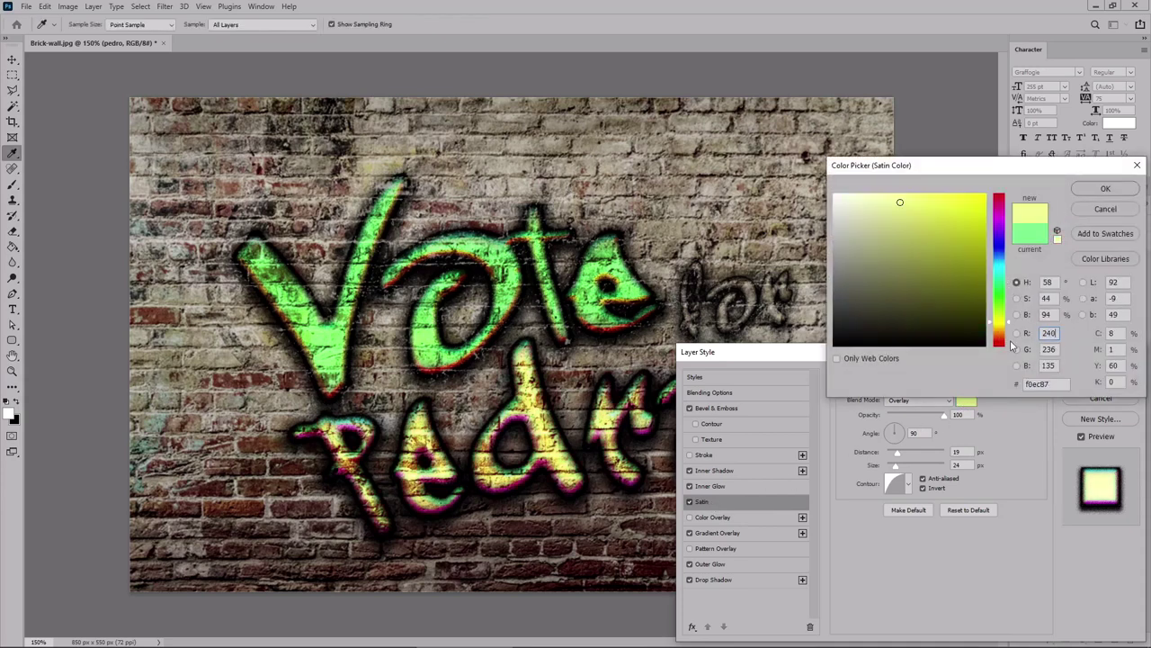
type("141")
key("Tab")
type("35")
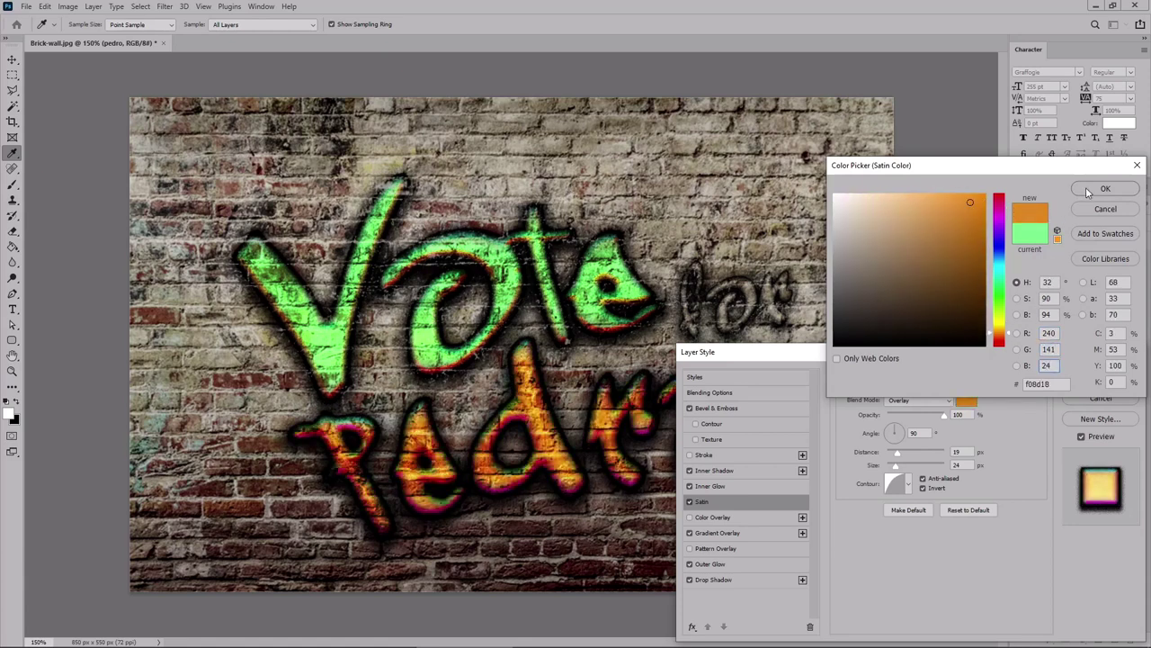
left_click(1106, 188)
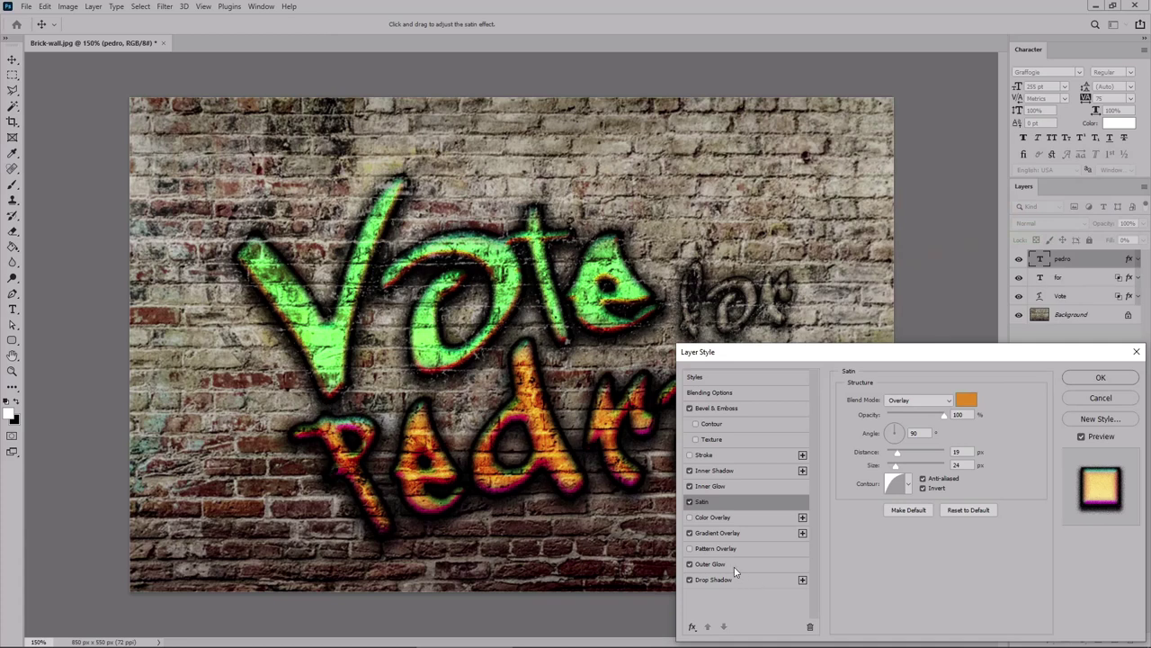
- Set pedro's Outer Glow spread to 40% and size to 2 px
left_click(727, 564)
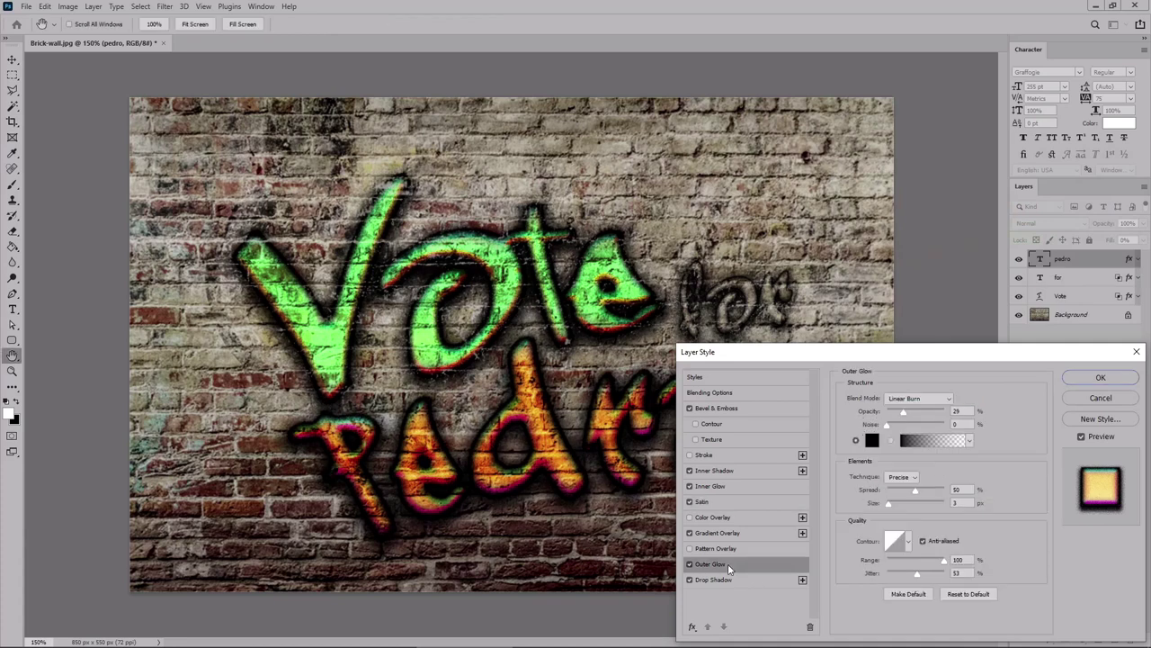
double_click(957, 489)
type("40")
key("Tab")
type("2")
- Split the pedro layer's Underlying Layer Blend If sliders to 139/201 so bricks show through, then apply
left_click(736, 393)
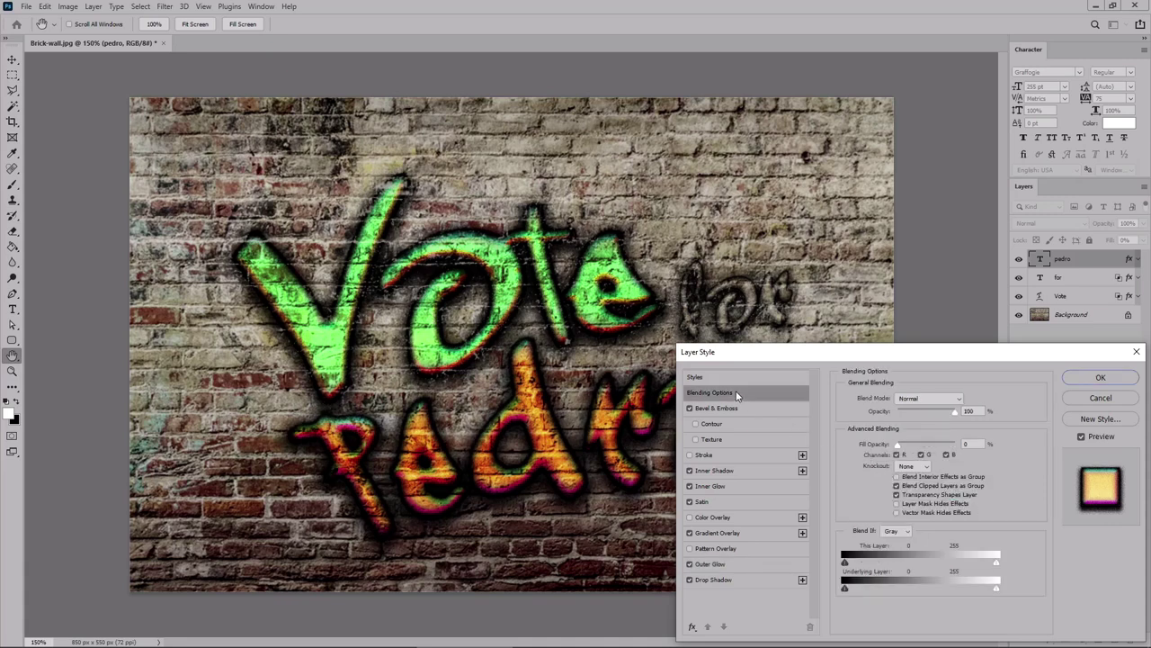
key("alt")
left_click_drag(871, 590, 894, 589)
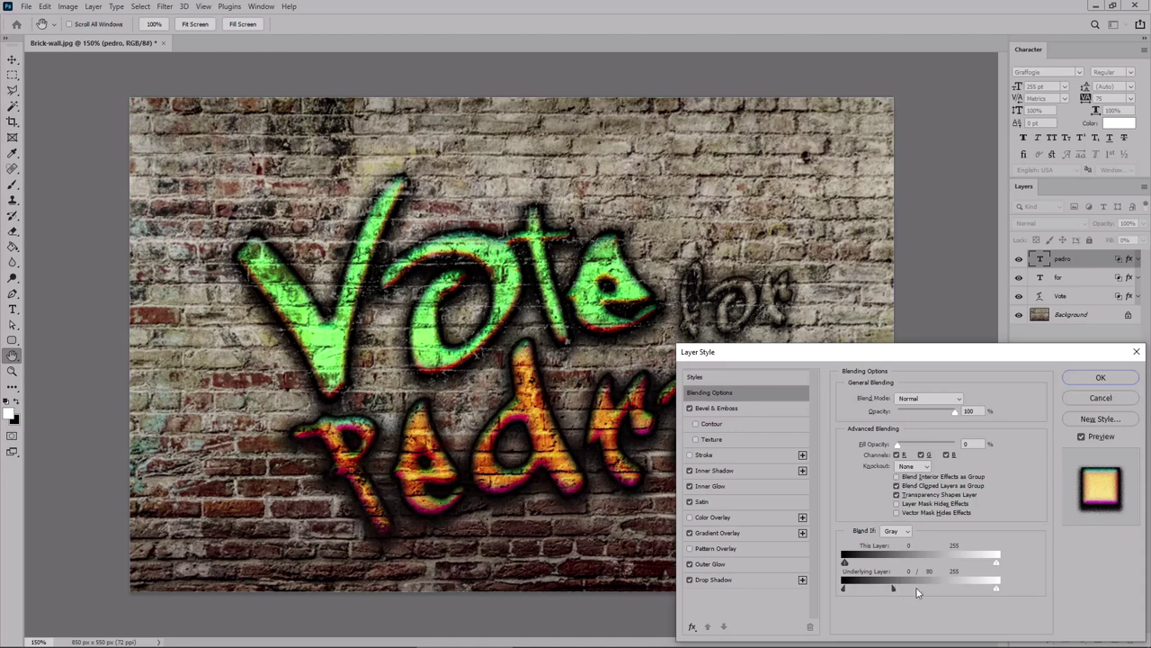
key("alt")
left_click_drag(994, 589, 928, 590)
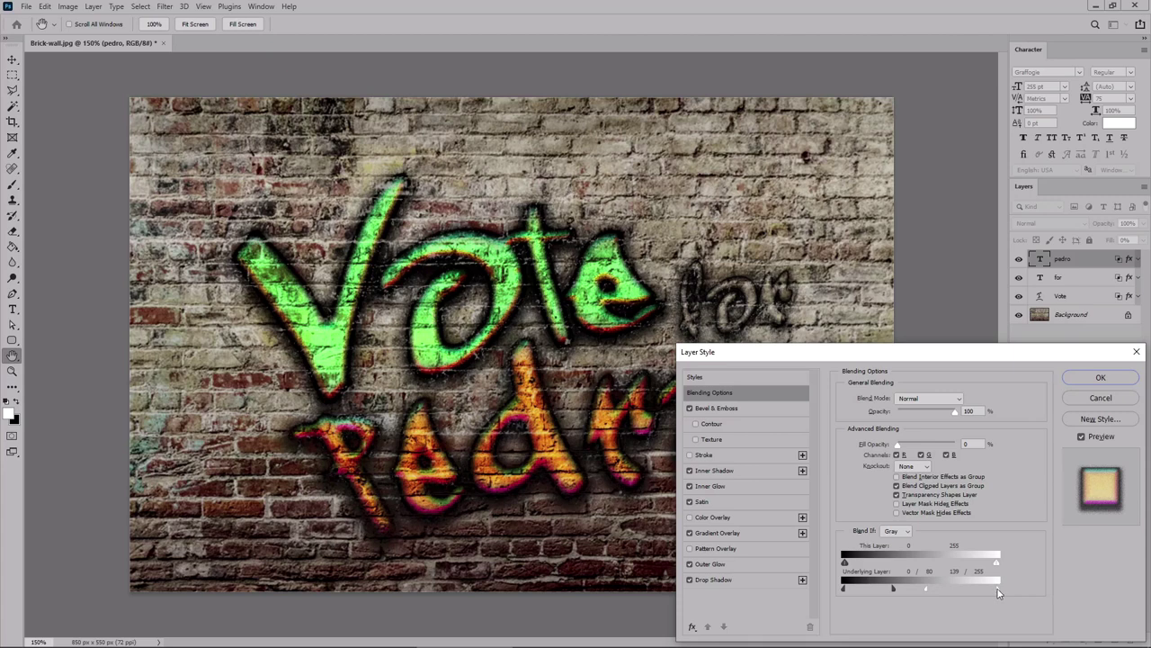
left_click_drag(1000, 593, 973, 593)
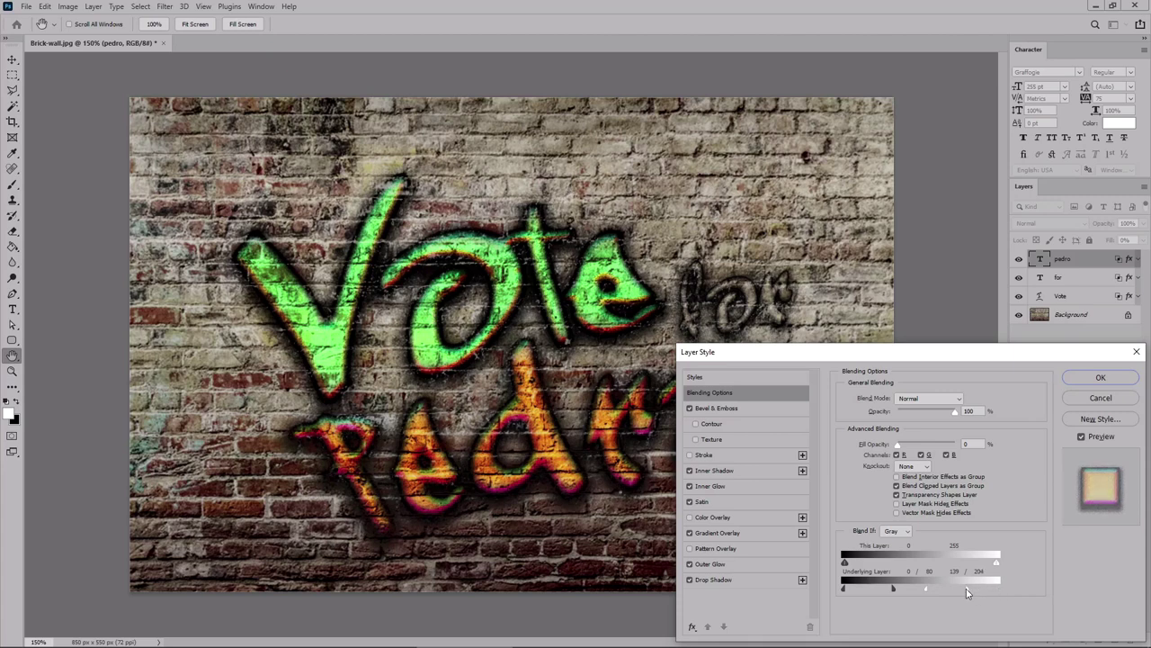
left_click(1098, 378)
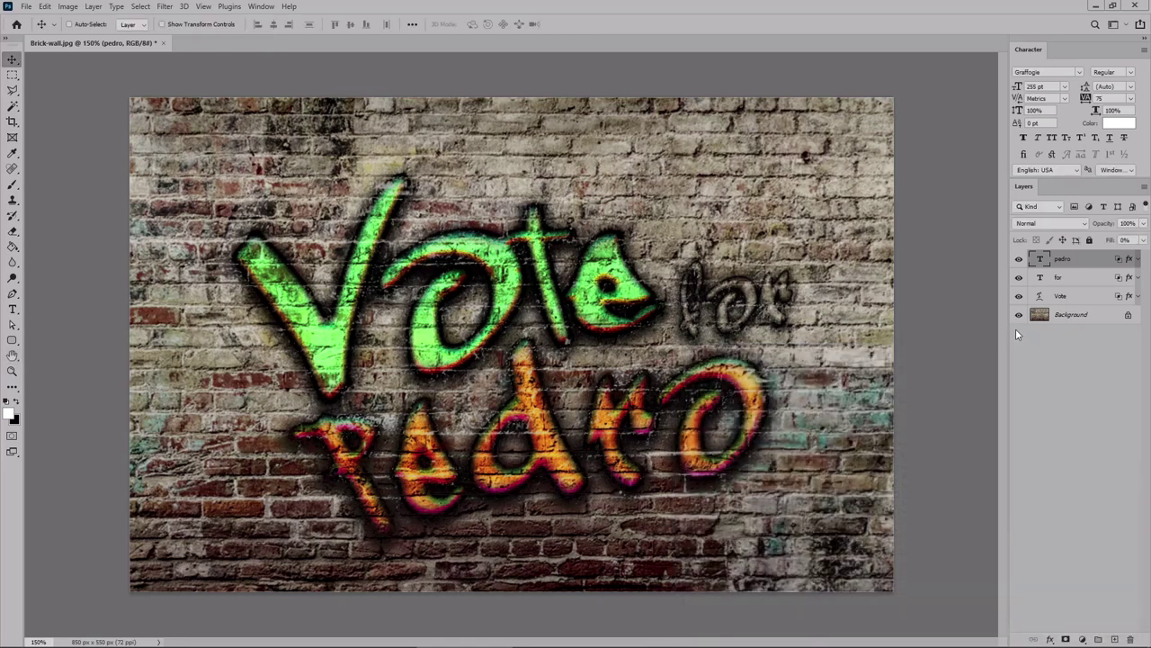
left_click(1016, 332)
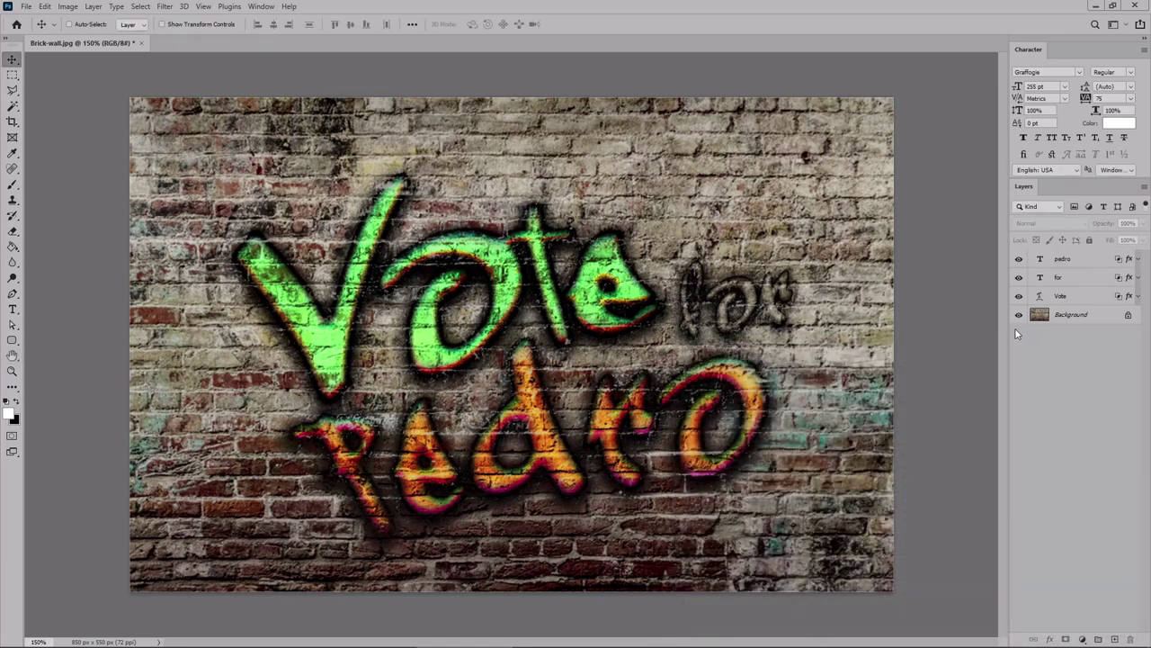